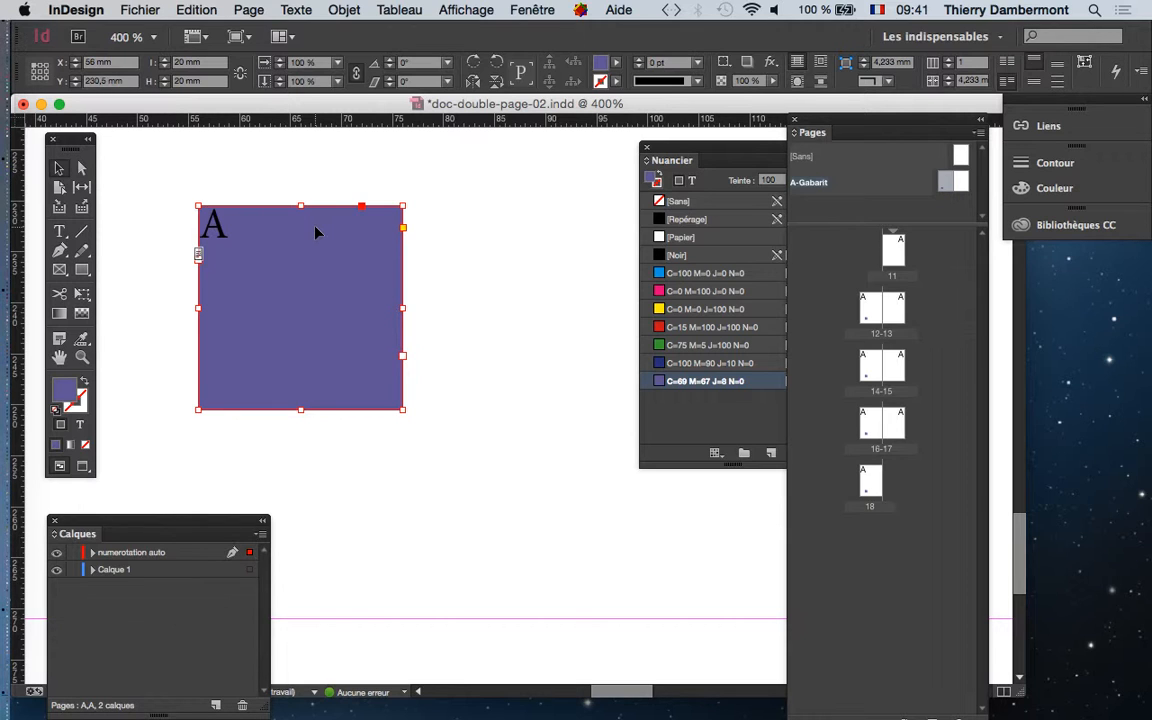
Centre the page-number marker horizontally in its purple text block using the paragraph settings
click(296, 8)
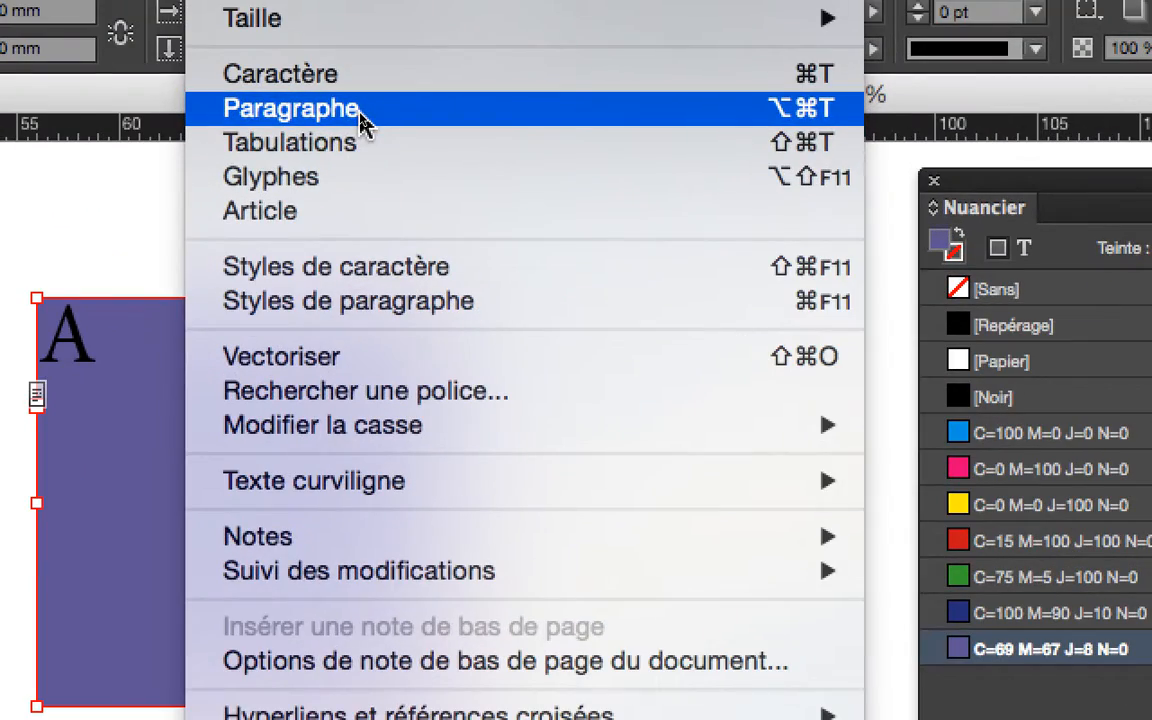
click(360, 110)
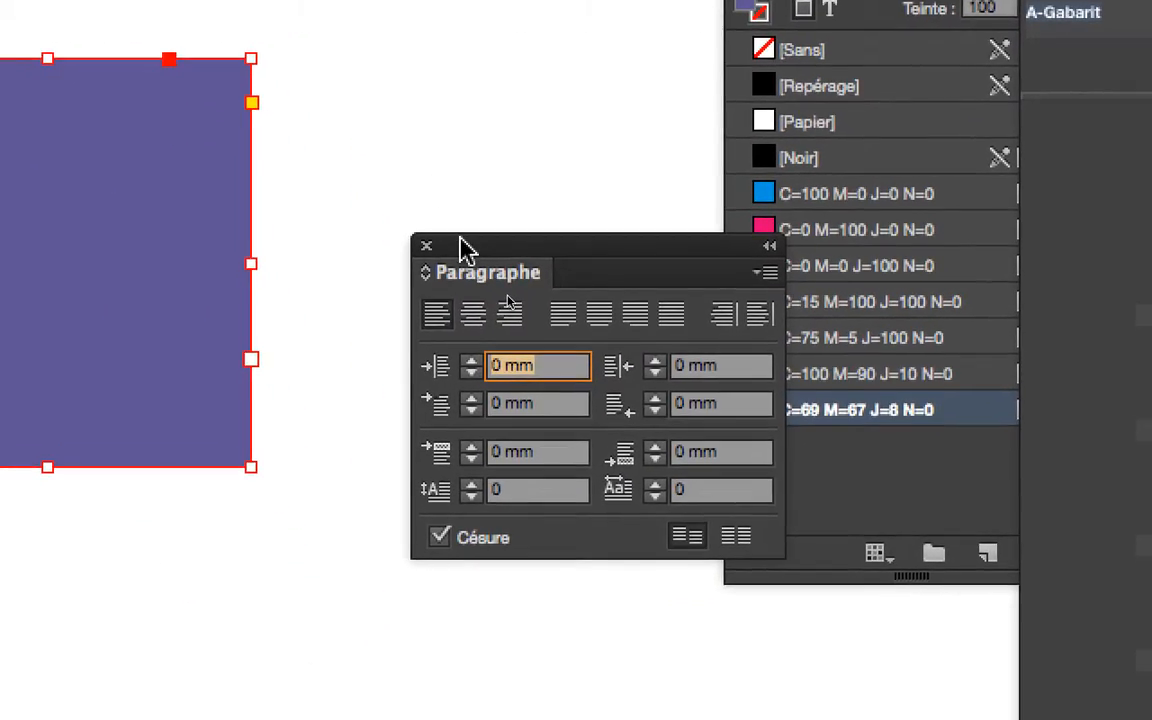
drag(463, 247, 188, 53)
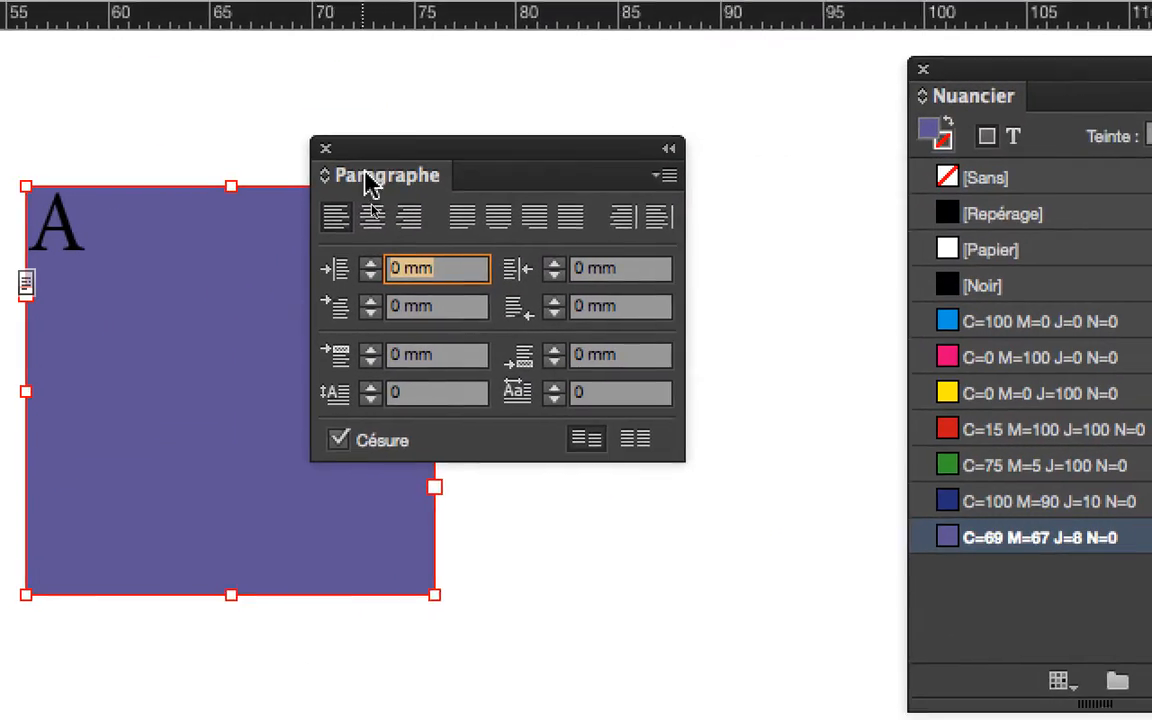
click(193, 97)
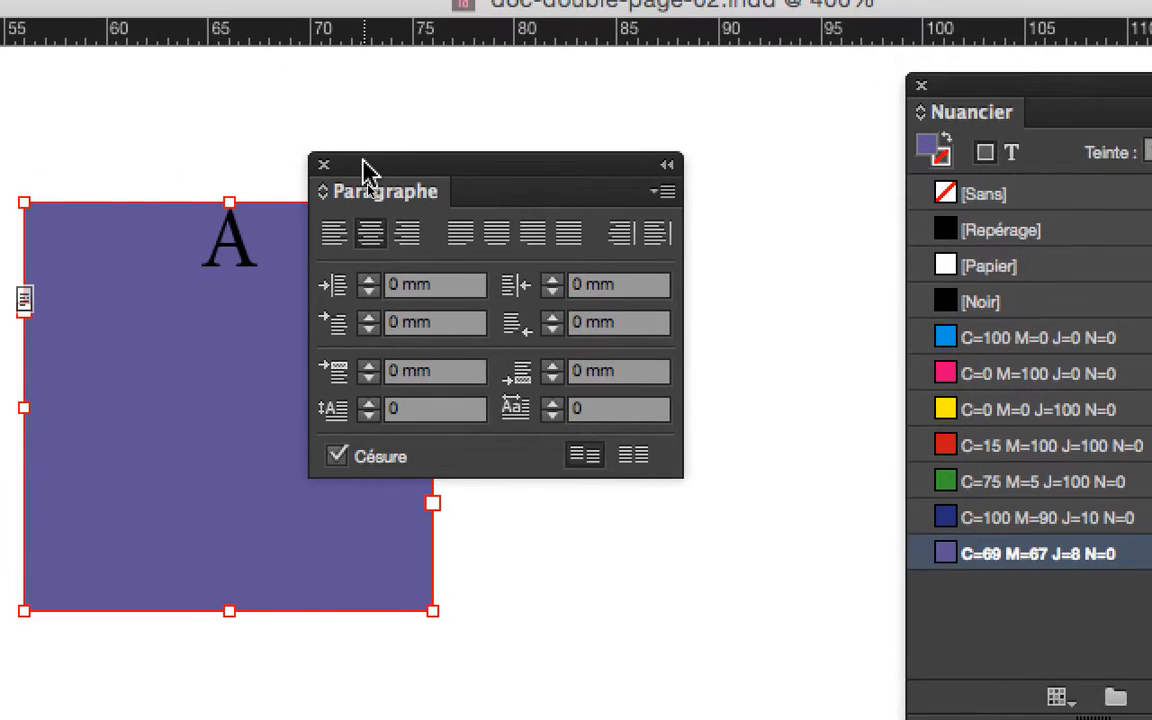
drag(356, 126, 553, 97)
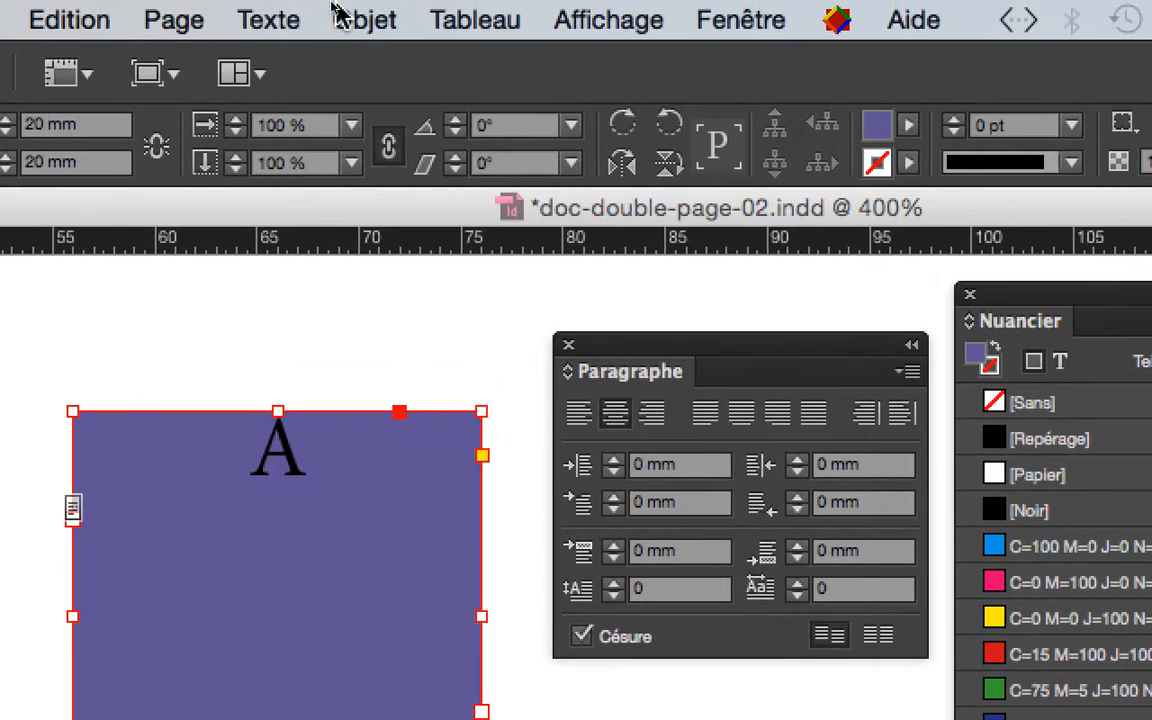
Set the purple text block's vertical justification to Centrer, with the preview enabled, and apply the text frame options
click(343, 8)
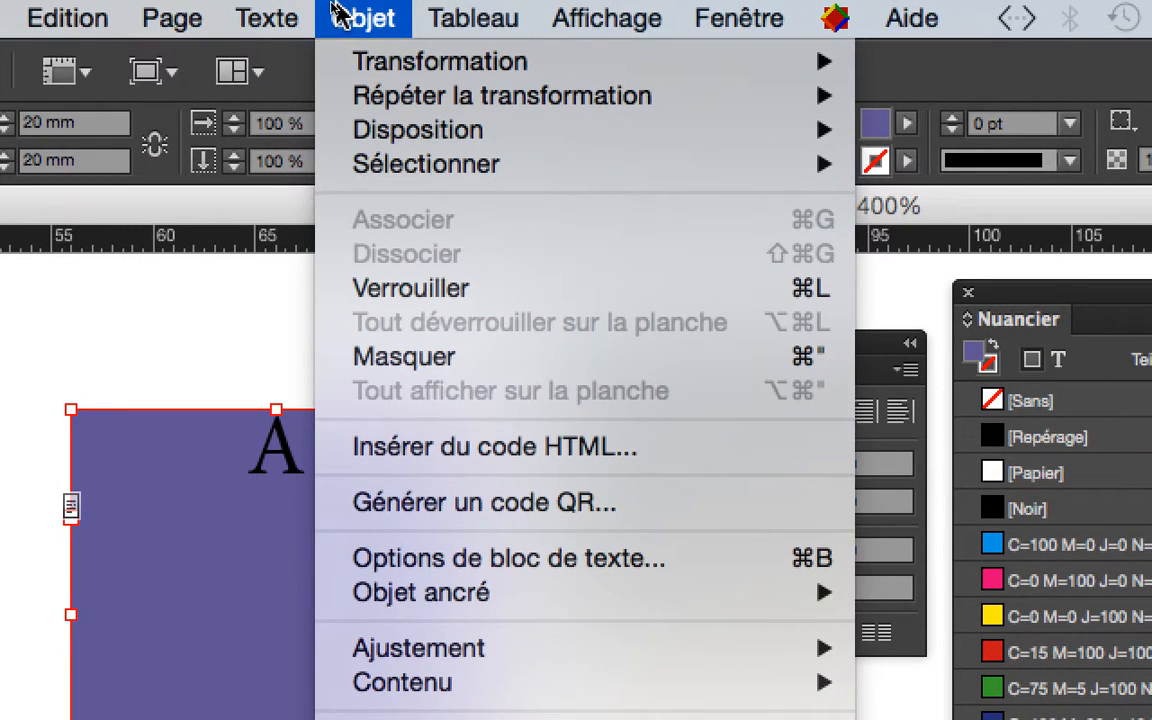
click(341, 15)
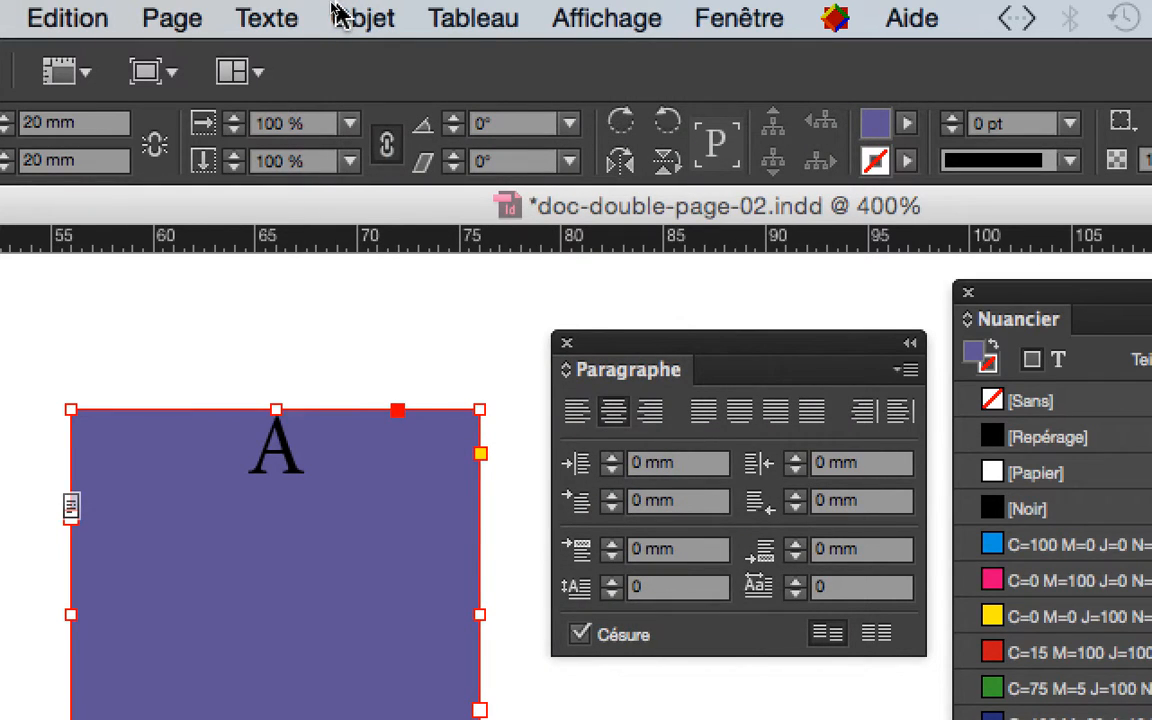
key(super+b)
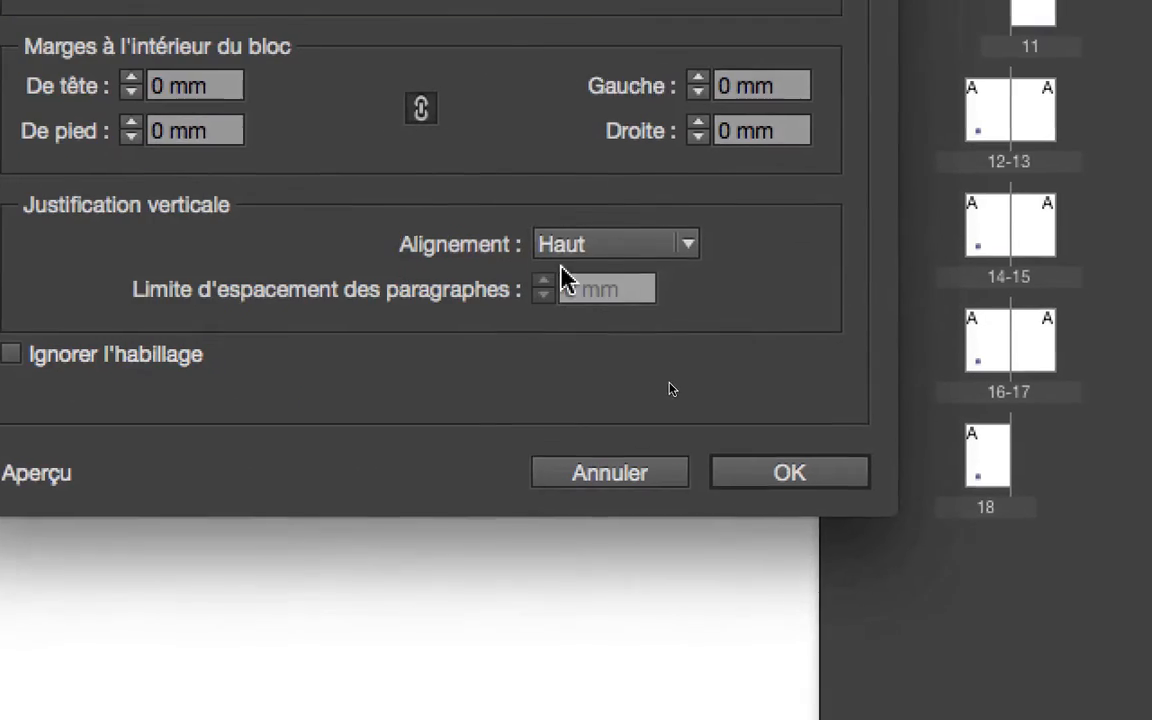
click(577, 265)
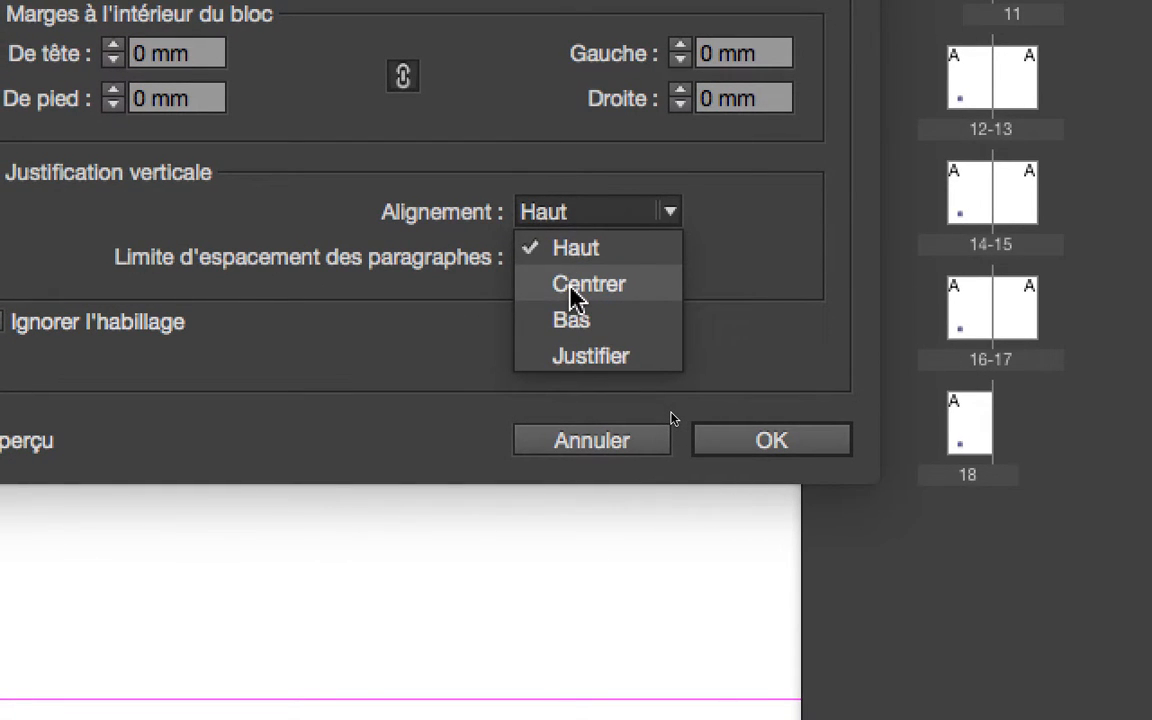
click(580, 285)
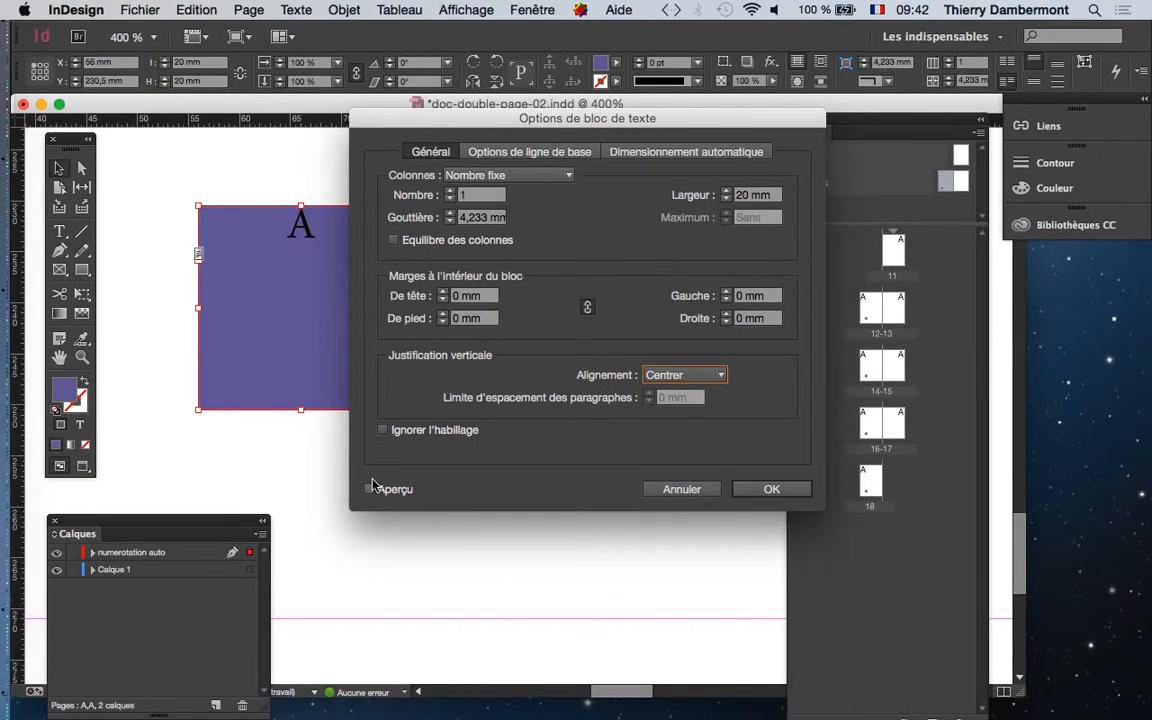
click(370, 488)
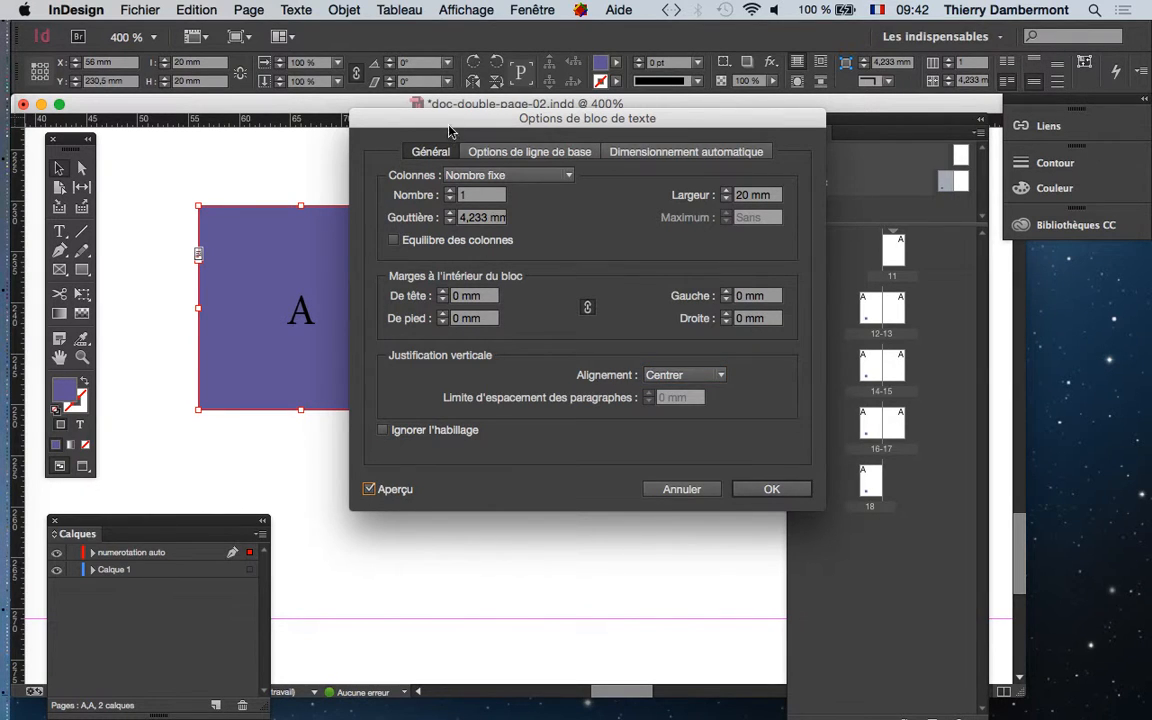
drag(449, 131, 630, 106)
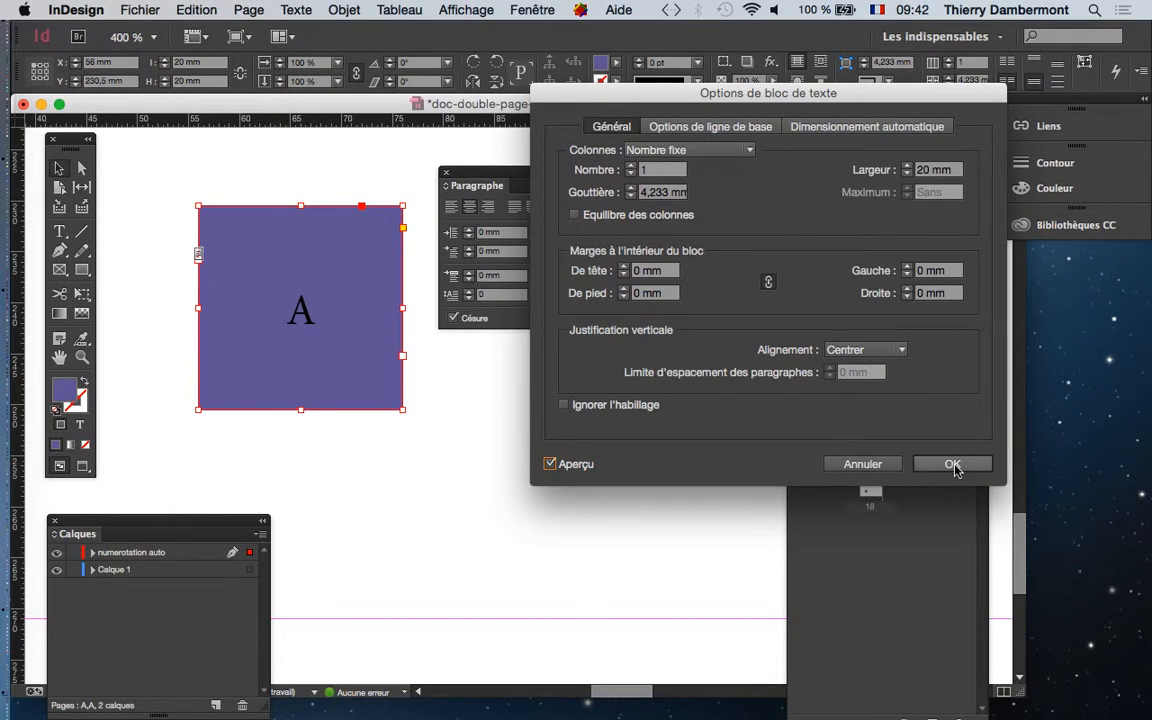
click(946, 465)
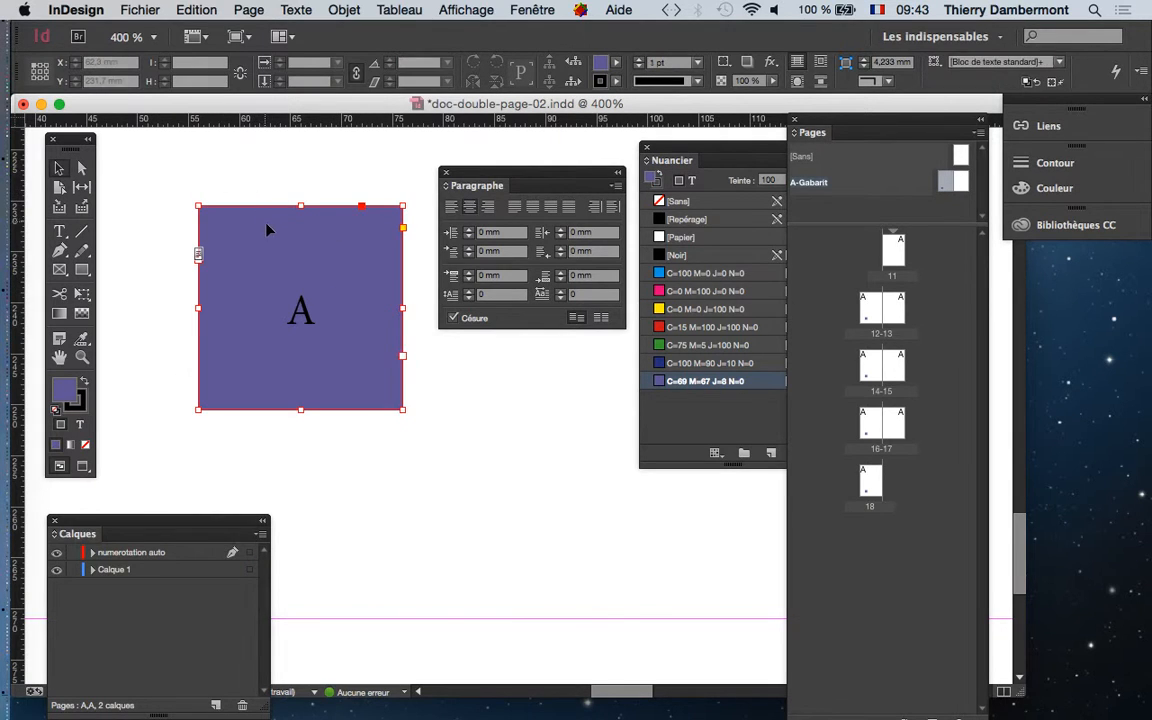
Move the purple text block to X 52,5 mm, Y 230 mm and move the paragraph settings below it
drag(251, 216, 217, 212)
drag(496, 177, 361, 490)
Display the character settings beside the text block and set the page-number marker's font size to 30 pt
click(296, 10)
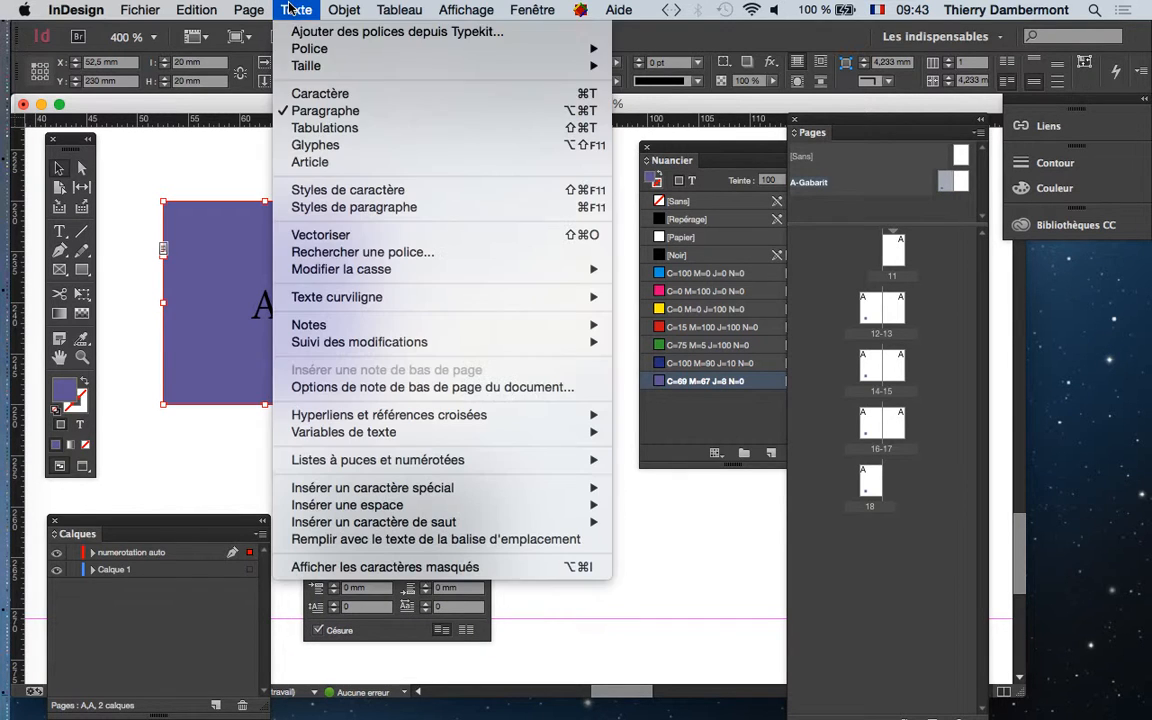
click(340, 91)
drag(522, 290, 454, 207)
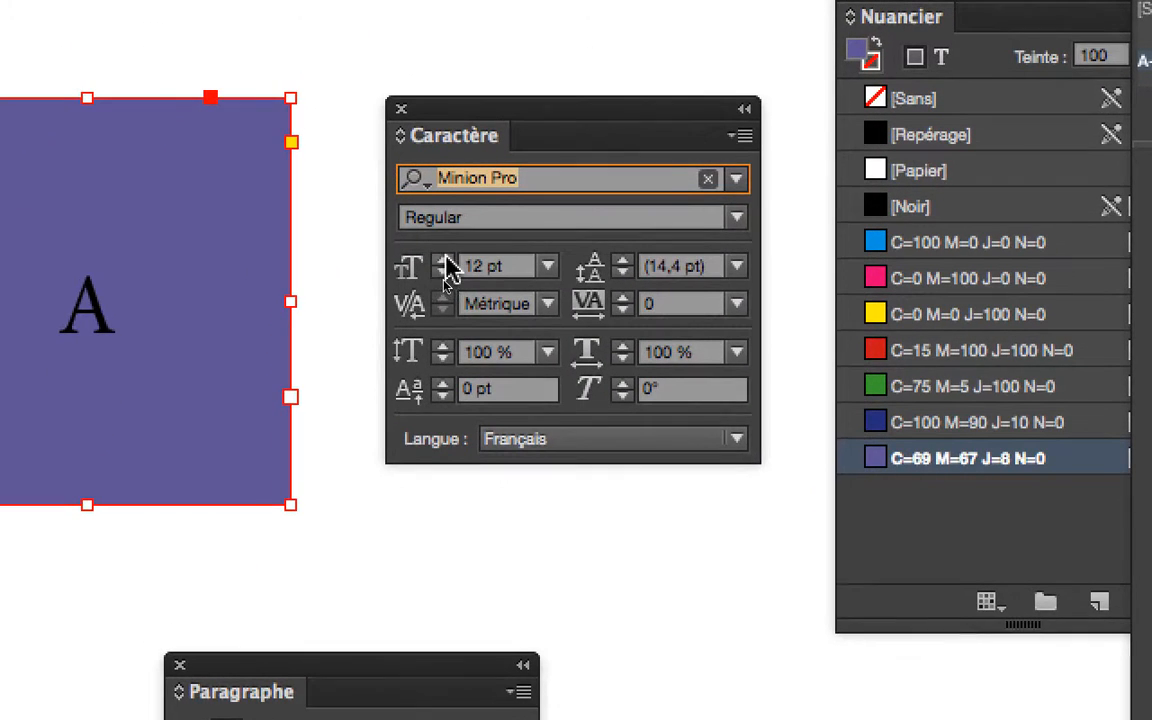
click(442, 281)
click(446, 264)
click(446, 264)
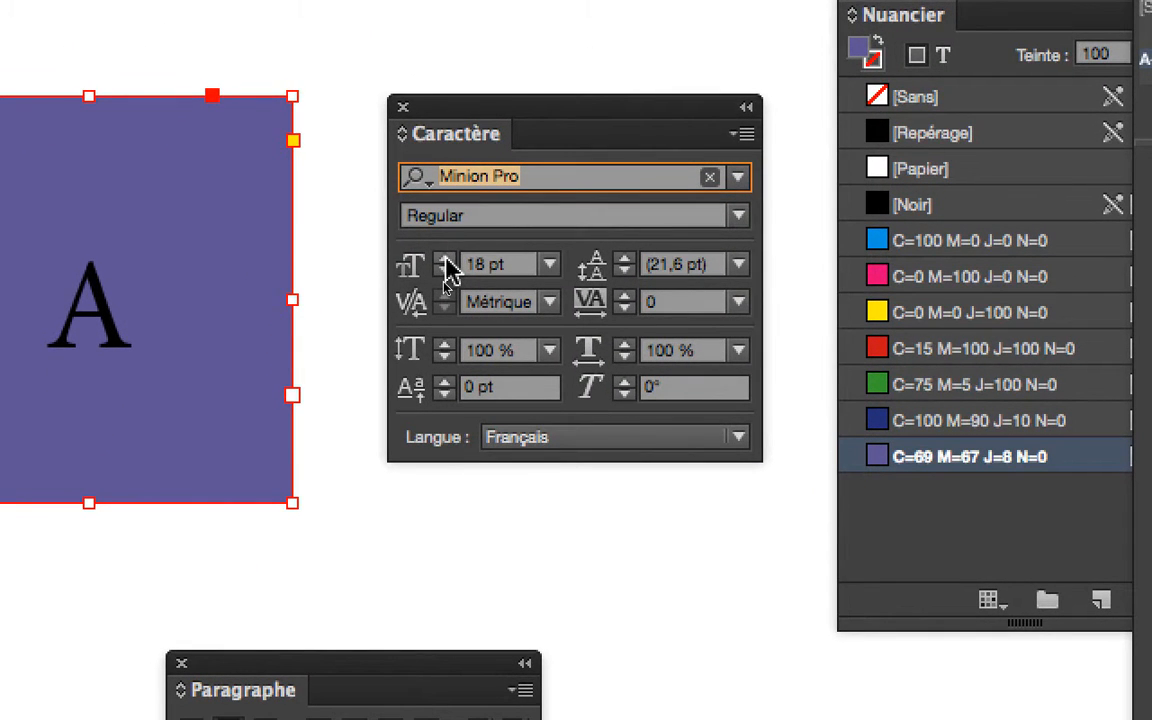
click(446, 264)
click(446, 264)
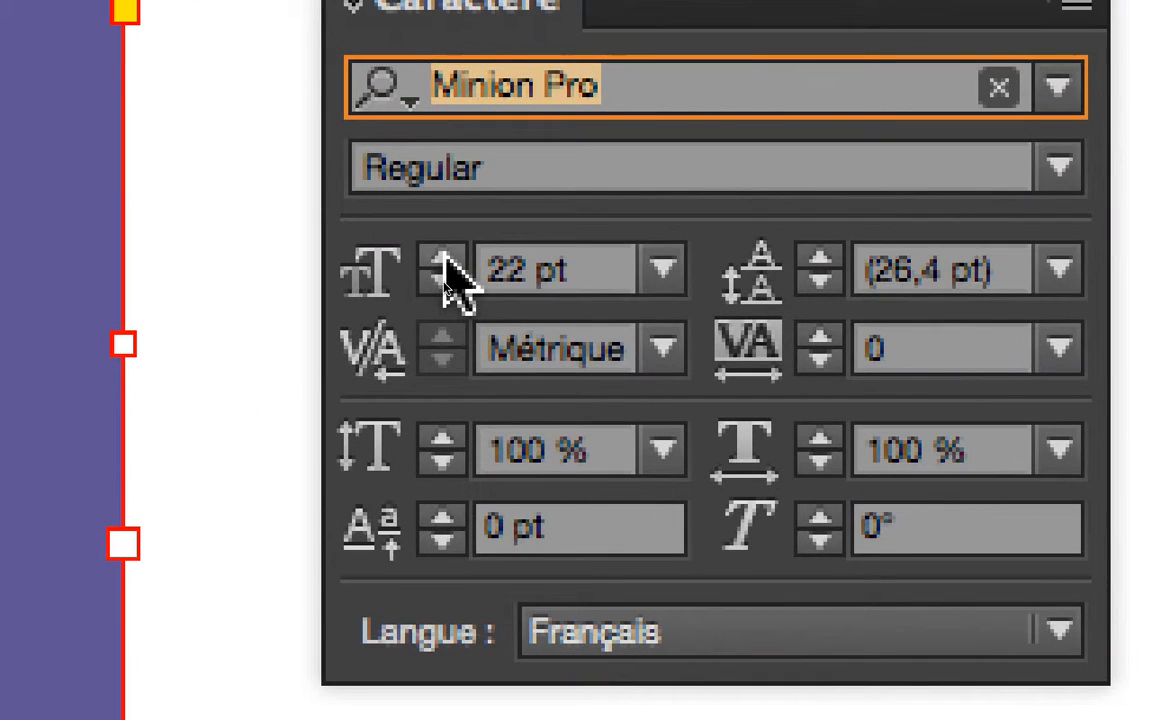
click(446, 264)
click(446, 264)
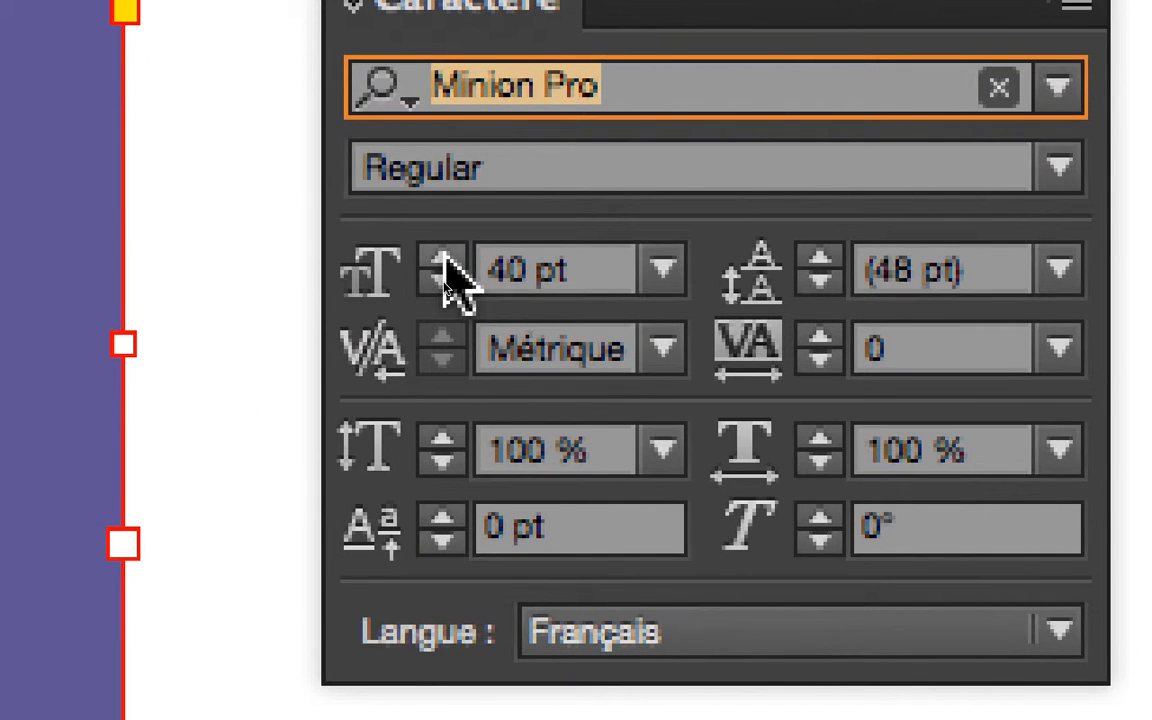
click(446, 258)
click(446, 280)
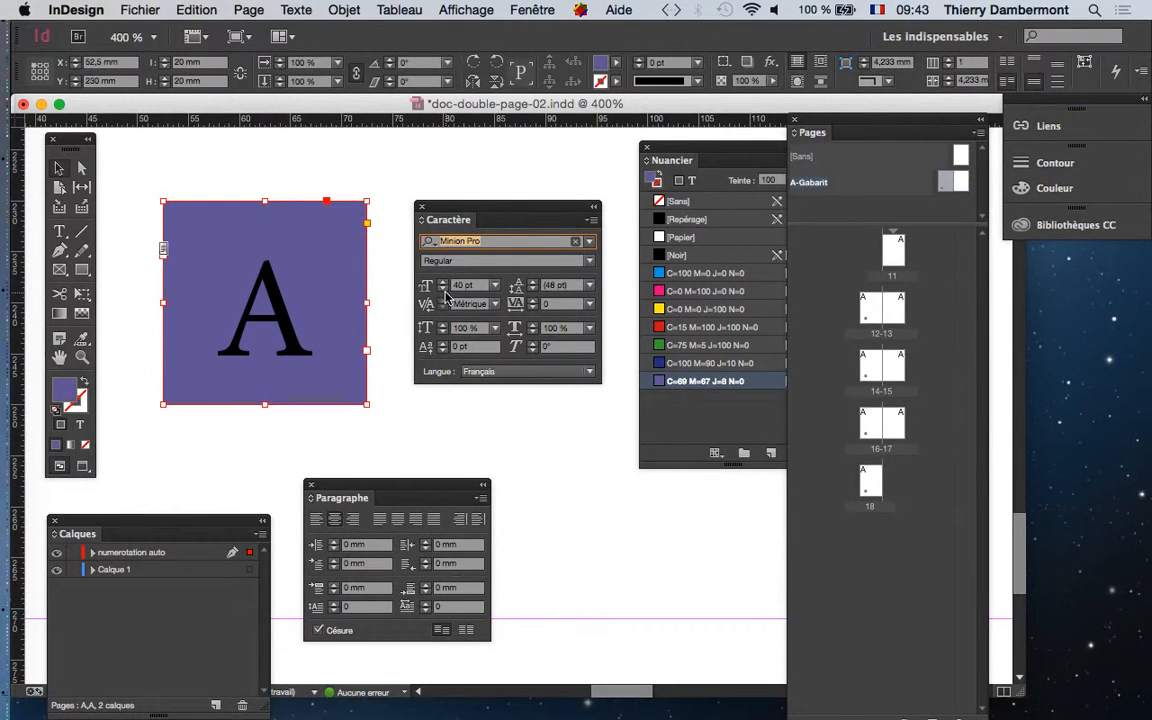
click(445, 292)
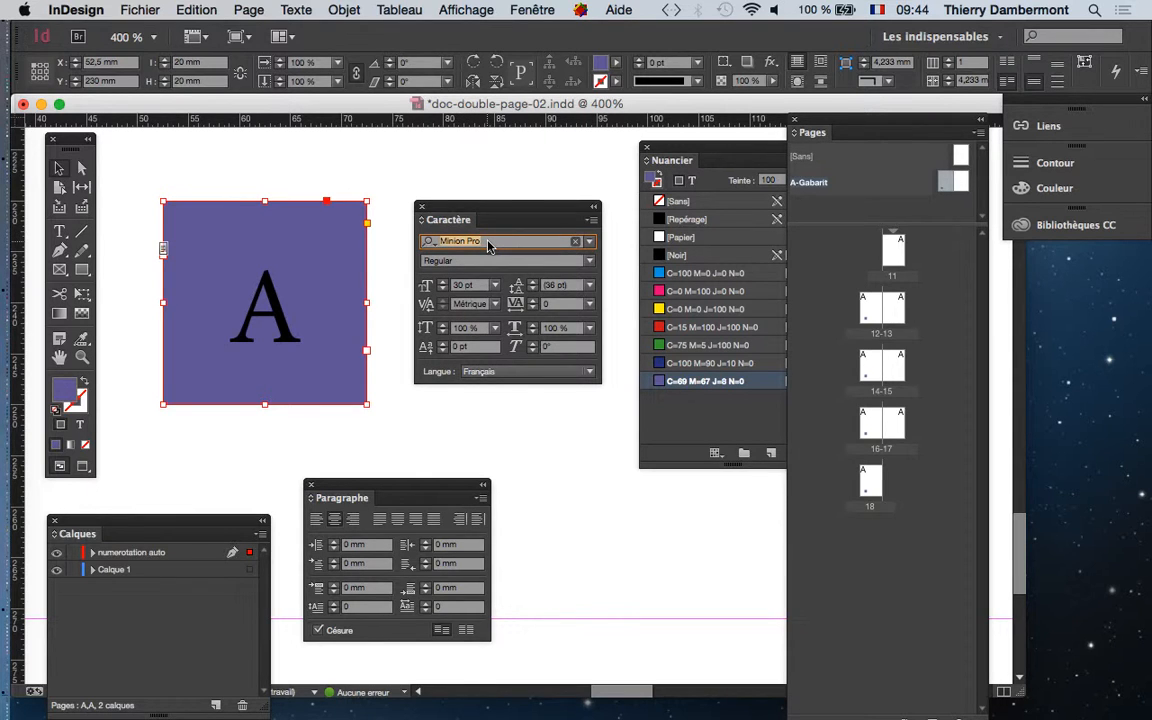
Try the Hobo Std font on the page-number marker
click(590, 242)
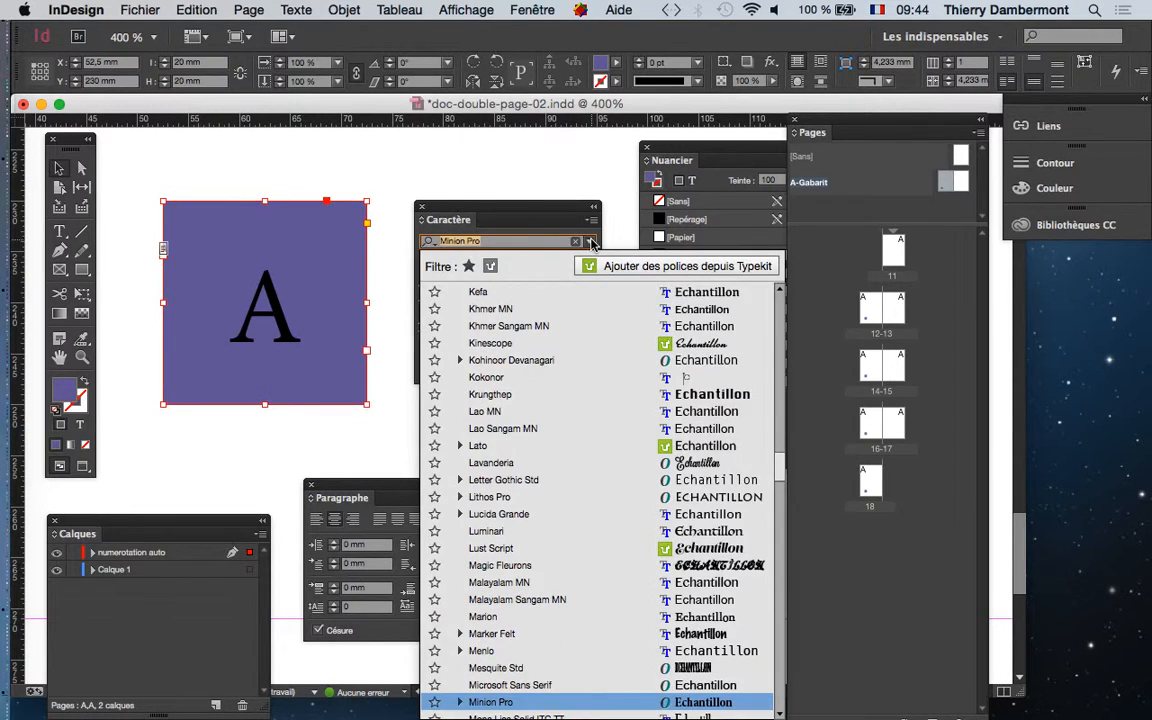
click(565, 208)
drag(549, 208, 532, 150)
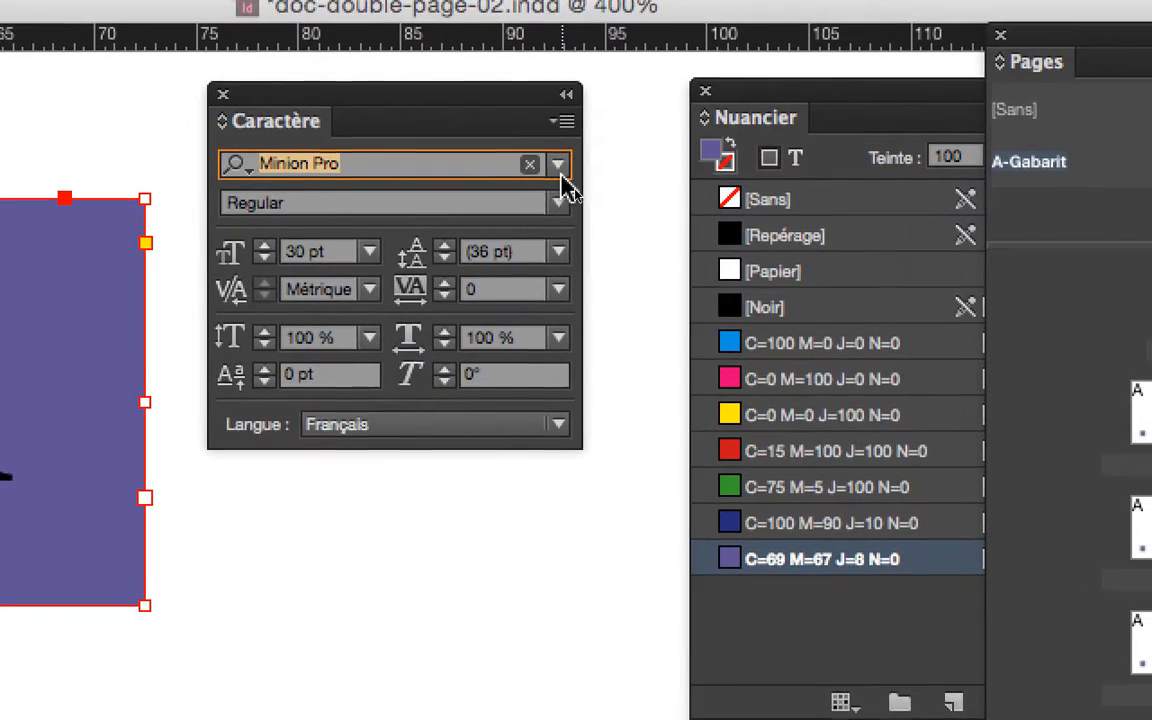
click(573, 184)
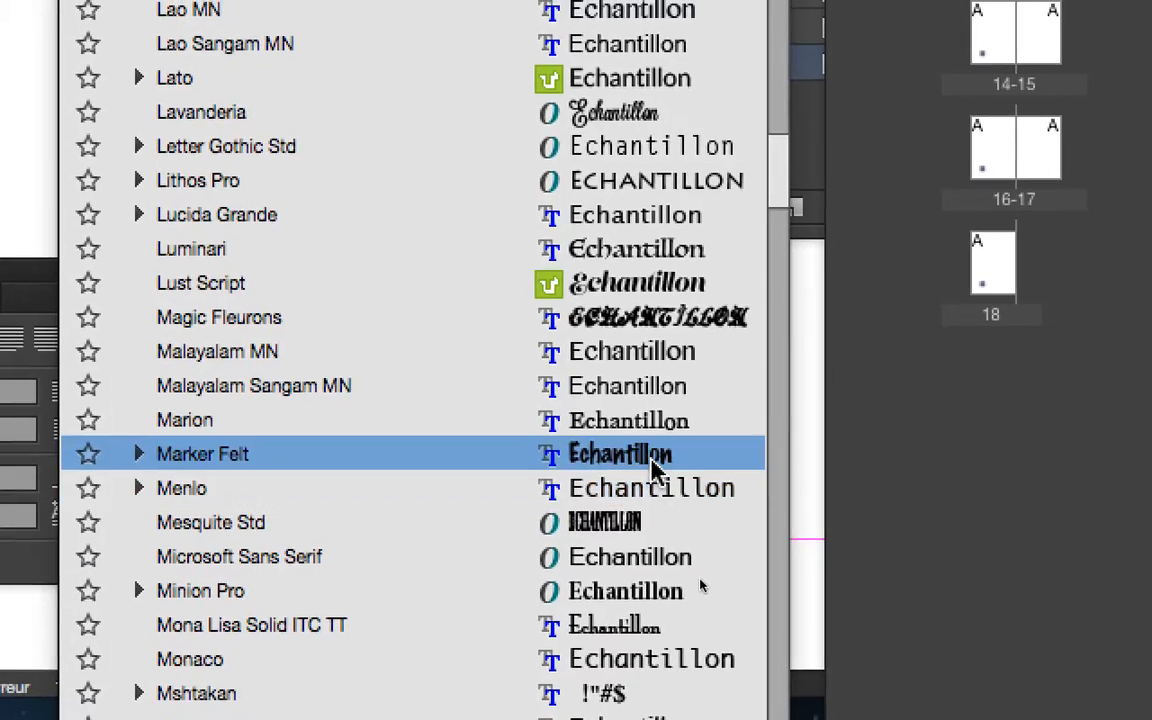
scroll(652, 466, up, 10)
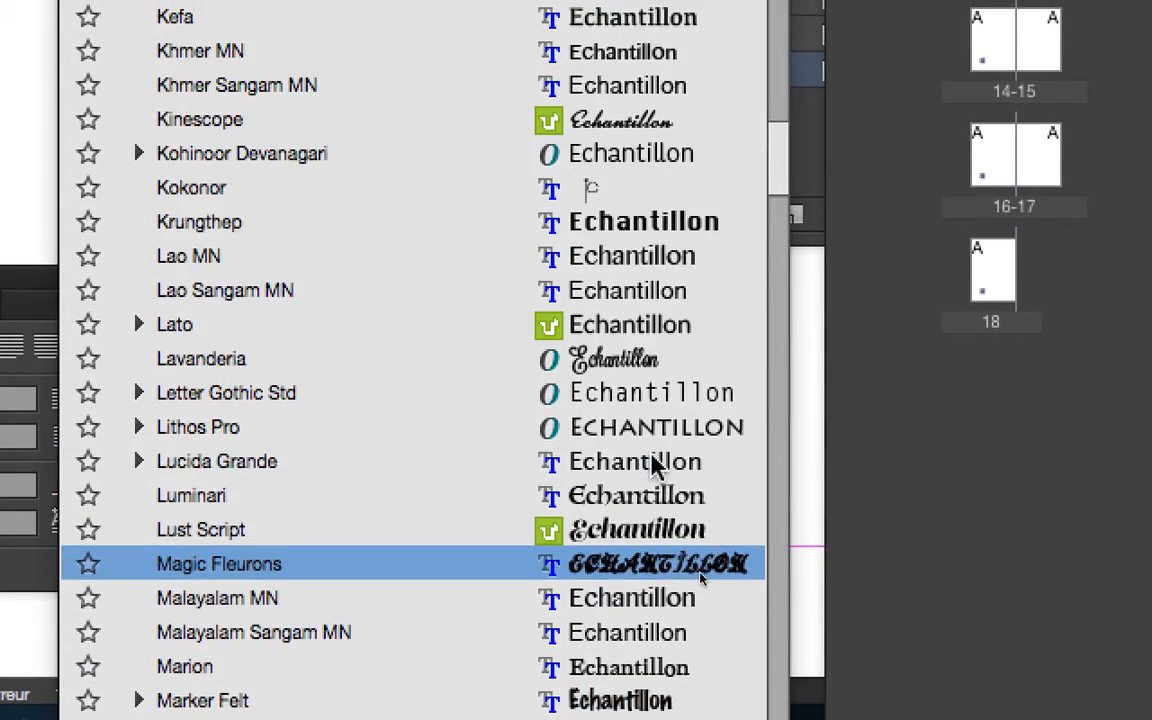
scroll(652, 466, up, 4)
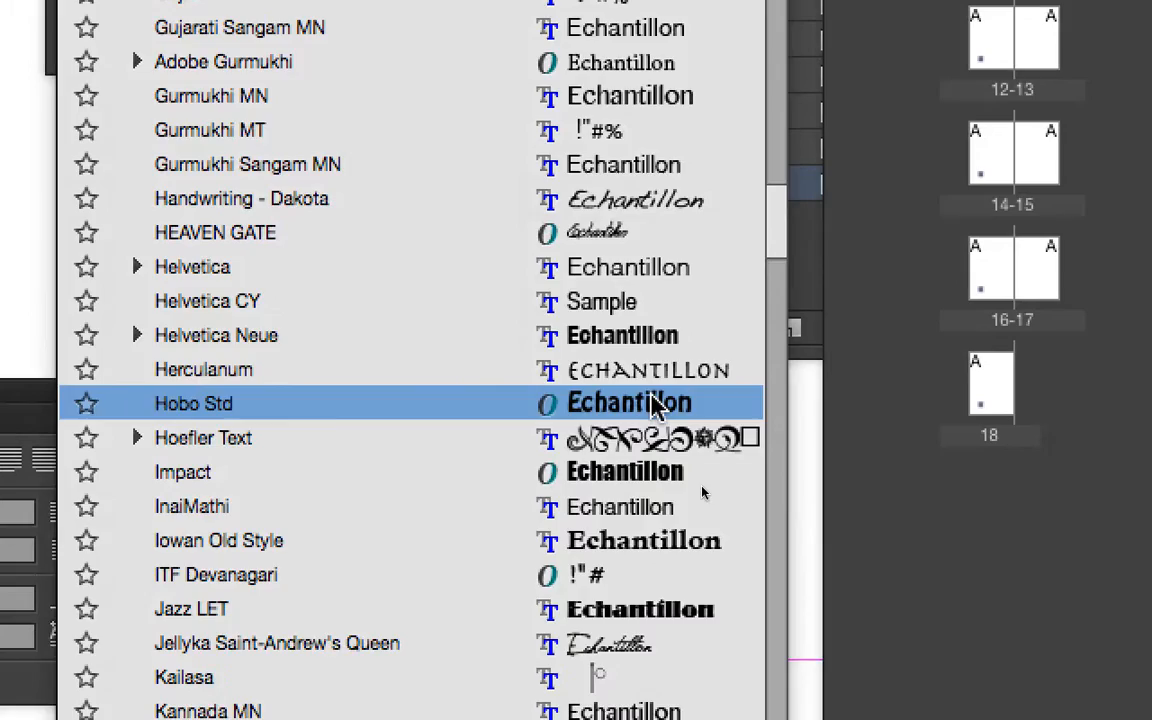
click(655, 292)
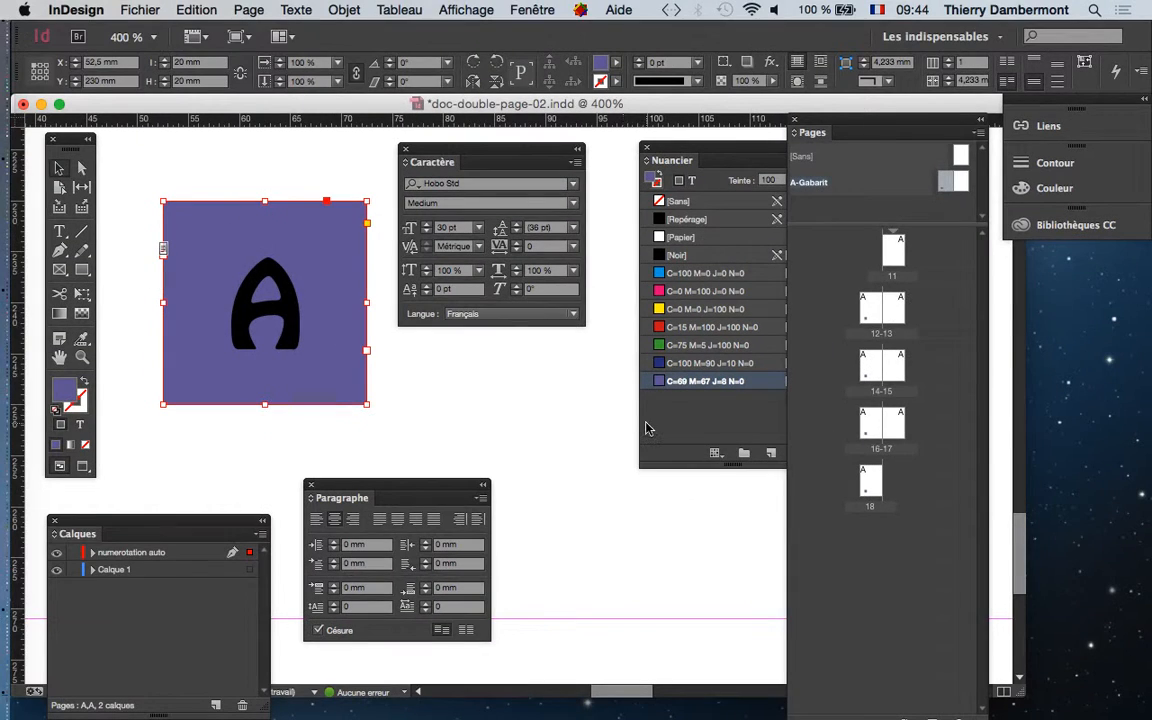
Try the fonts Abadi MT Condensed Extra Bold and ClarendonTExtBol on the page-number marker
click(566, 188)
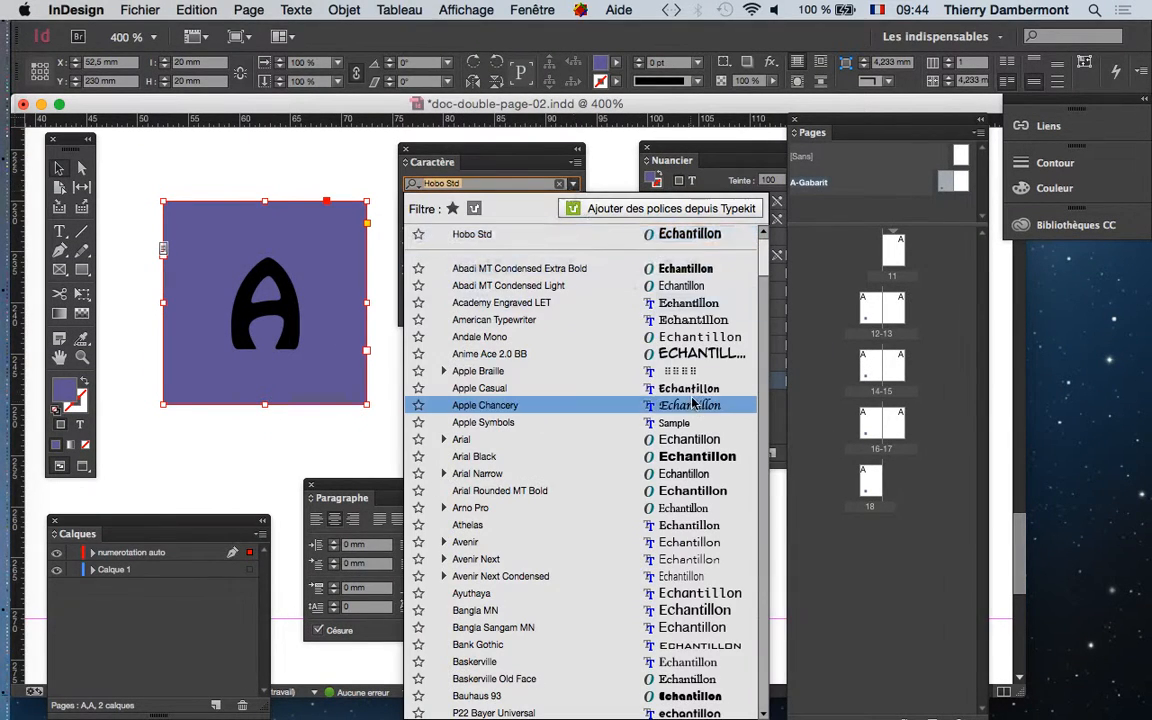
click(615, 268)
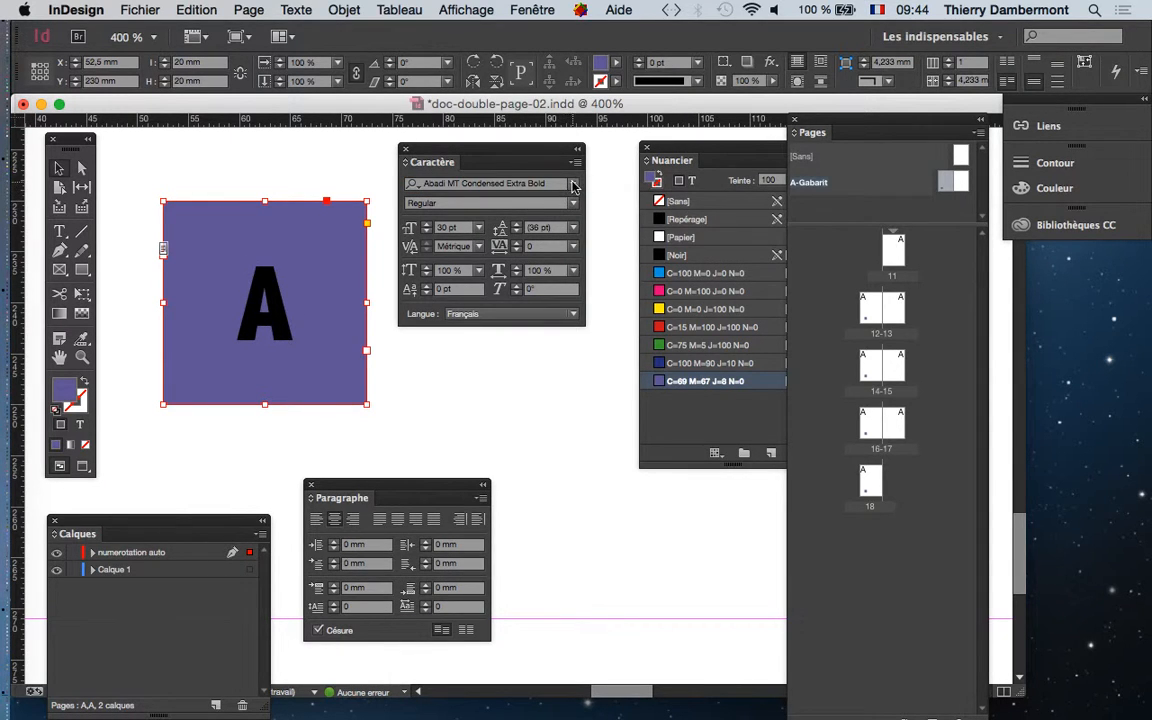
click(574, 187)
scroll(690, 470, down, 10)
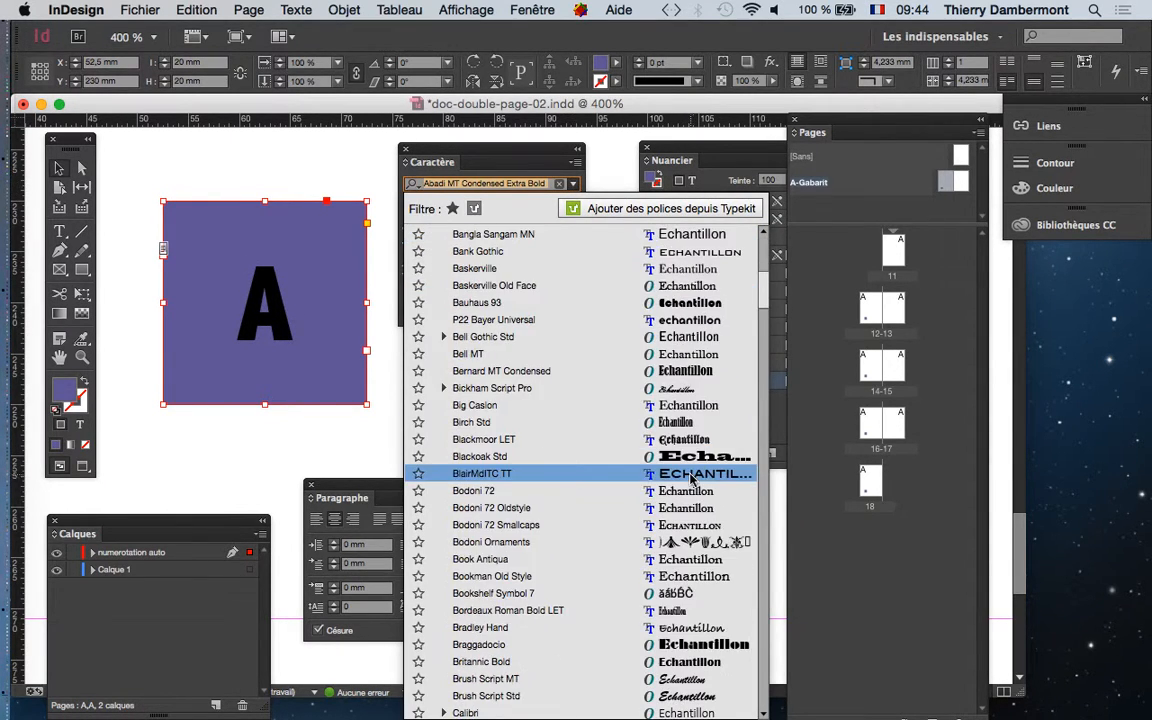
scroll(690, 478, down, 9)
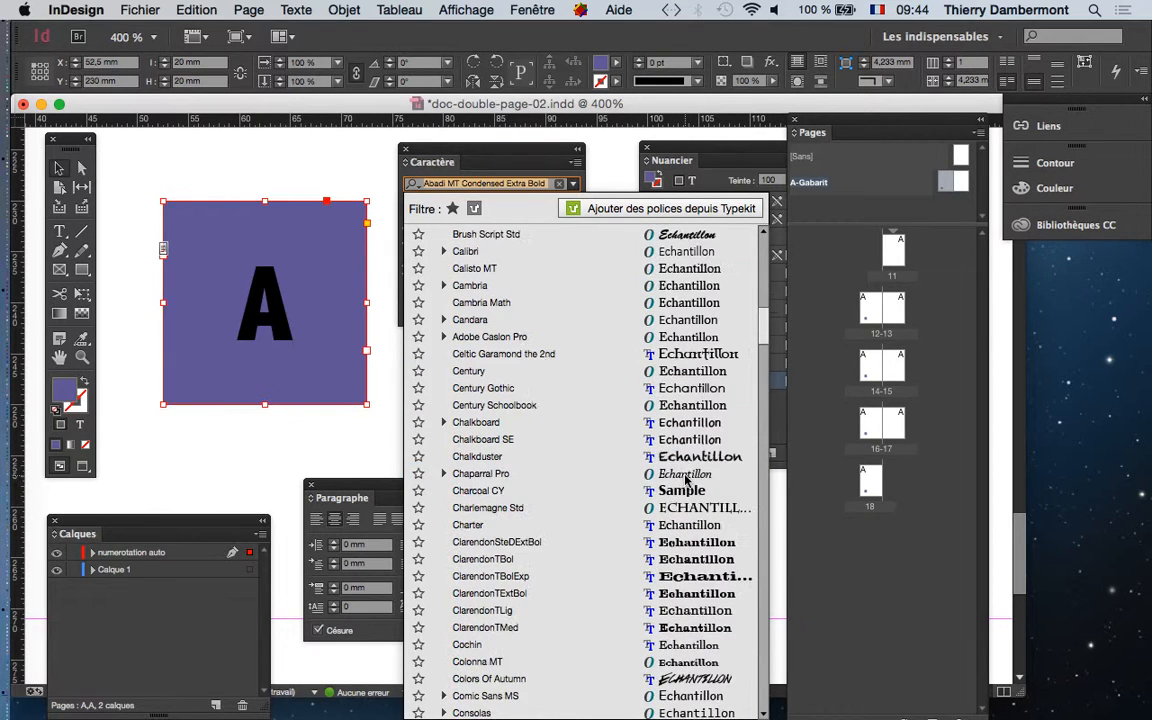
click(686, 578)
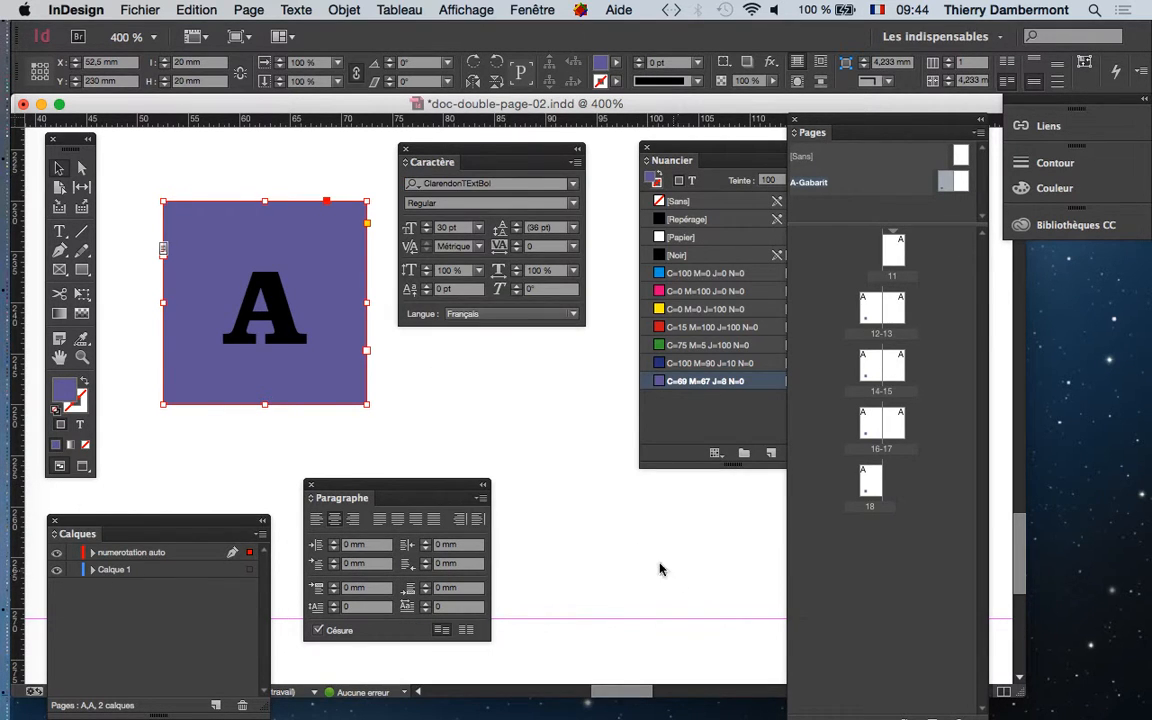
Set the page-number marker's font to ClarendonTMed
click(573, 183)
scroll(700, 560, down, 5)
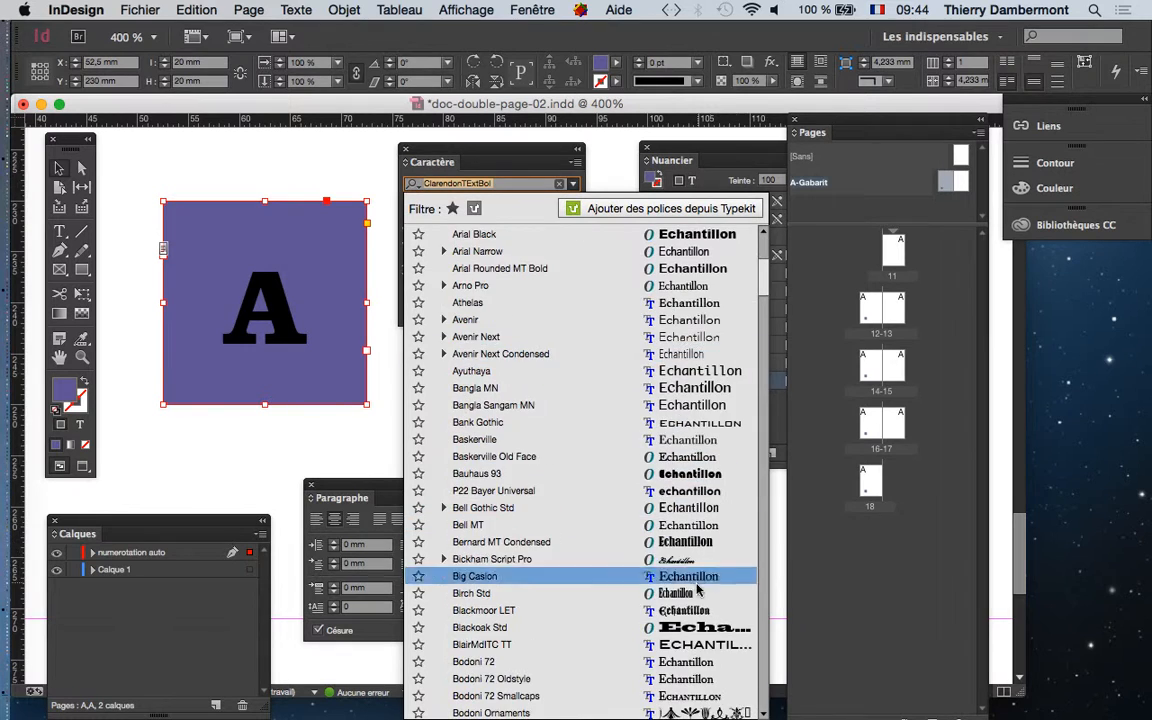
scroll(697, 590, down, 10)
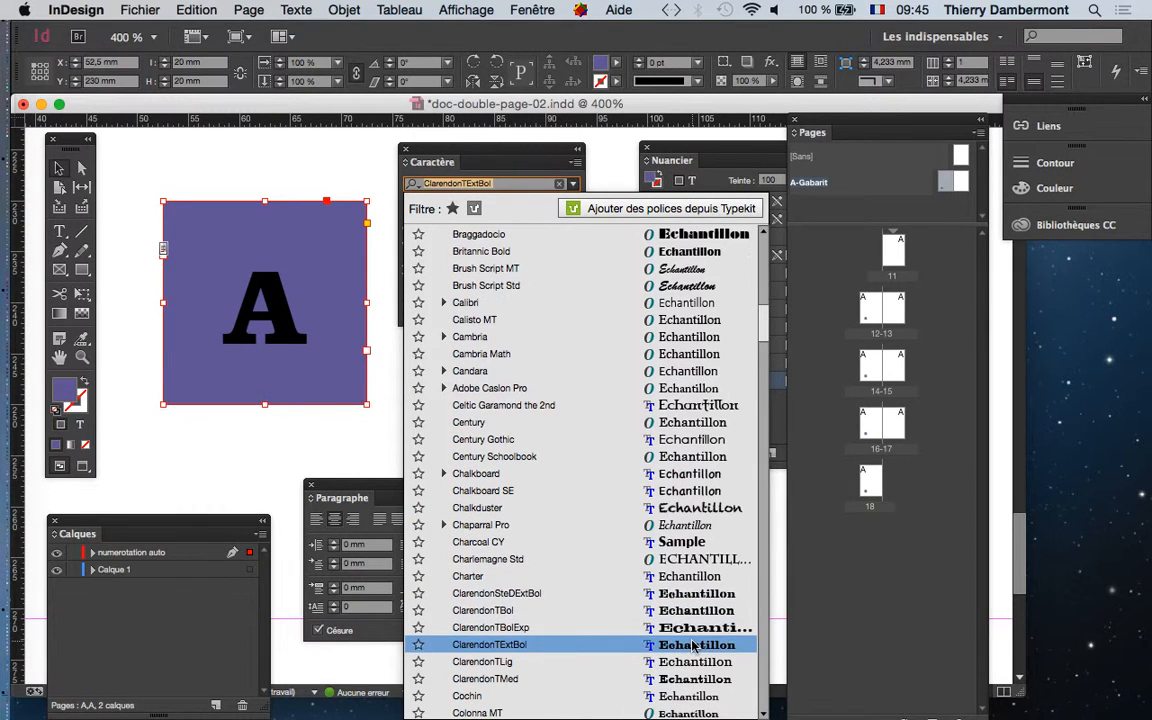
click(697, 678)
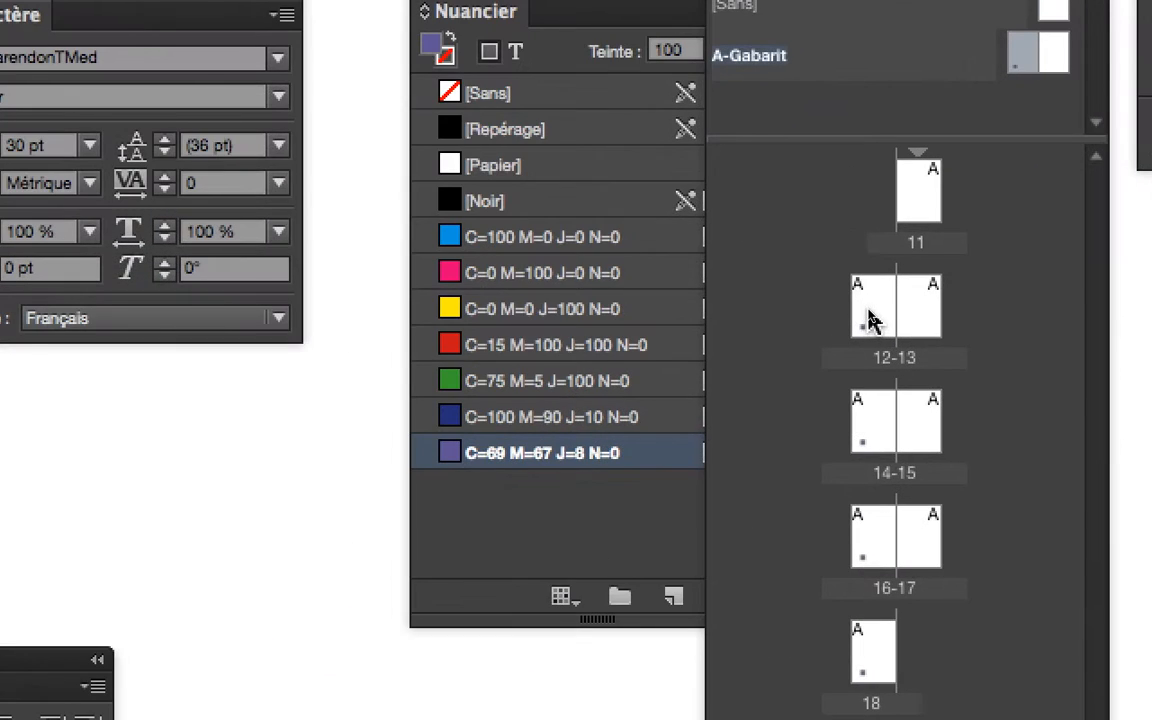
Check the page-number block on document pages 12, 14 and 16, and return to page 12
click(868, 320)
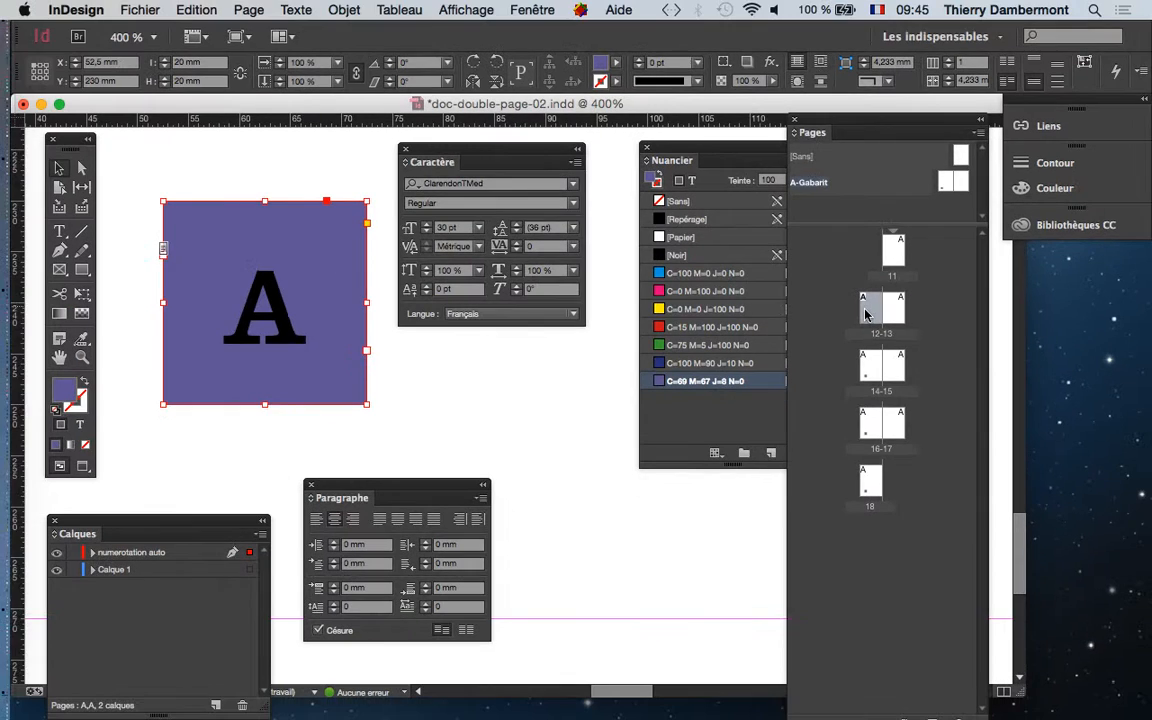
double_click(866, 315)
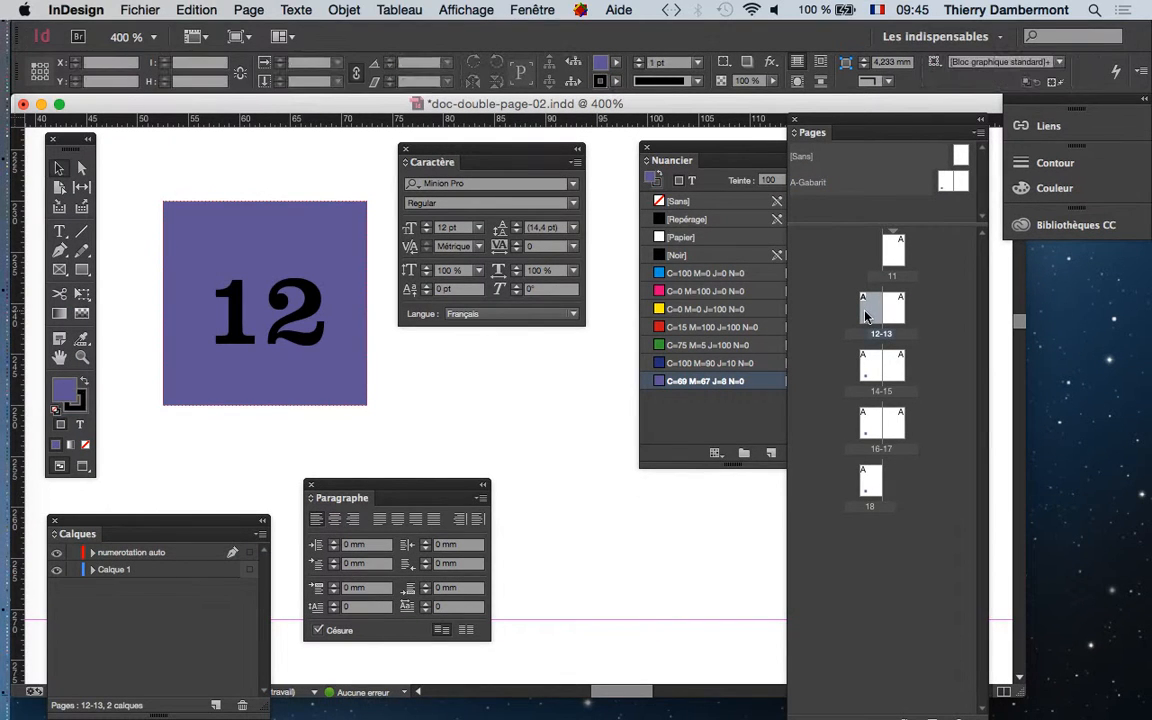
double_click(866, 366)
double_click(868, 422)
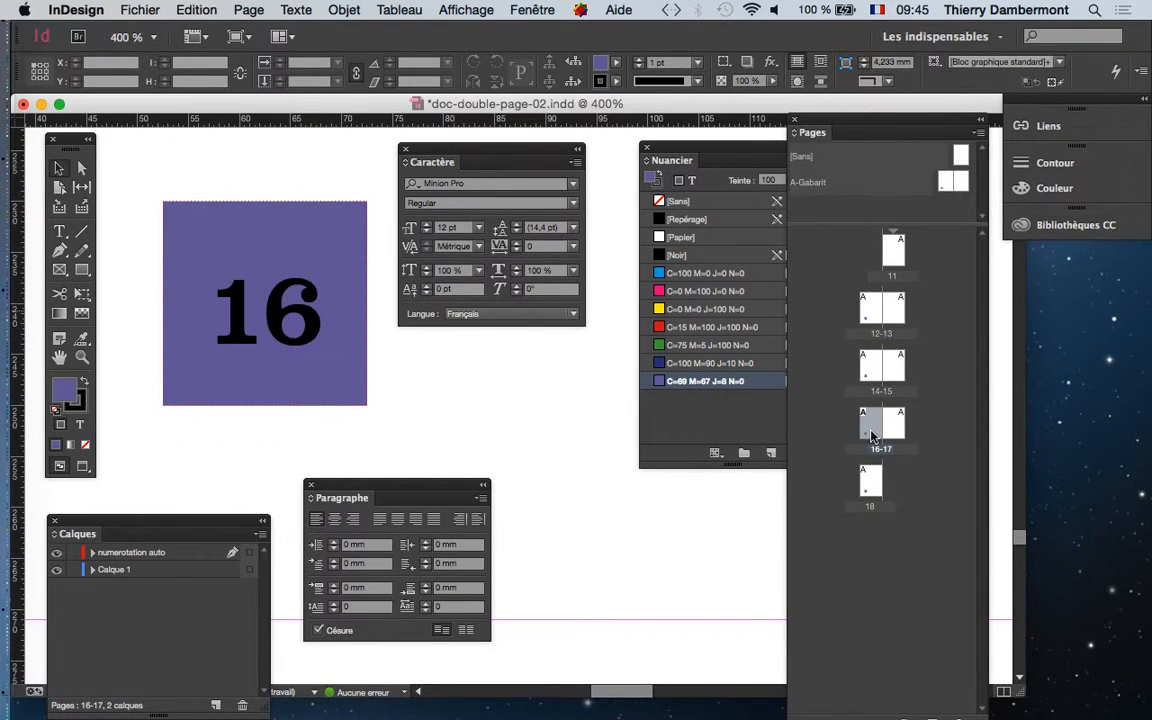
double_click(870, 318)
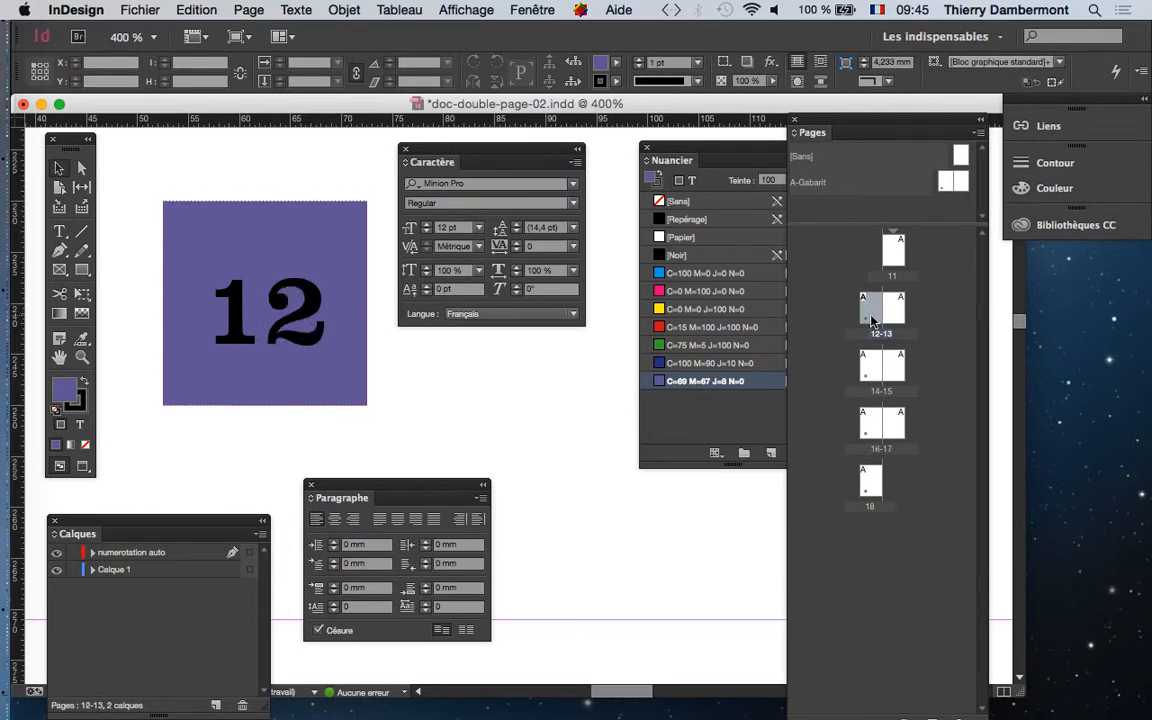
Reopen master page A-Gabarit, try Academy Engraved LET on the page-number marker, and settle on the Arial Black font
double_click(943, 189)
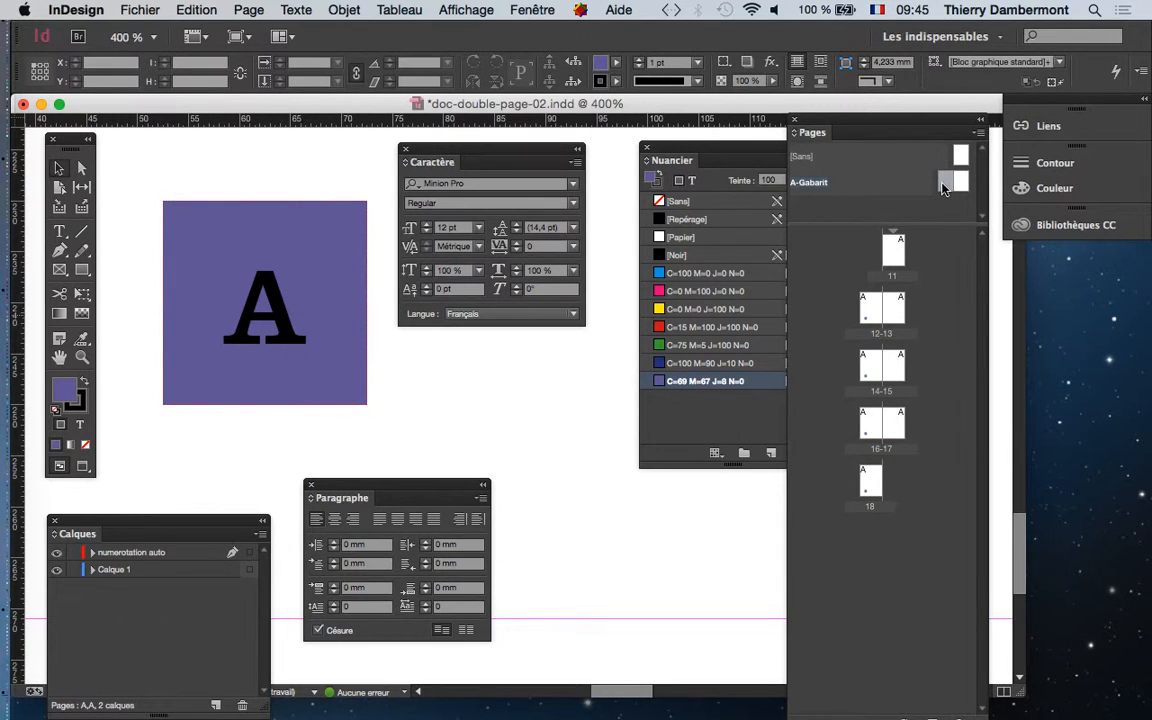
click(240, 262)
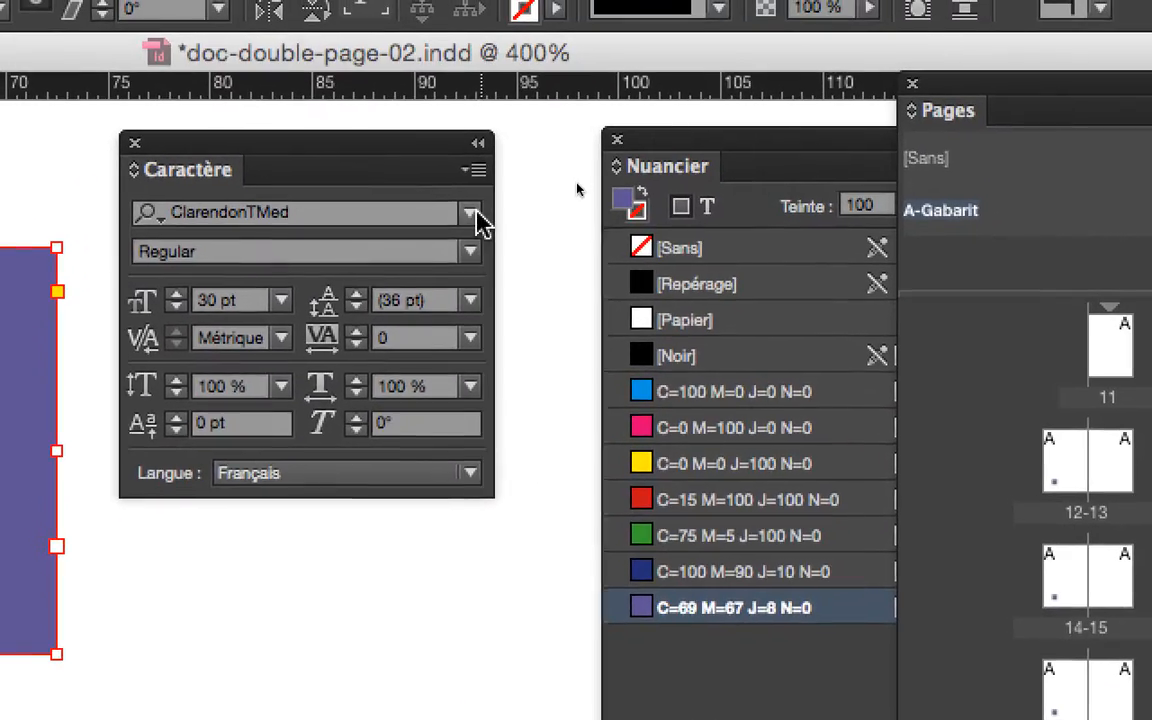
click(888, 87)
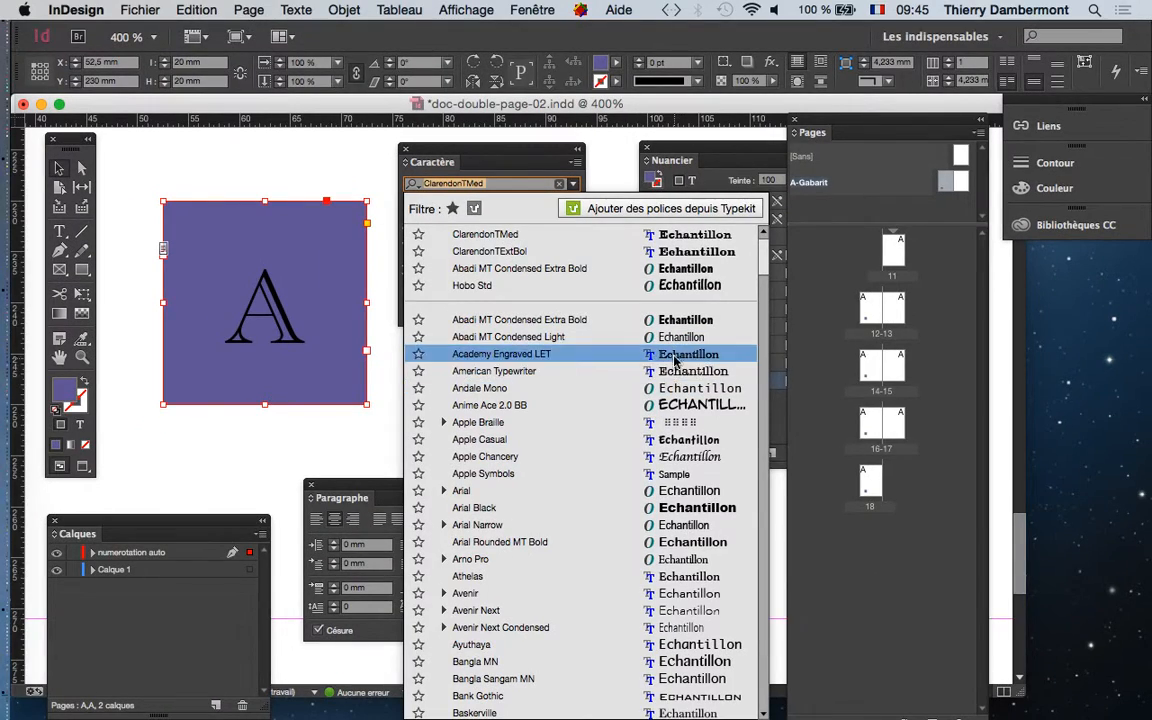
click(675, 356)
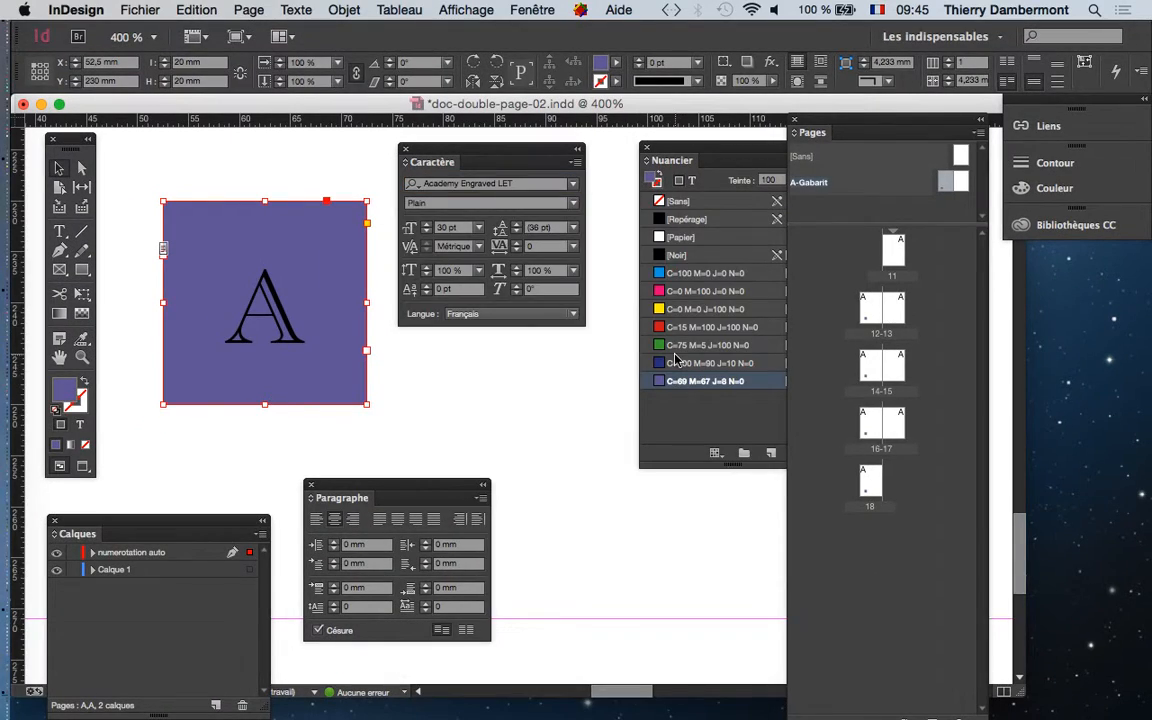
click(571, 189)
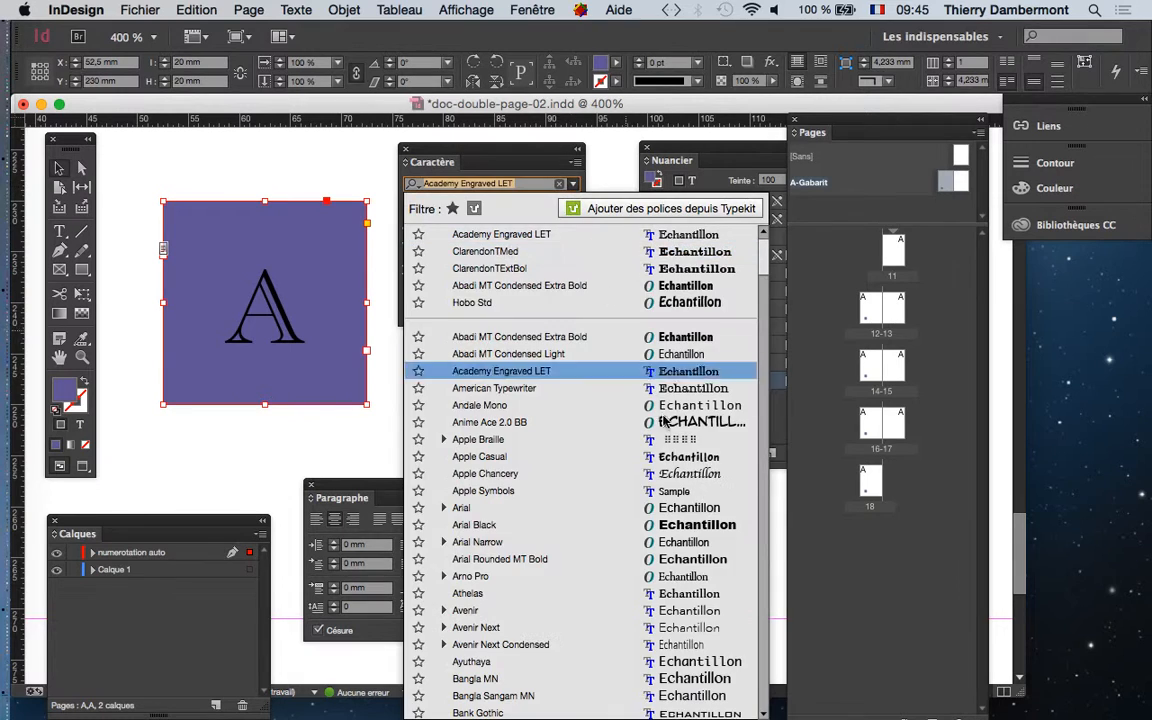
click(612, 488)
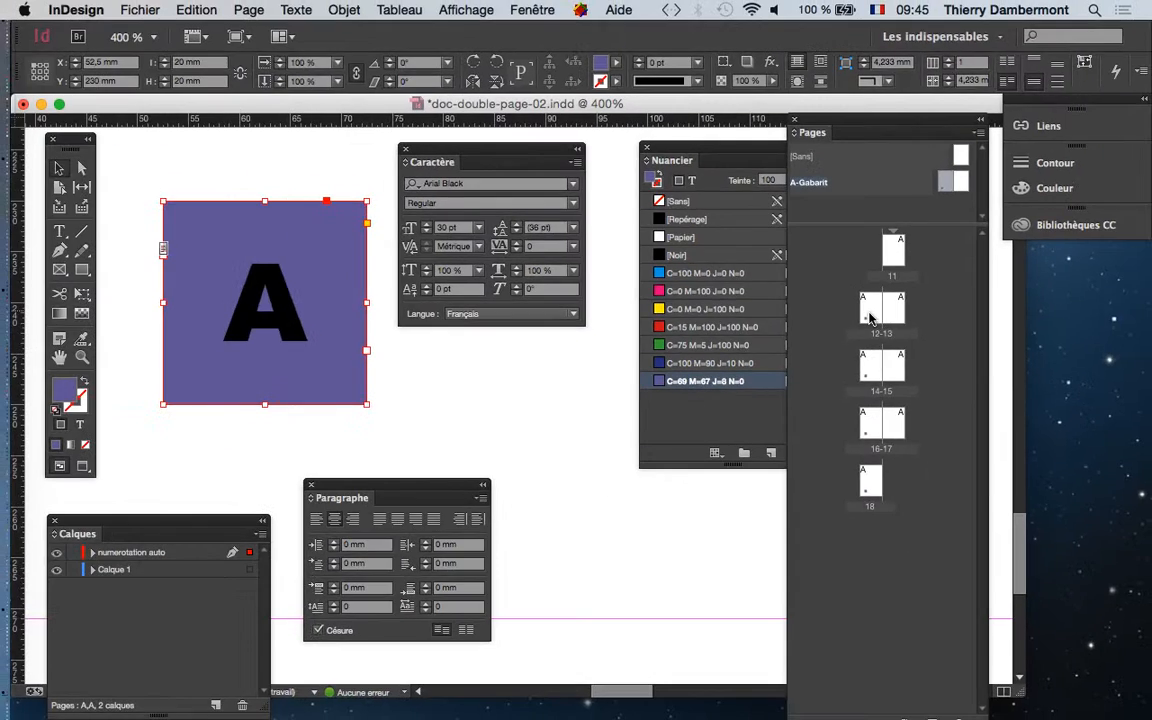
Check the page number on pages 12 and 14, and reselect its block on master page A-Gabarit
double_click(869, 318)
double_click(869, 363)
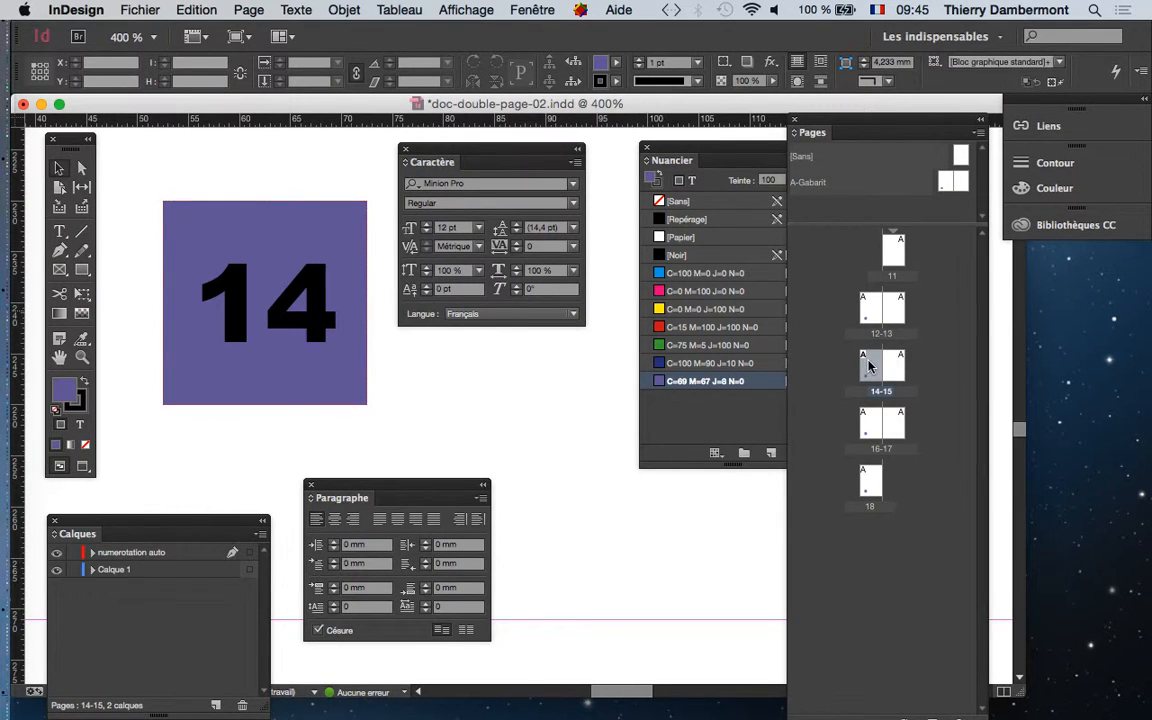
click(944, 180)
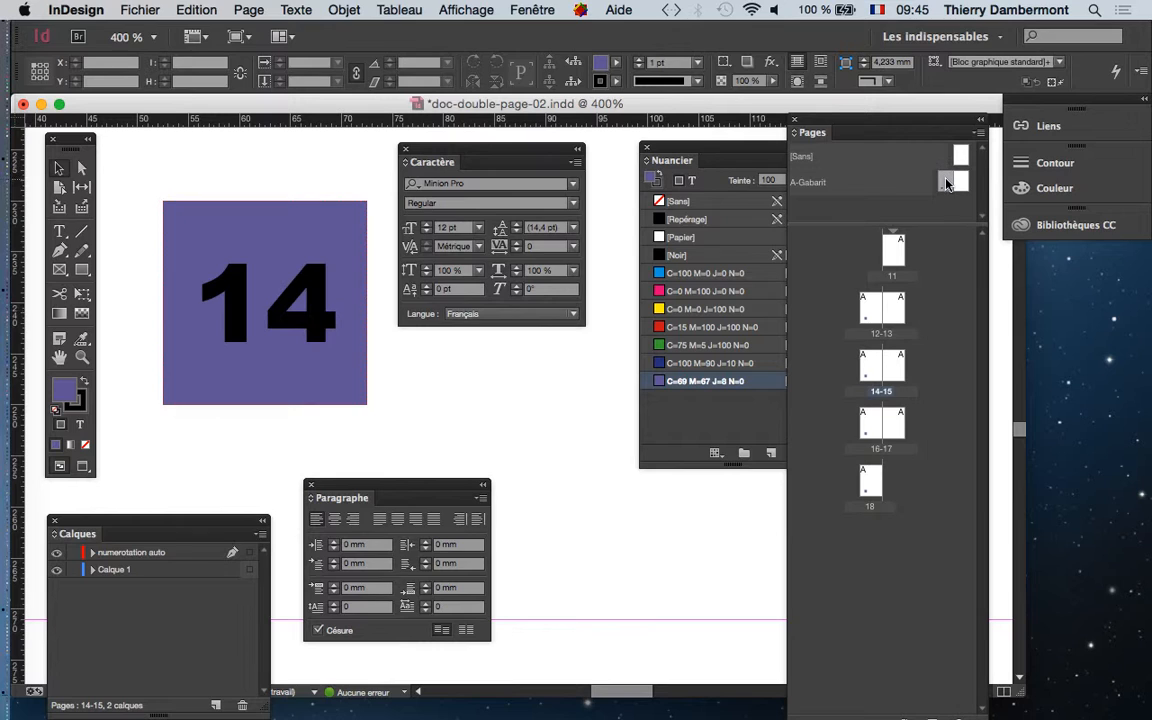
double_click(946, 183)
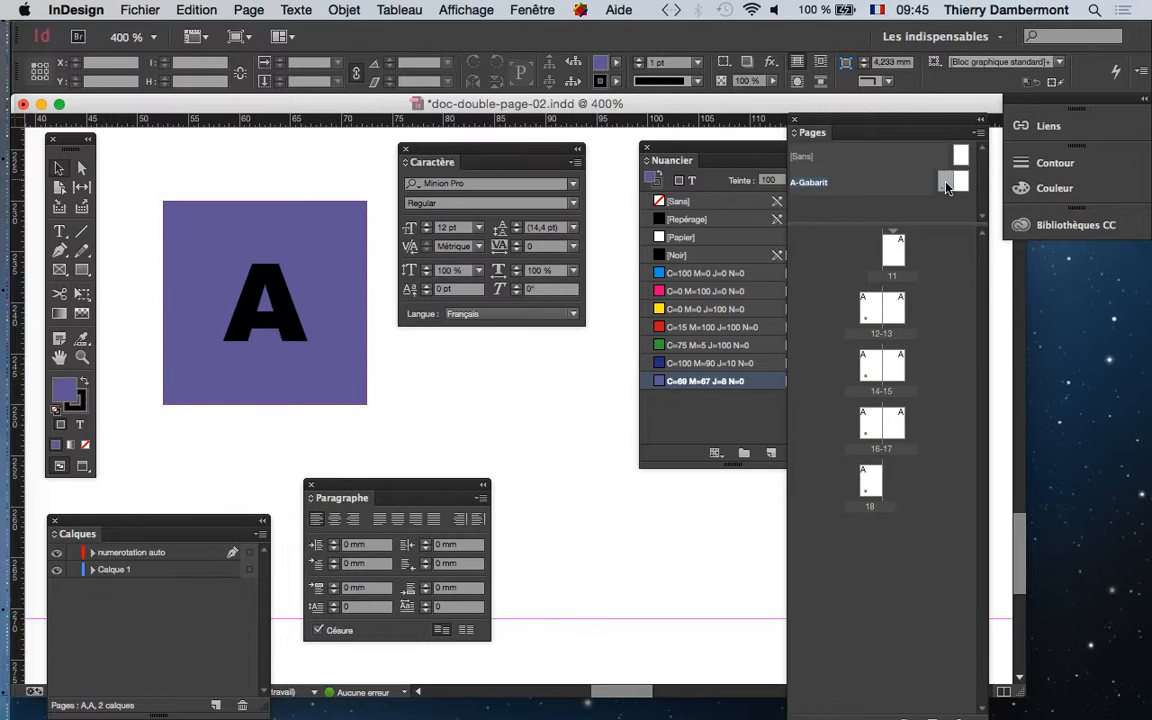
click(288, 328)
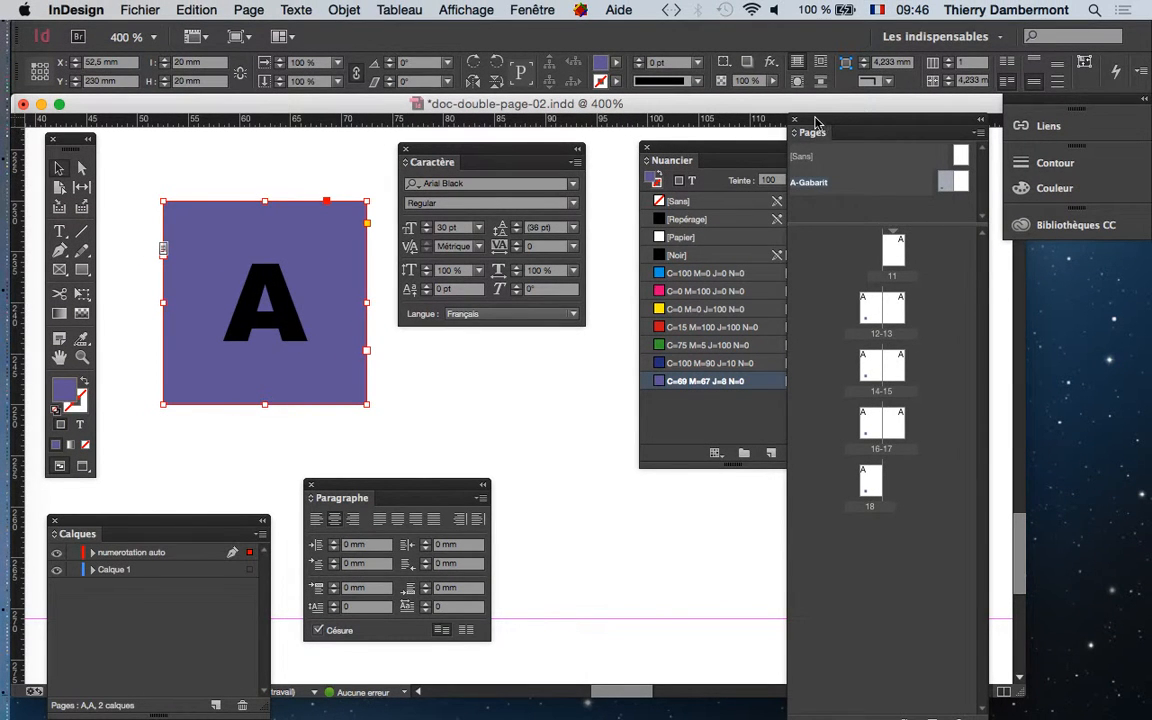
Move the Pages panel clear of the swatches and repeatedly hide and redisplay all panels except the tools and control bar
drag(816, 122, 872, 110)
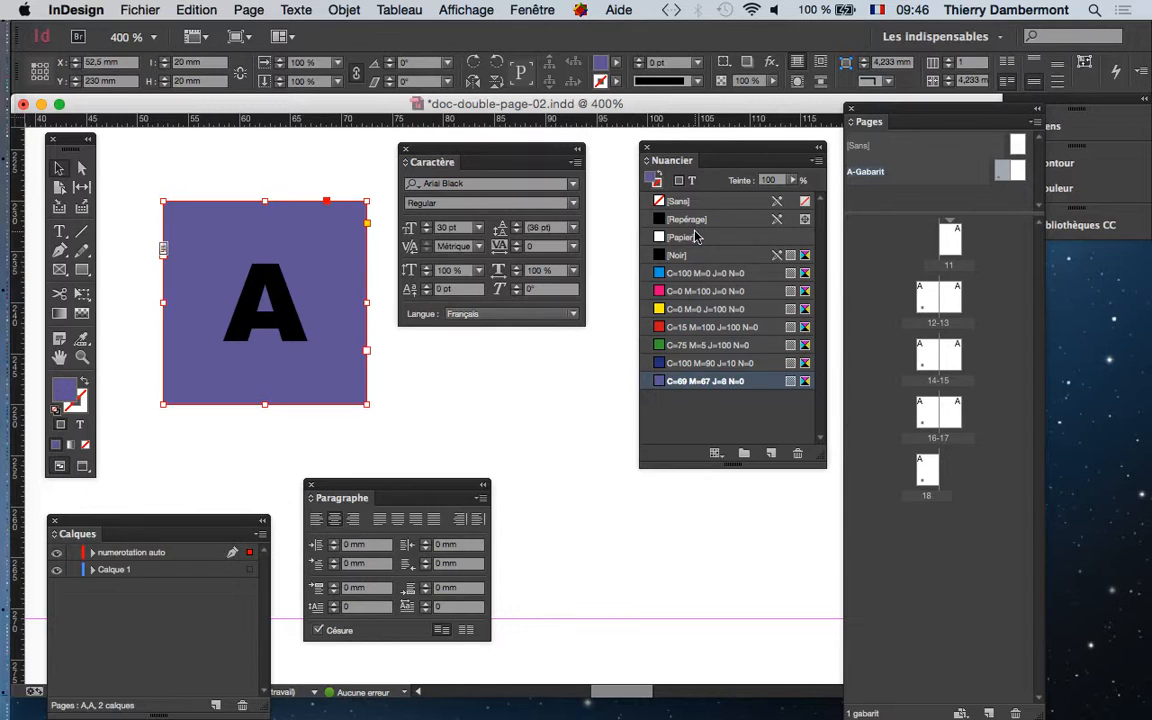
key(shift+Tab)
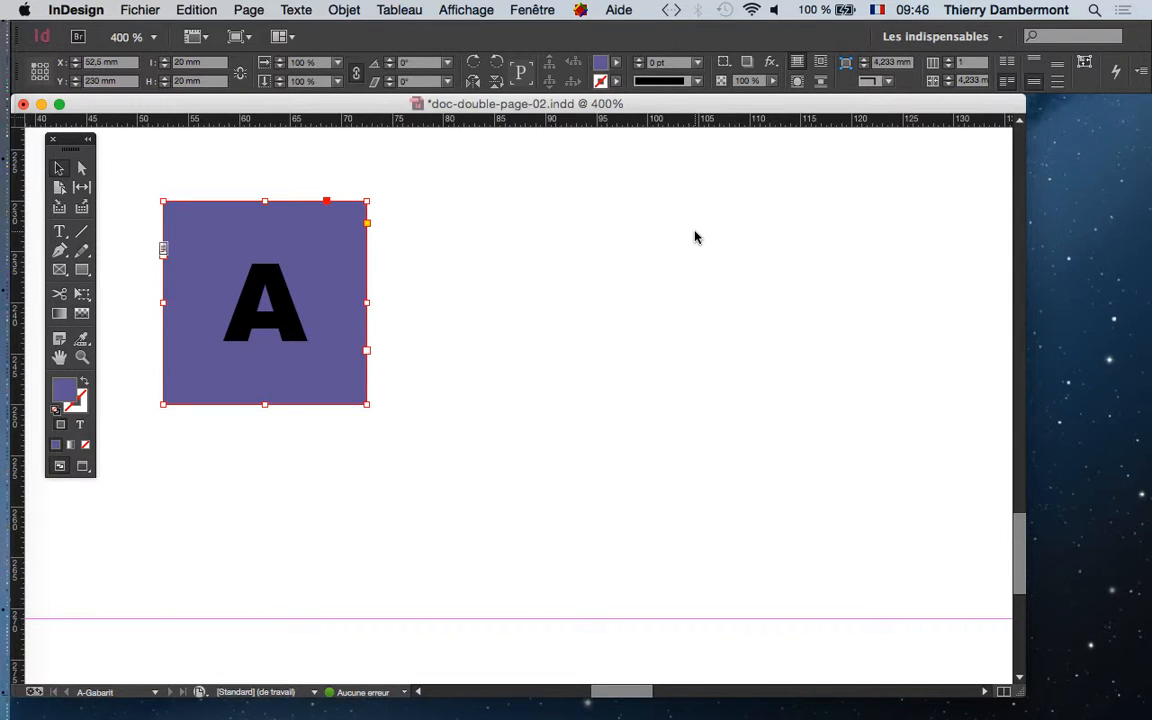
key(shift+Tab)
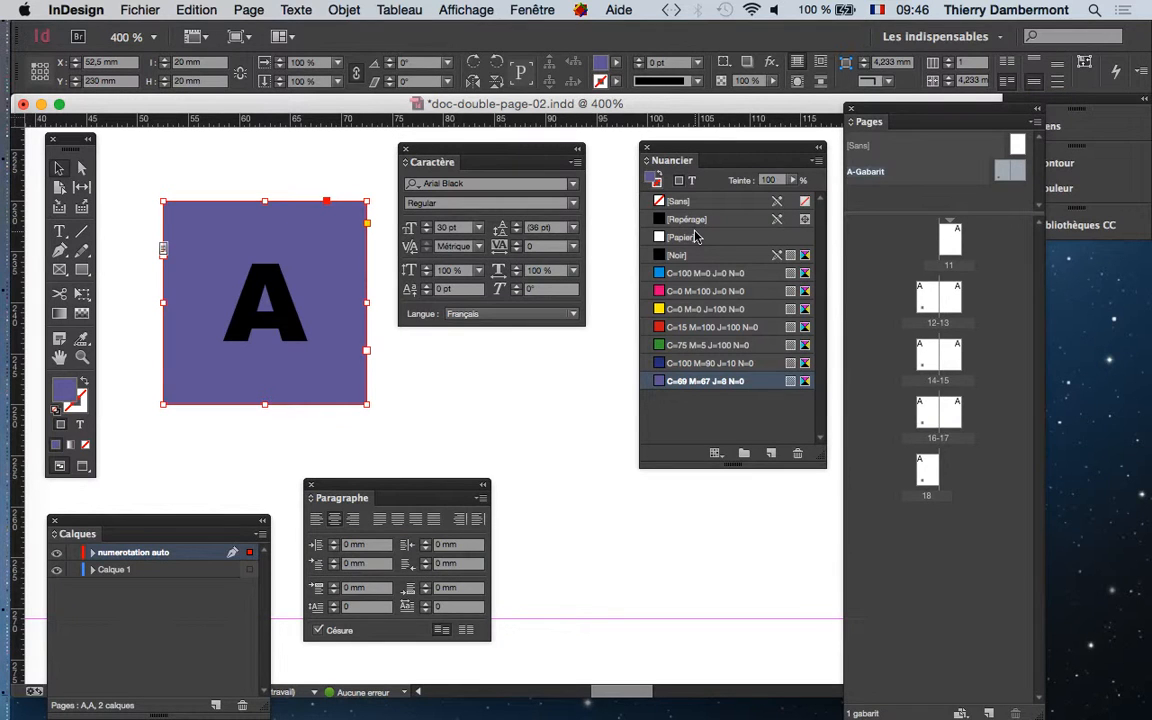
key(shift+Tab)
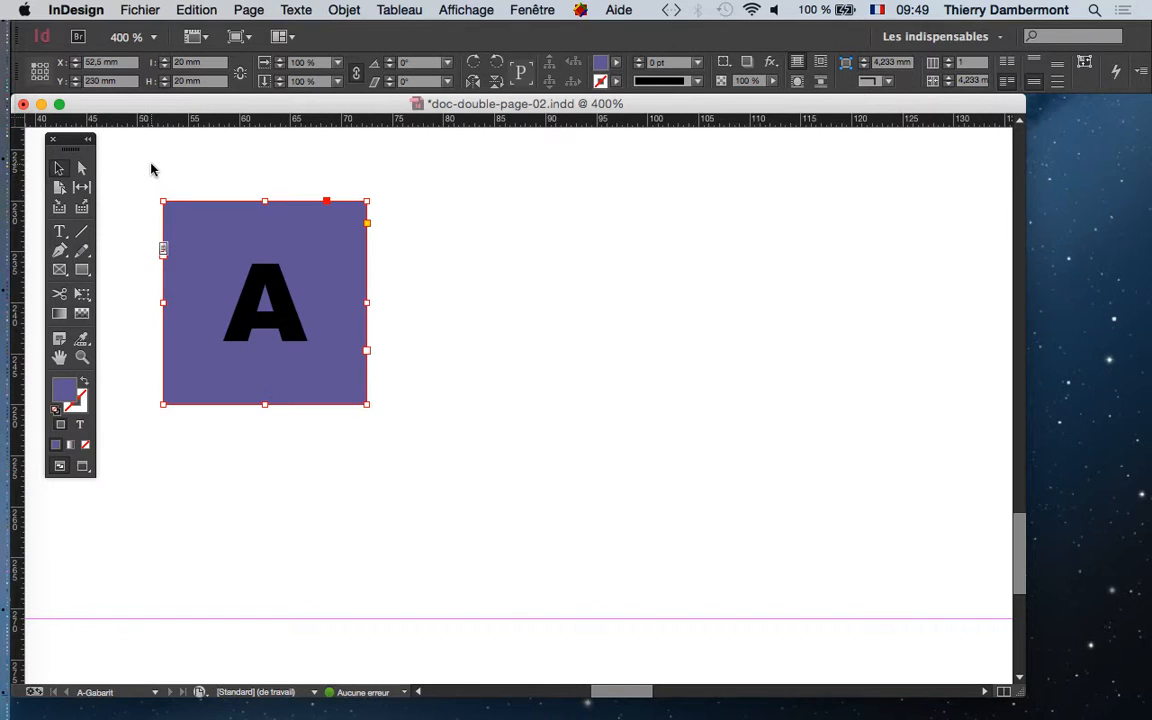
key(shift+Tab)
key(shift+Tab)
key(shift+Tab)
key(shift+Tab)
key(shift+Tab)
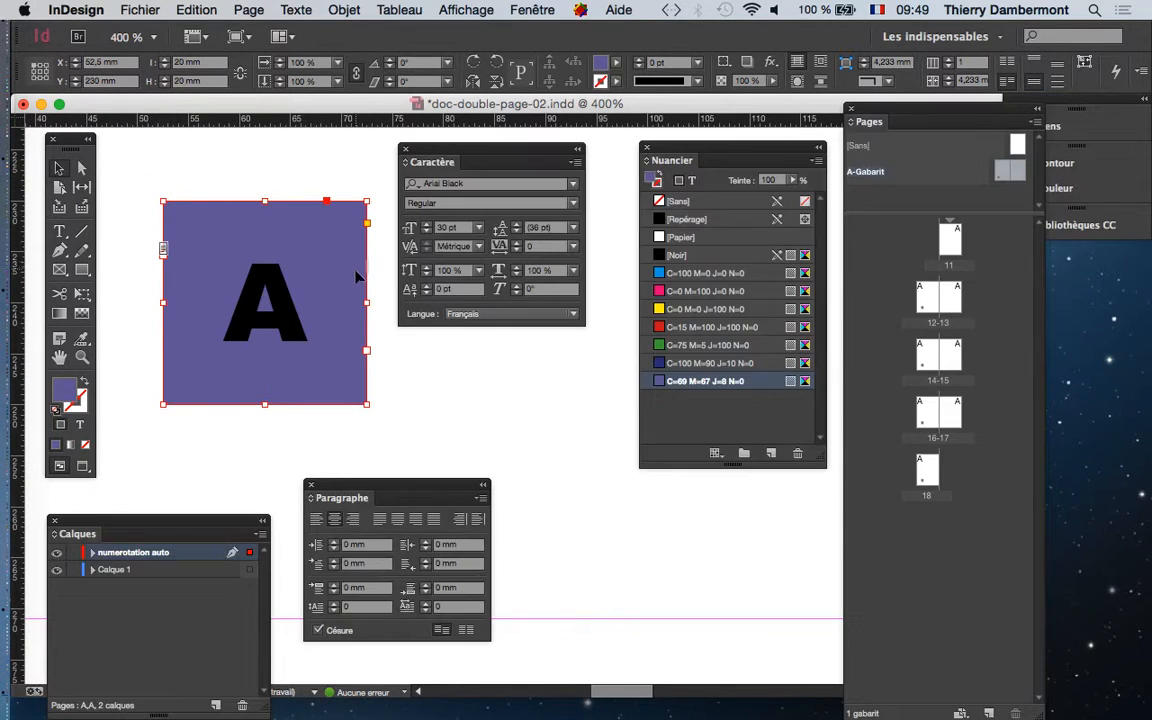
key(shift+Tab)
key(shift+Tab)
key(shift+Tab)
key(shift+Tab)
Hide all panels including the tools, deselect the page-number block, and toggle the floating panels at 300% zoom
key(Tab)
key(Tab)
key(Tab)
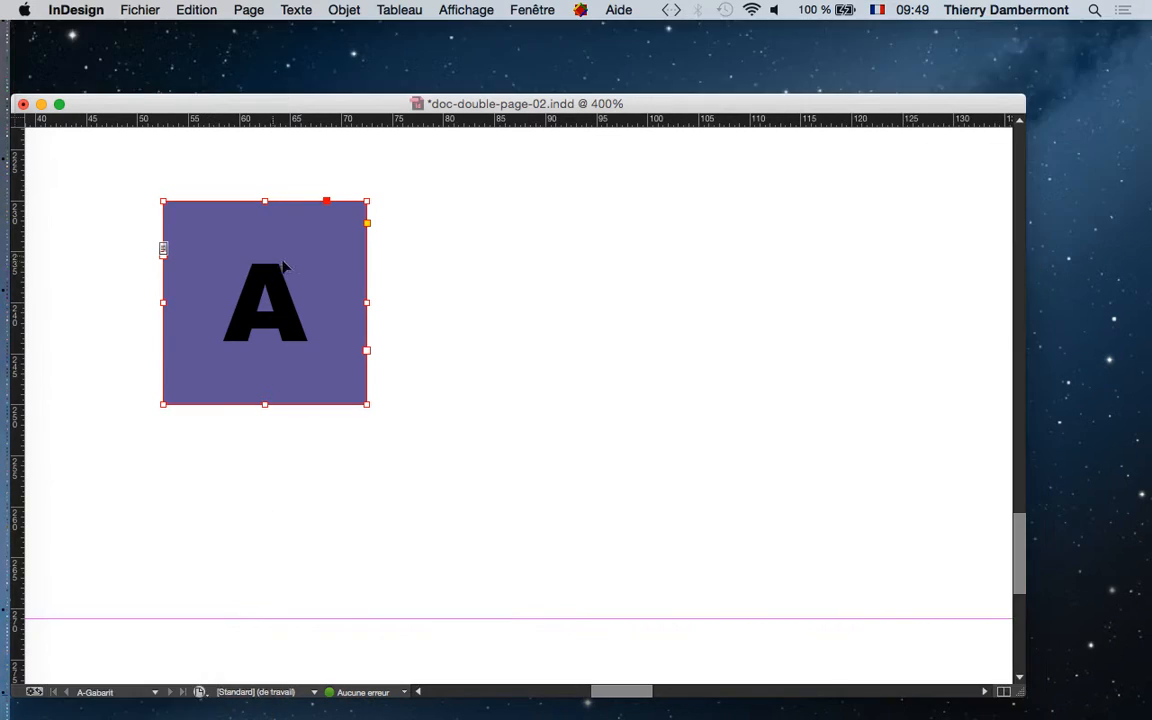
click(410, 291)
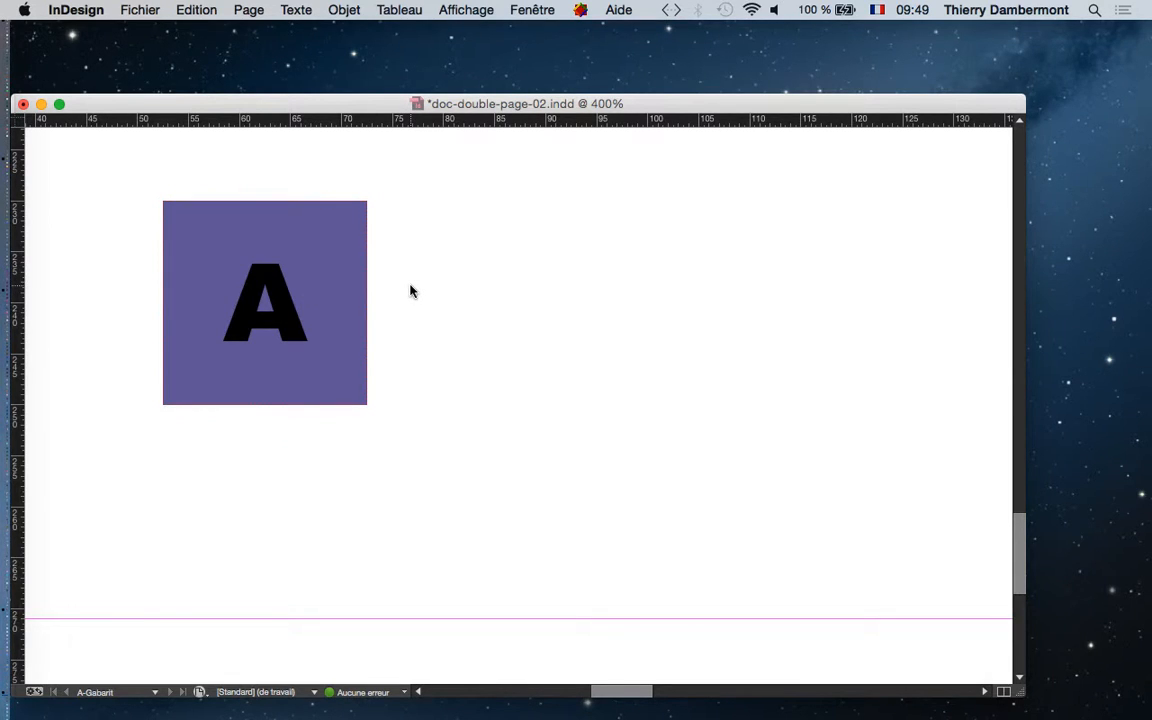
key(shift+Tab)
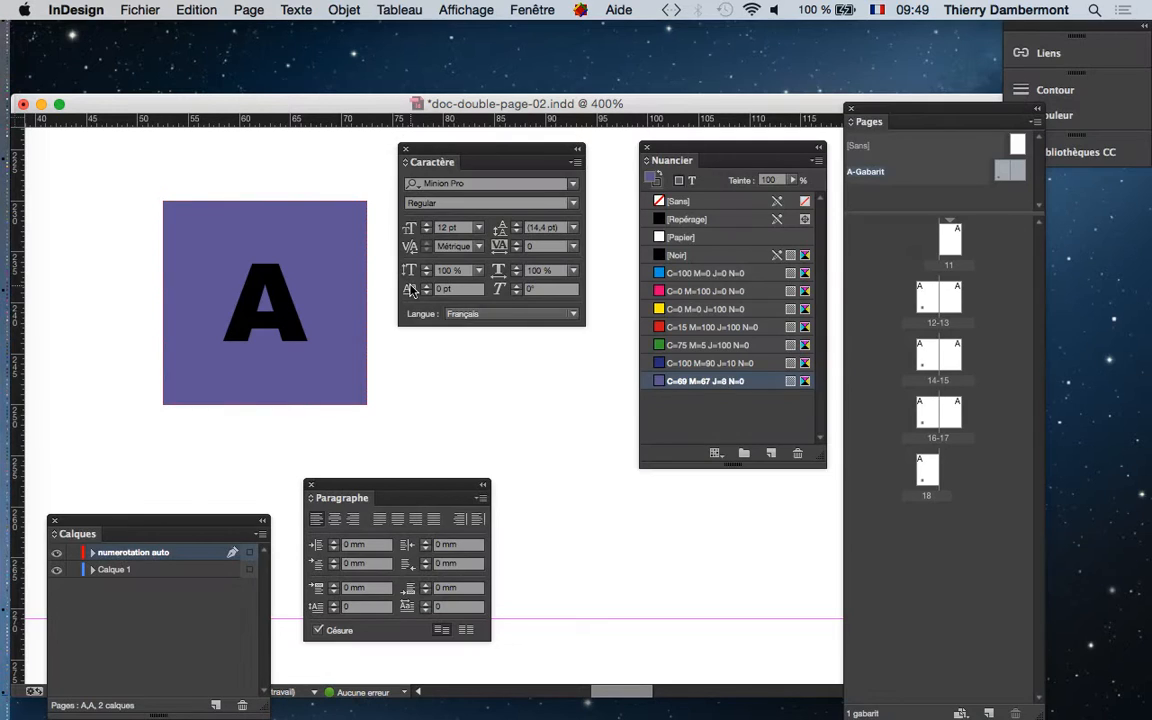
key(shift+Tab)
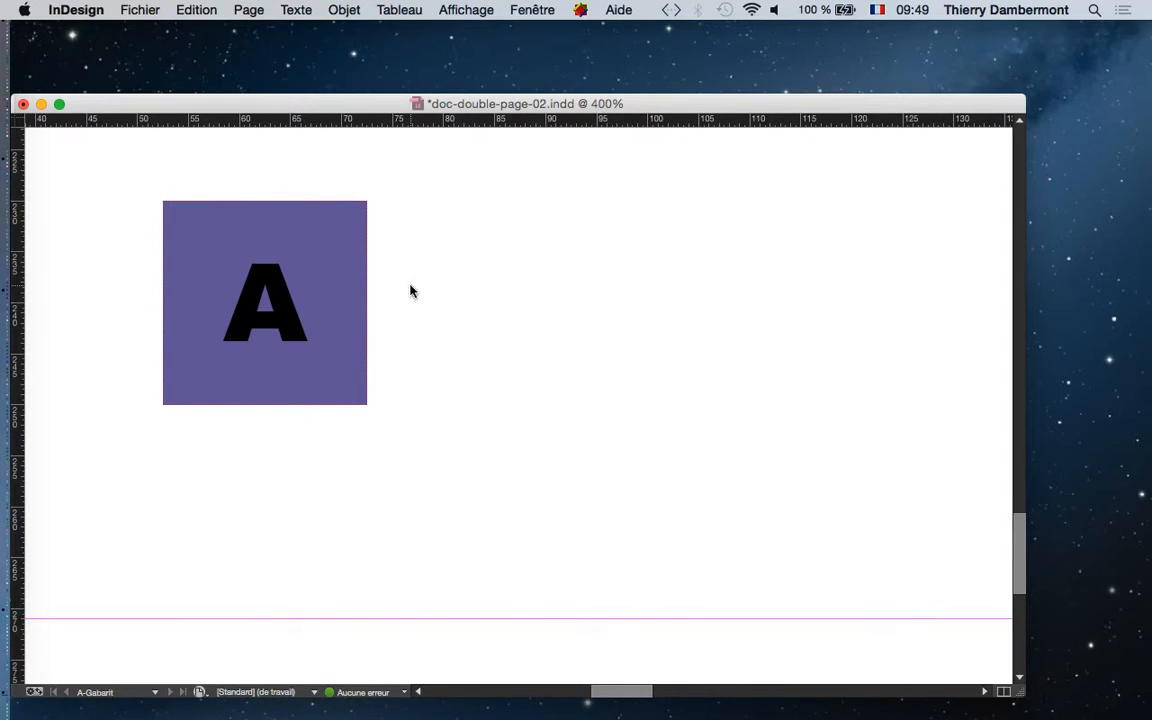
key(shift+Tab)
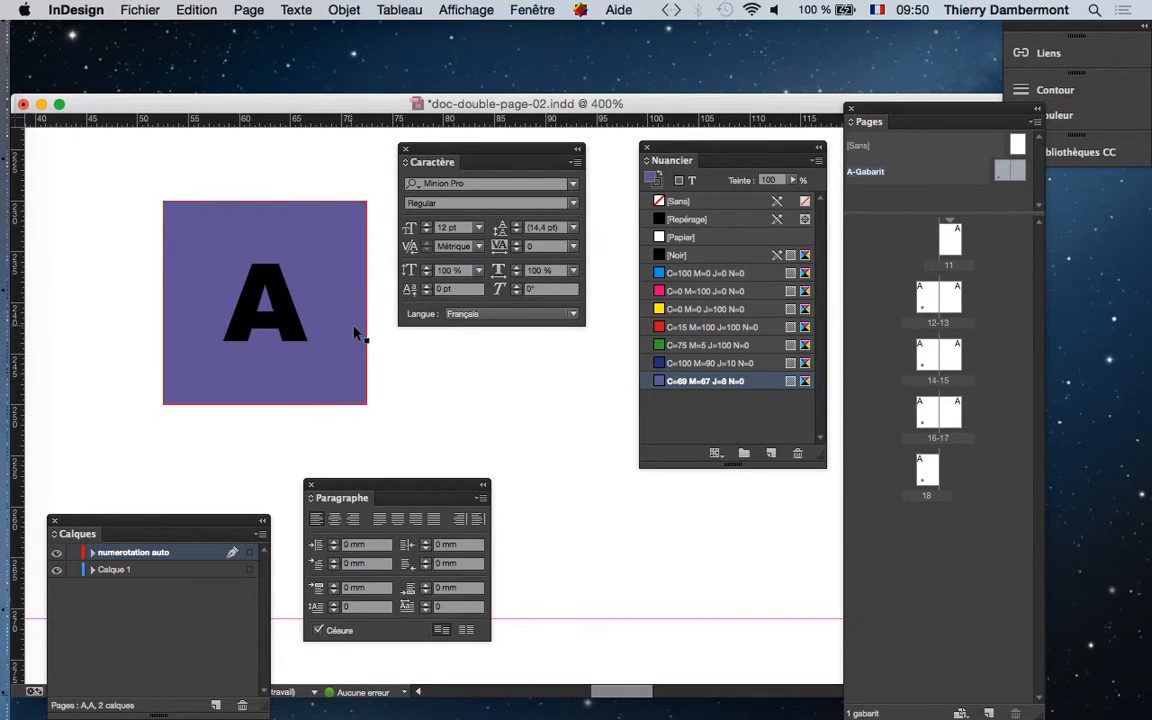
scroll(408, 350, down, 1)
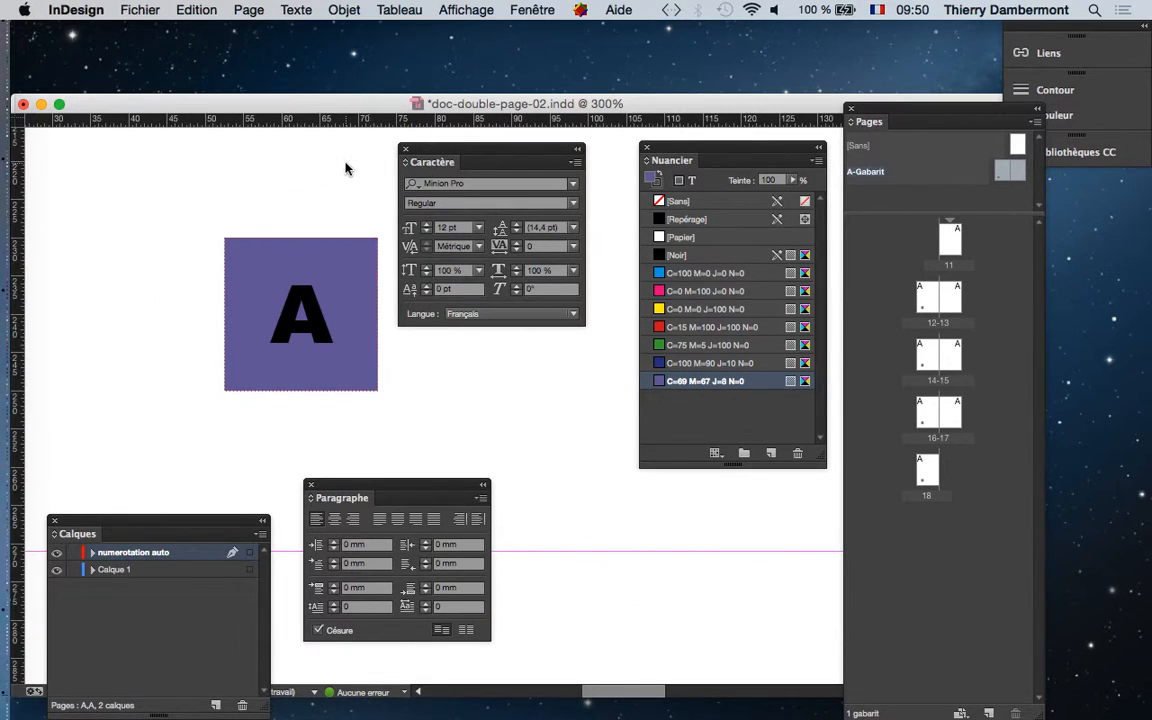
key(Tab)
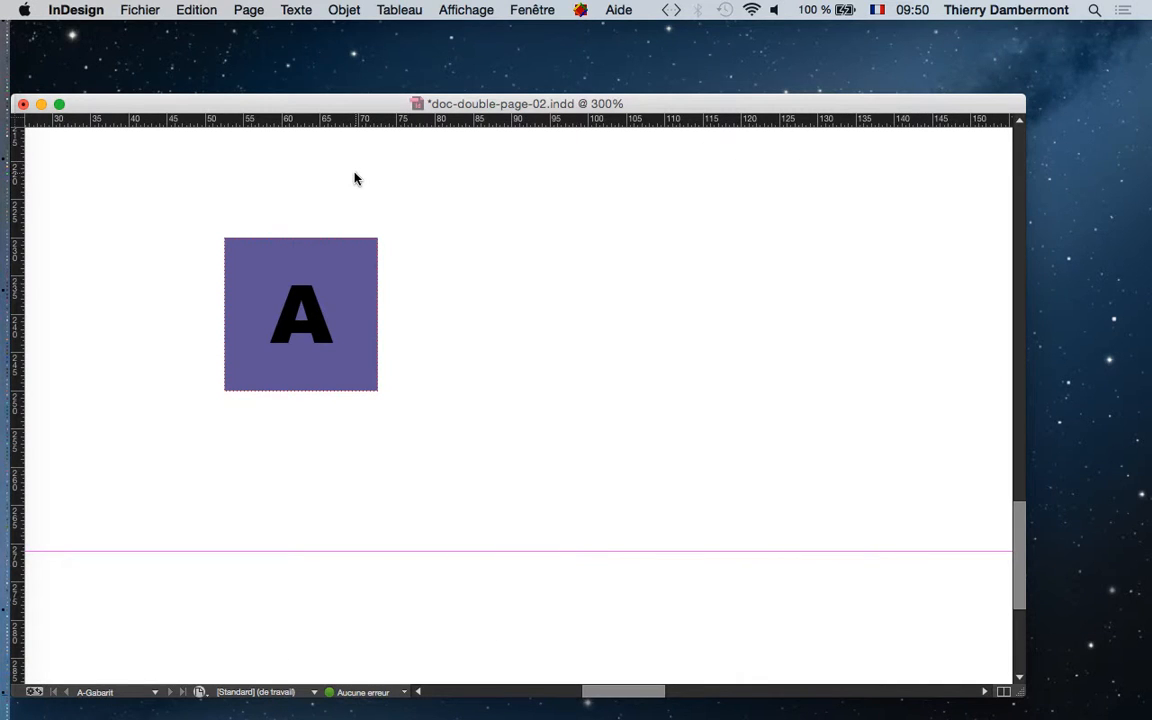
key(Tab)
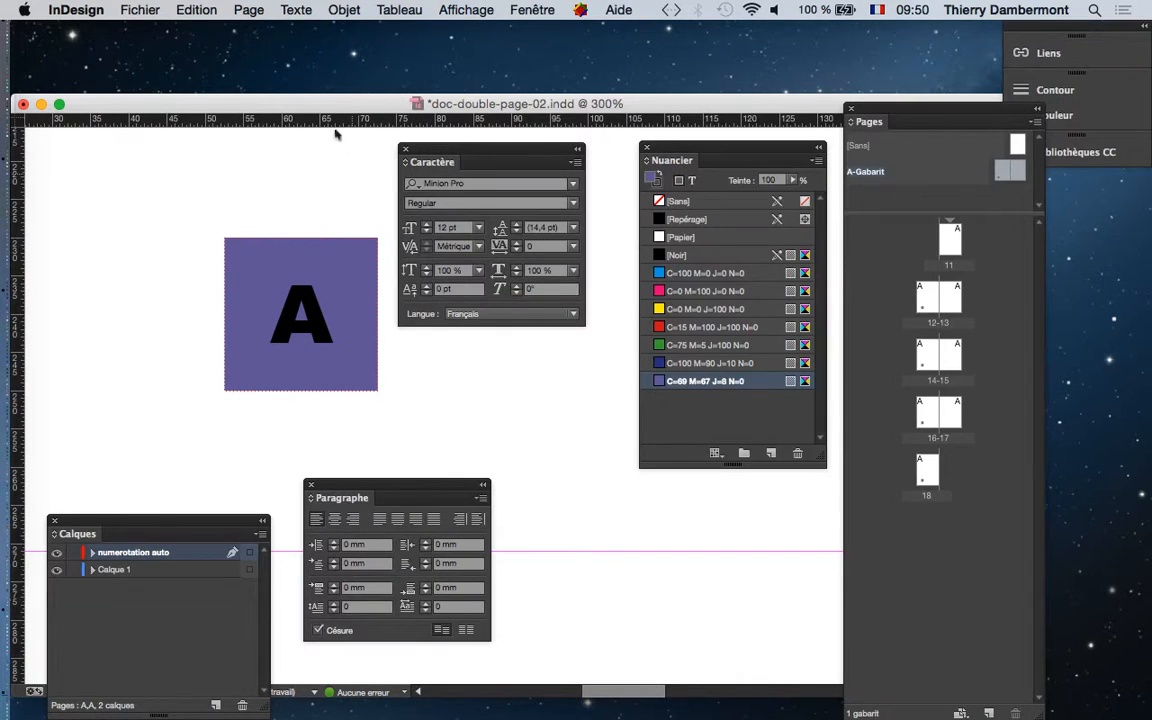
Look through the window options and redisplay all panels, including the tools and the control bar
click(531, 10)
click(529, 12)
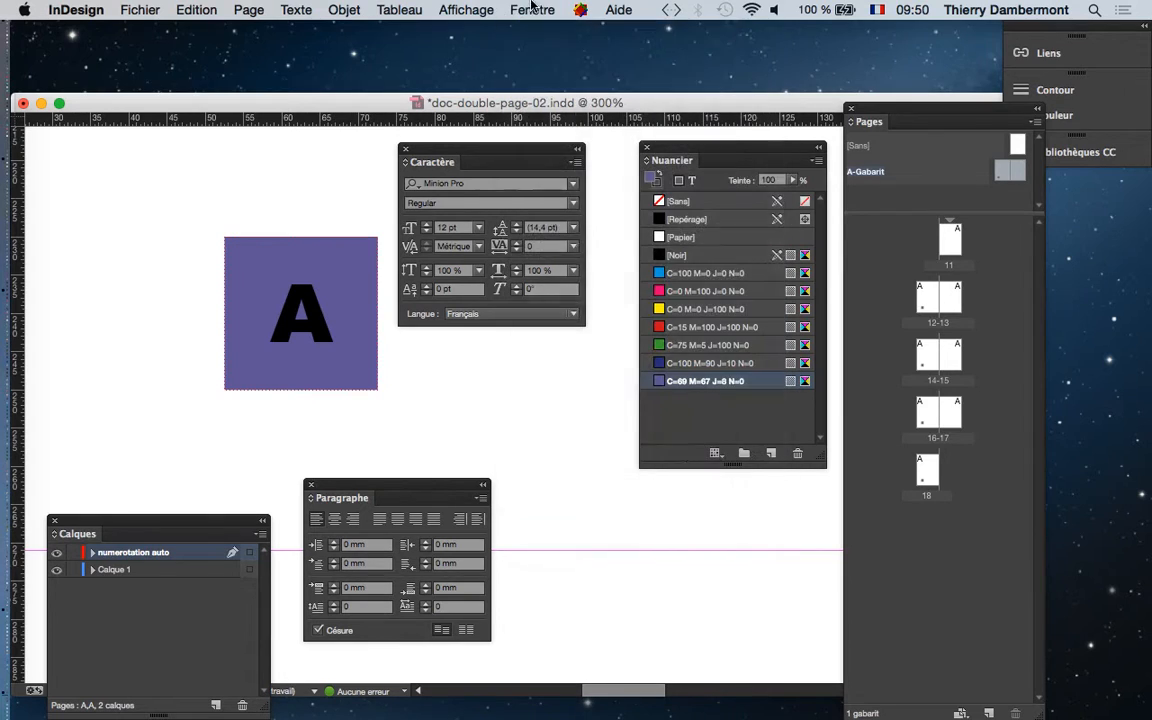
click(531, 10)
mouse_move(548, 38)
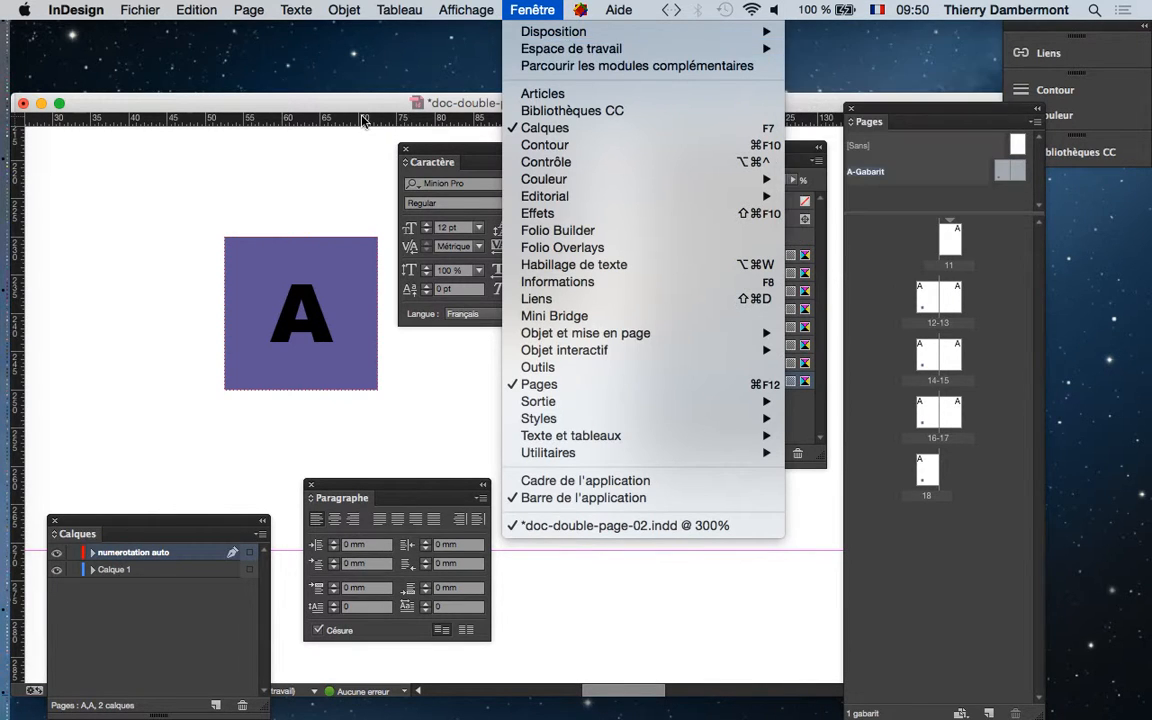
click(330, 110)
key(Tab)
key(Tab)
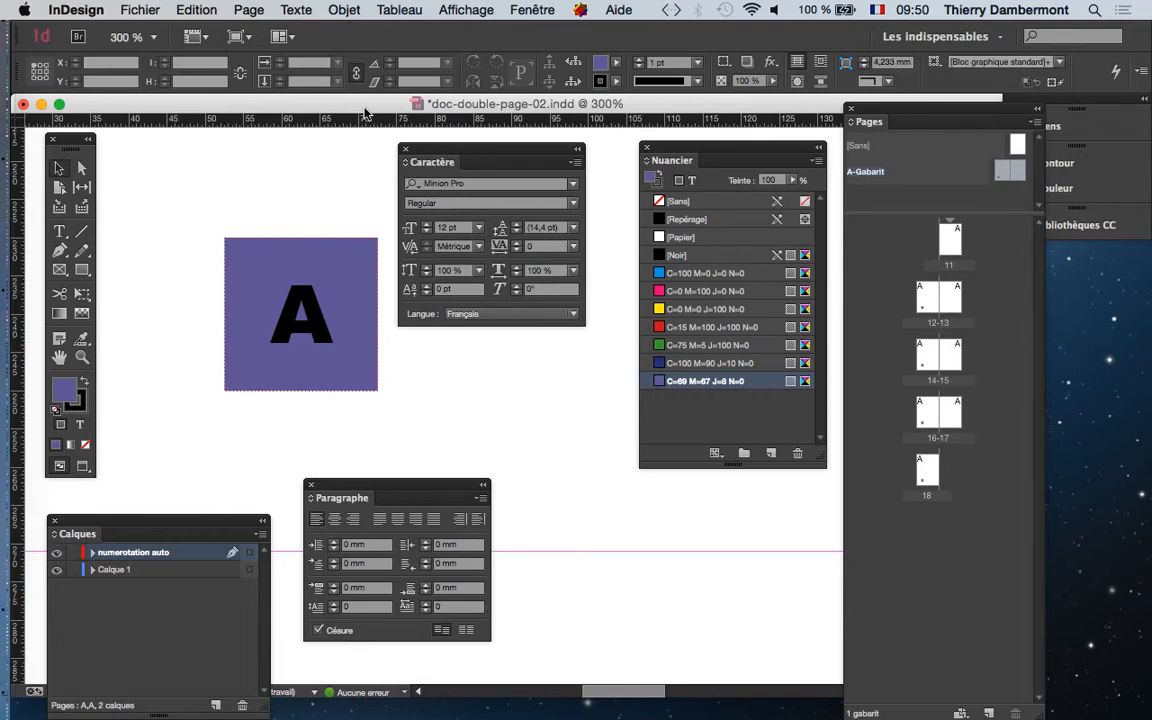
Hide all panels except the tools and control bar, and open a second window for doc-double-page-02.indd
key(shift+Tab)
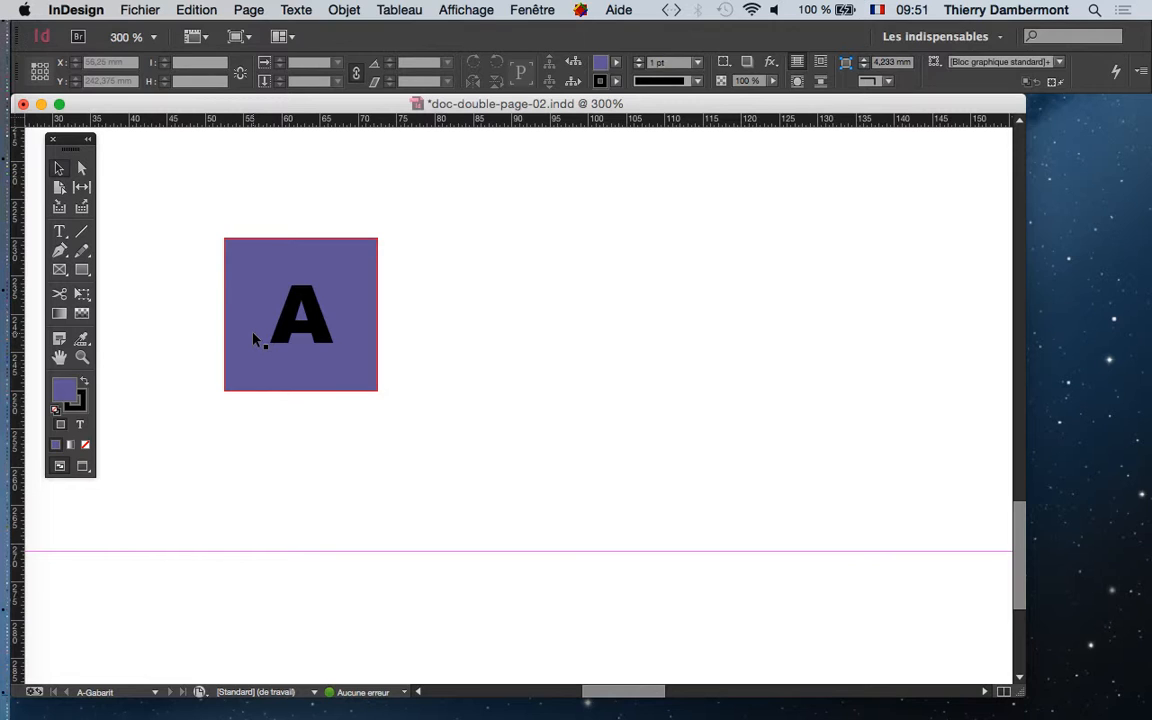
click(905, 504)
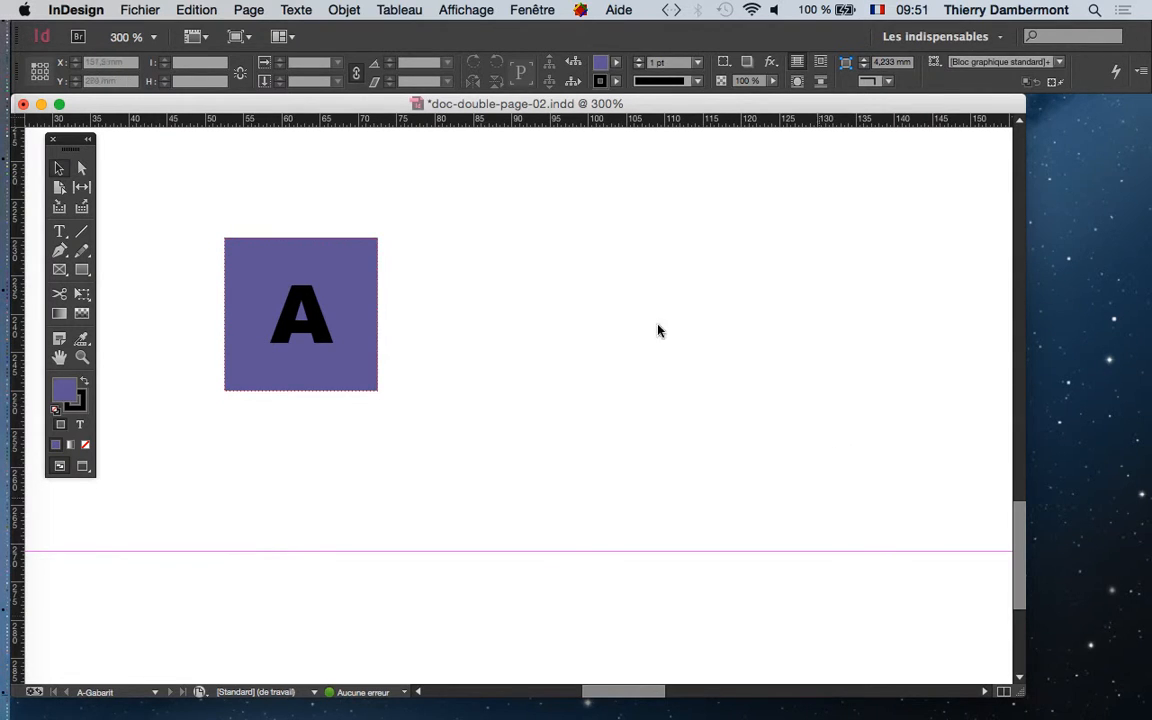
click(532, 9)
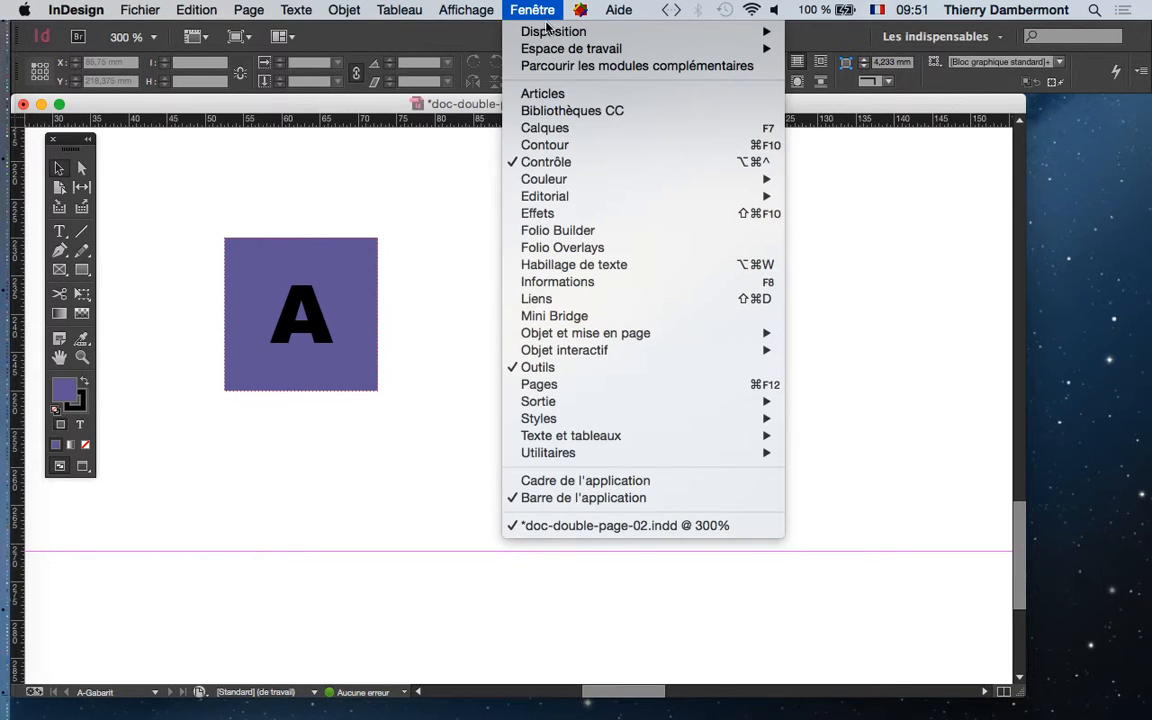
mouse_move(548, 33)
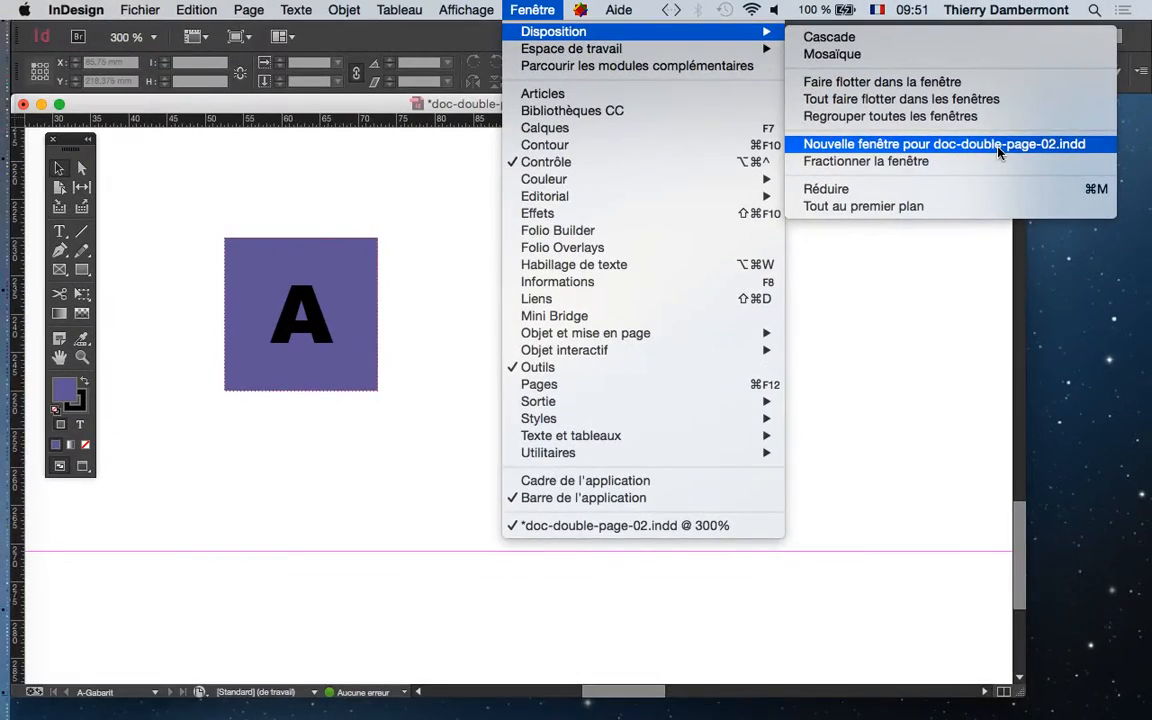
click(998, 145)
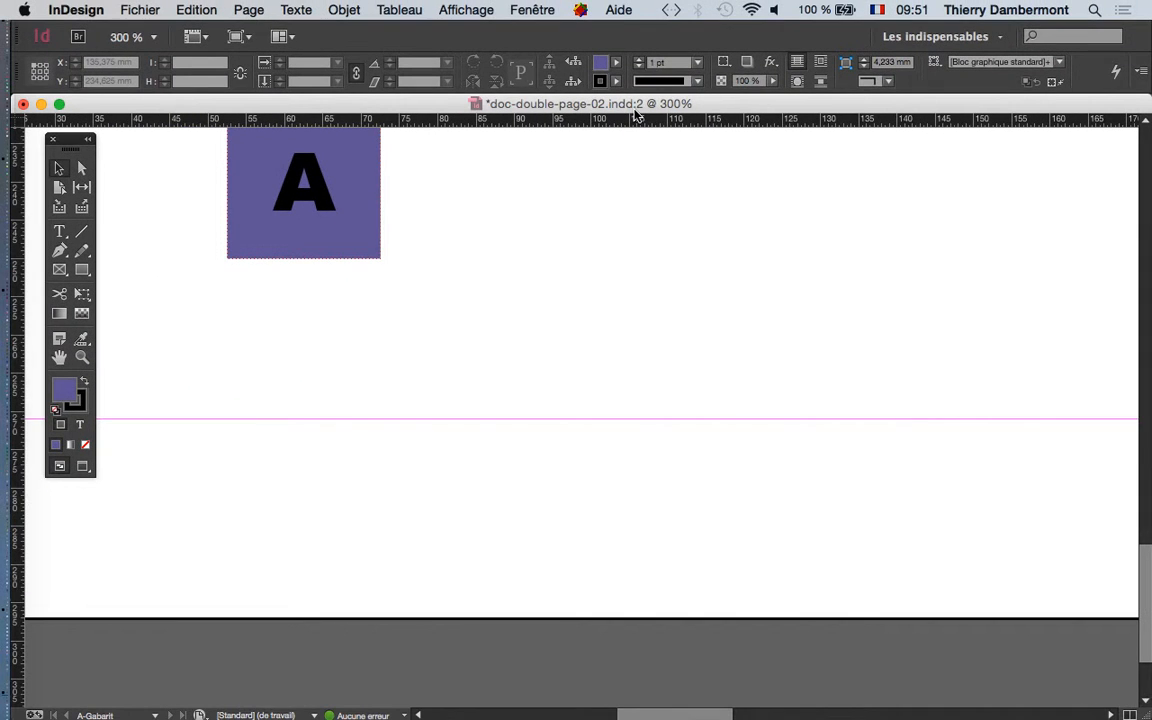
key(super+Tab)
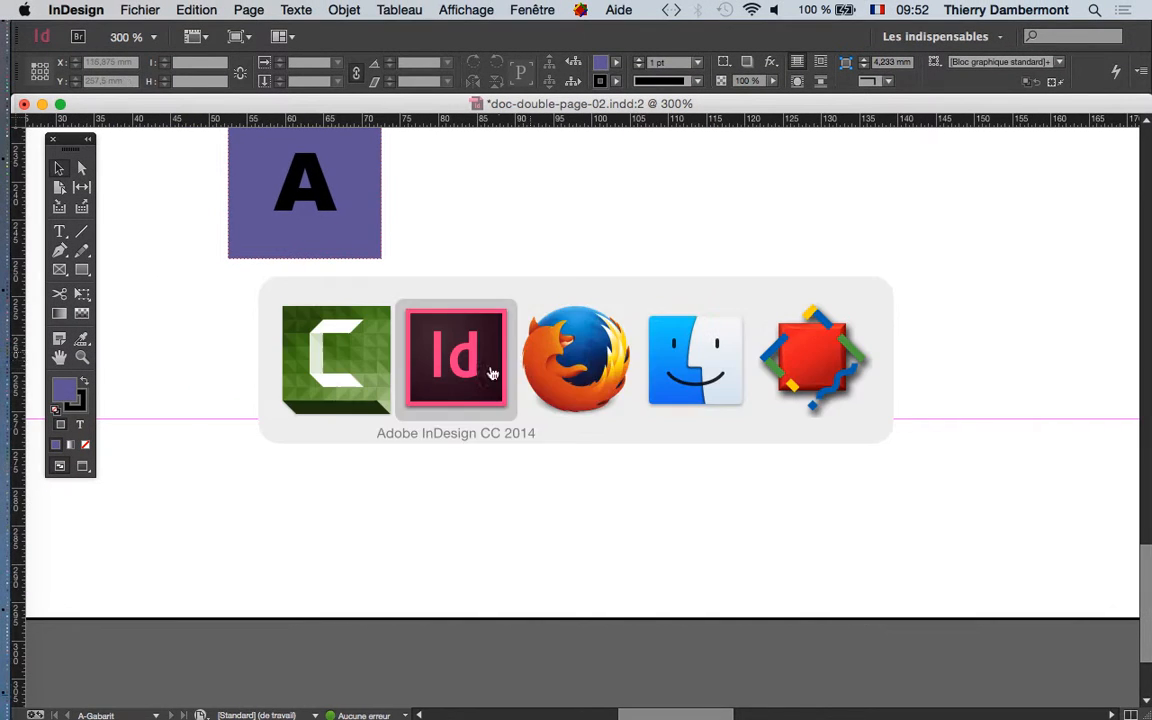
click(675, 368)
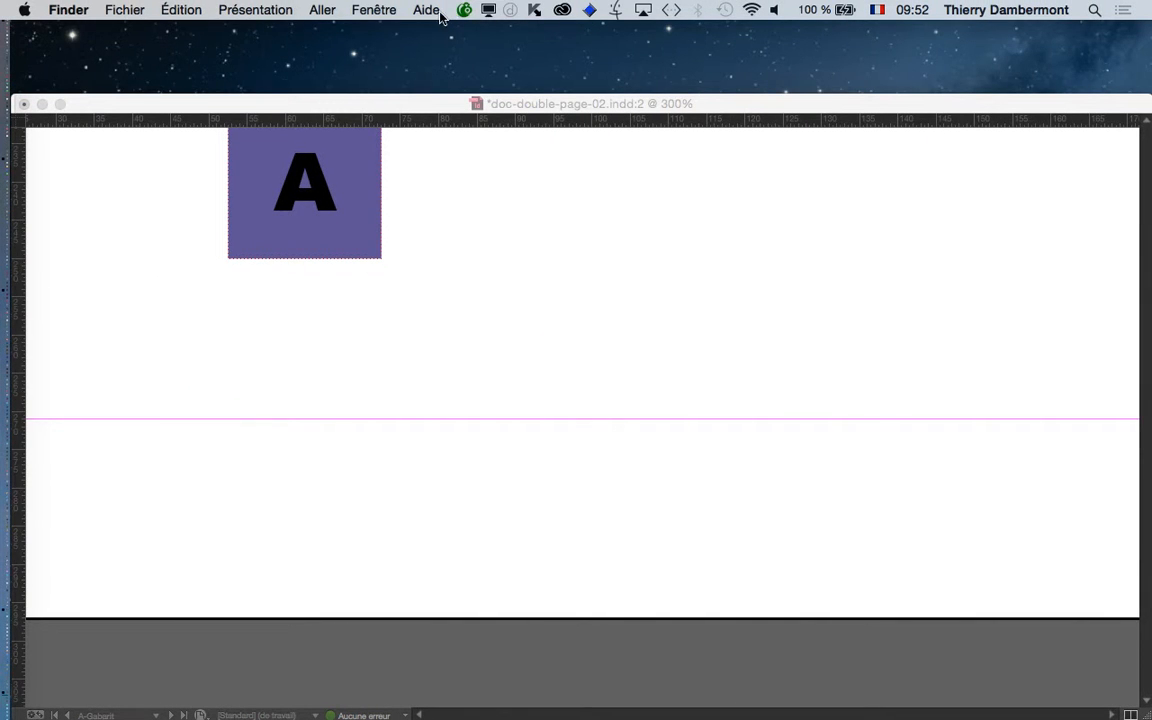
key(super+Tab)
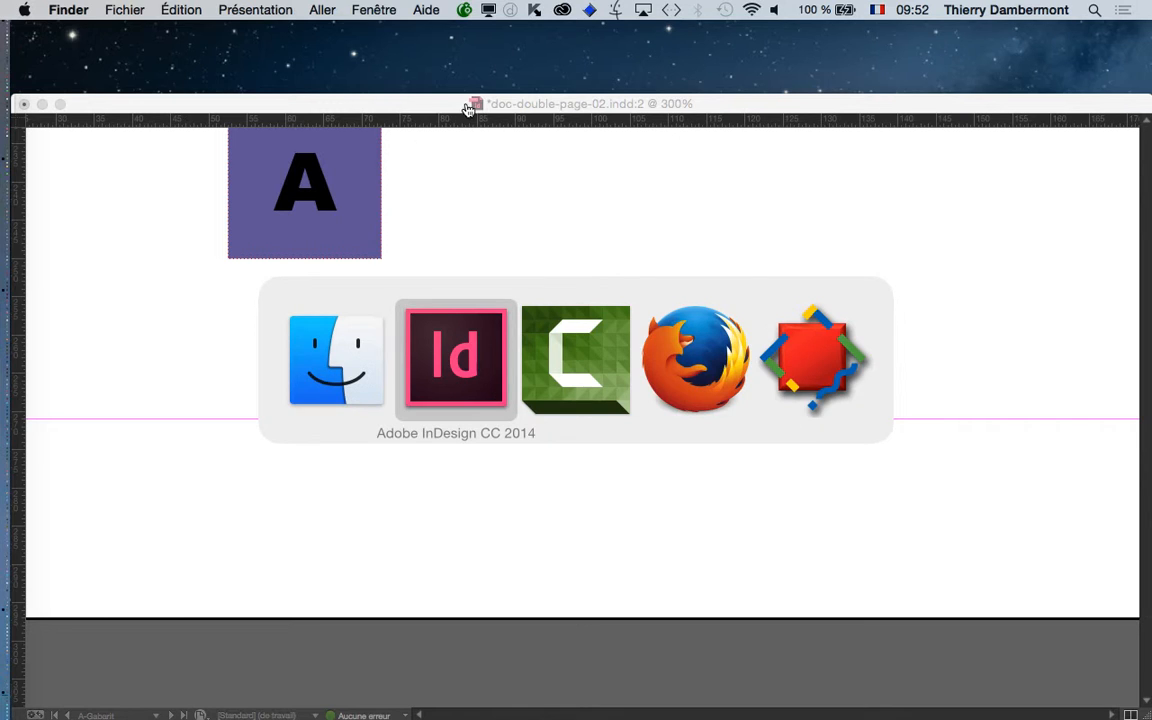
click(530, 9)
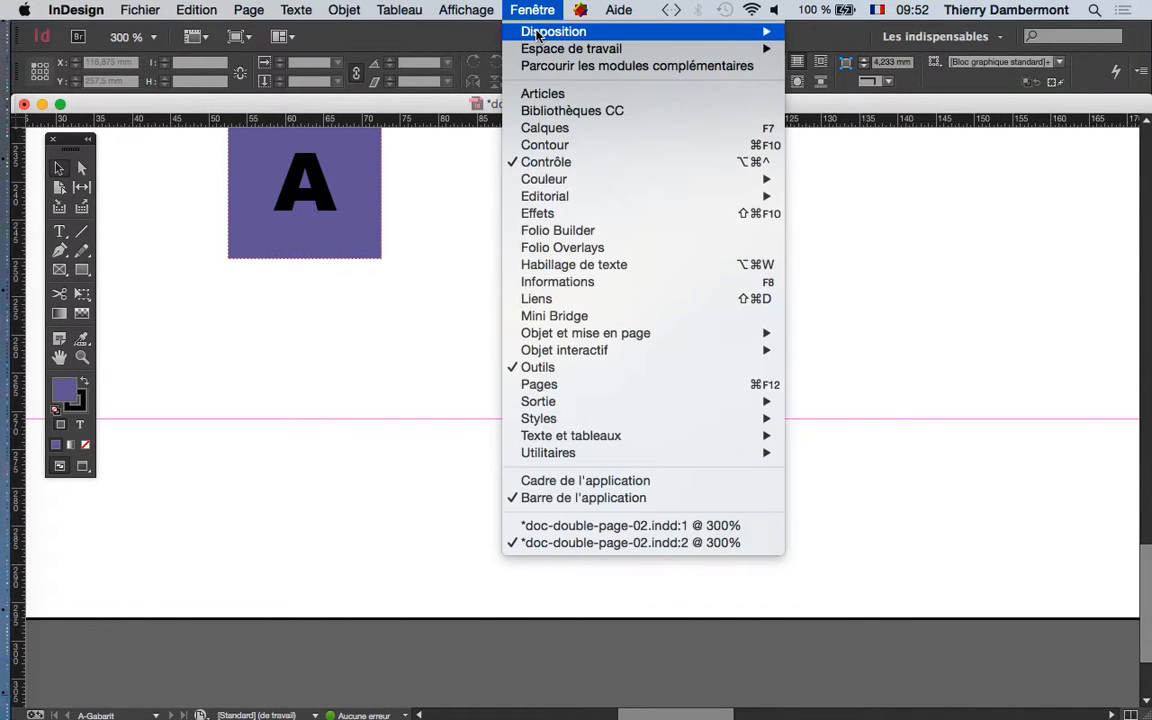
mouse_move(700, 35)
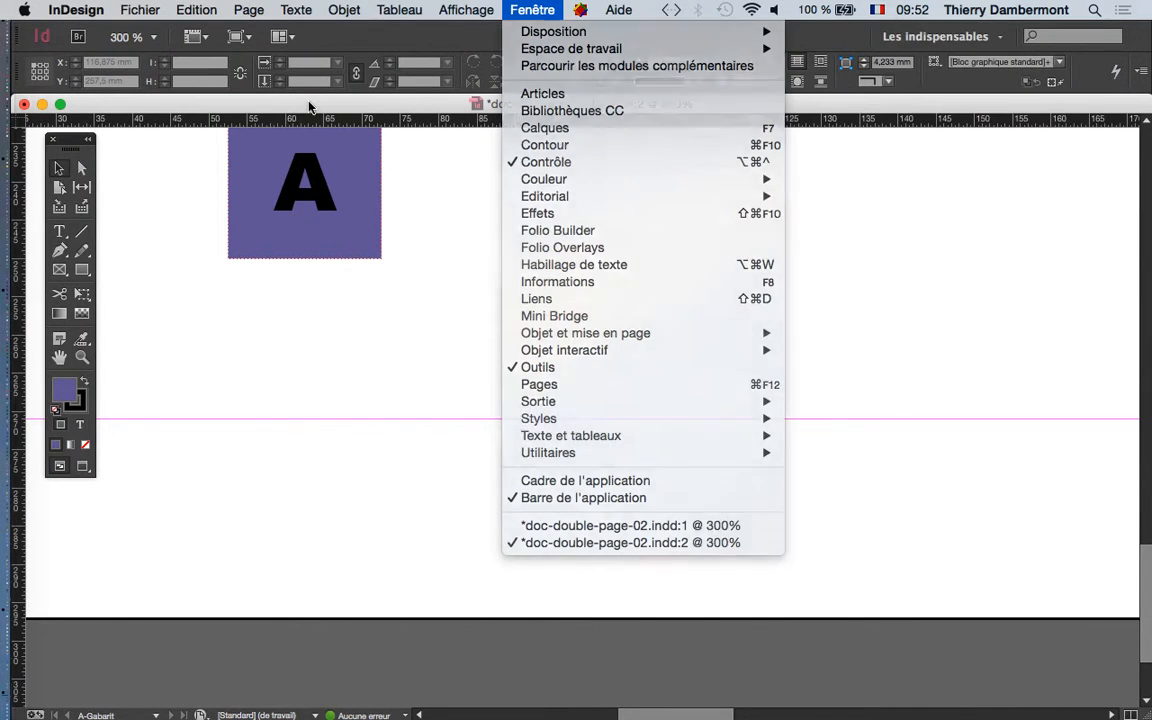
click(532, 268)
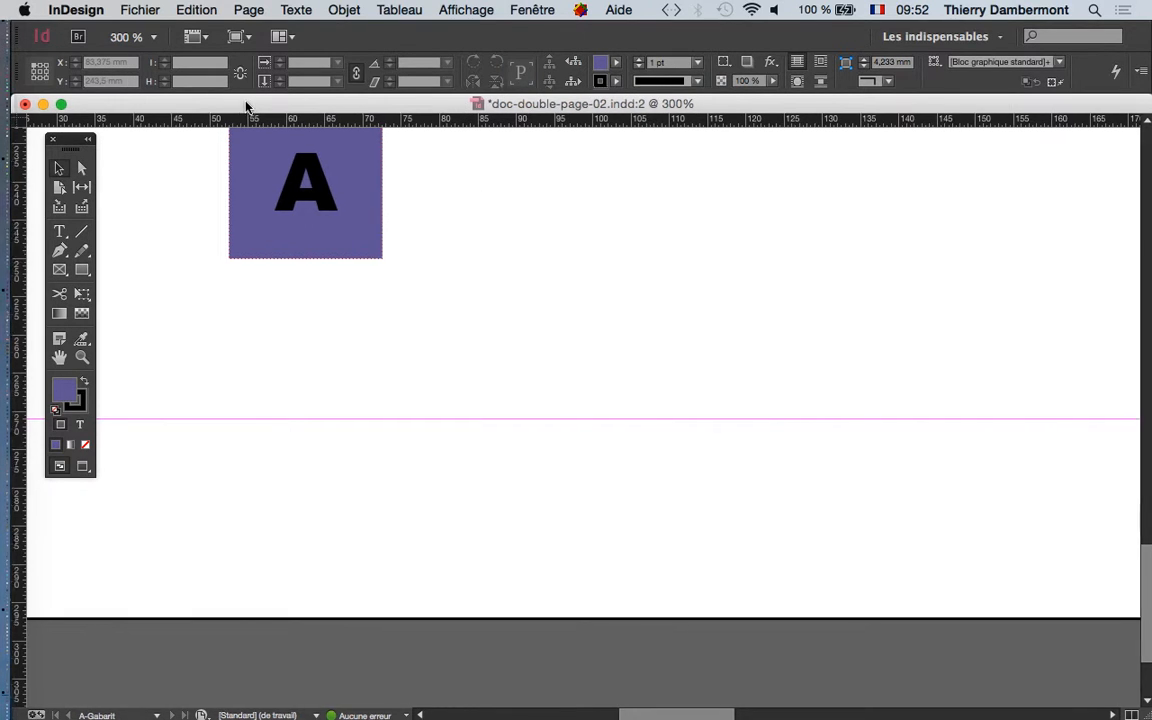
Move the second document window off the first and arrange both windows side by side with the Mosaïque layout
drag(247, 105, 723, 245)
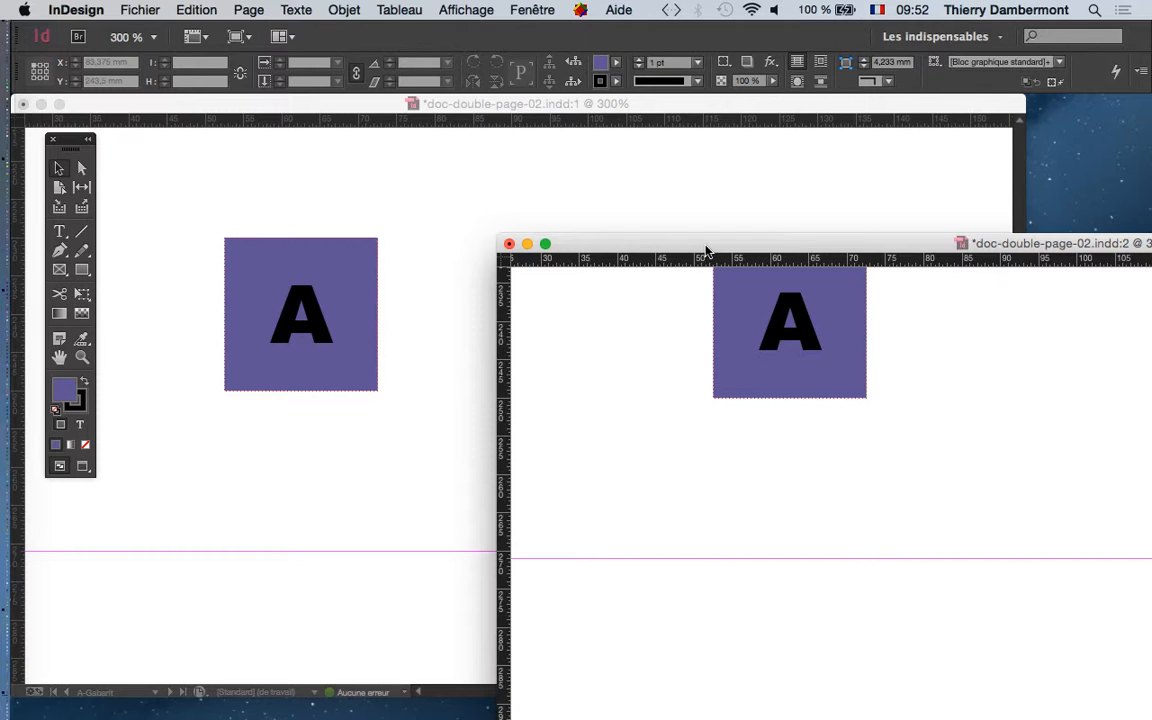
click(530, 10)
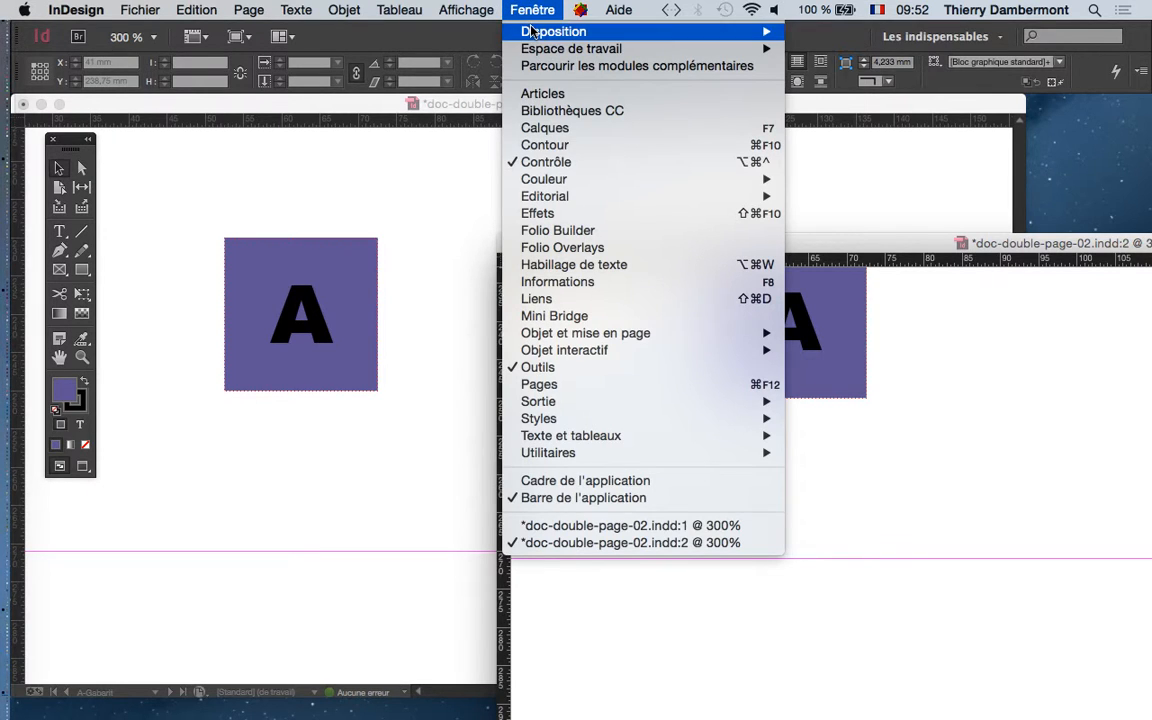
mouse_move(532, 31)
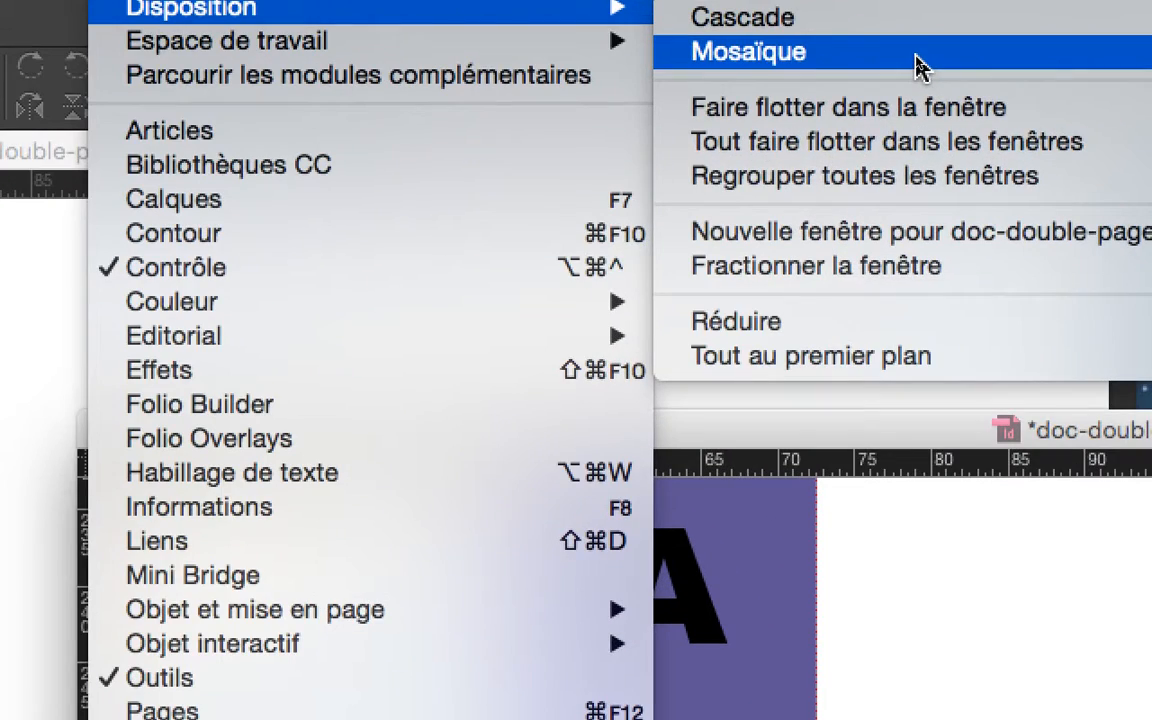
click(918, 67)
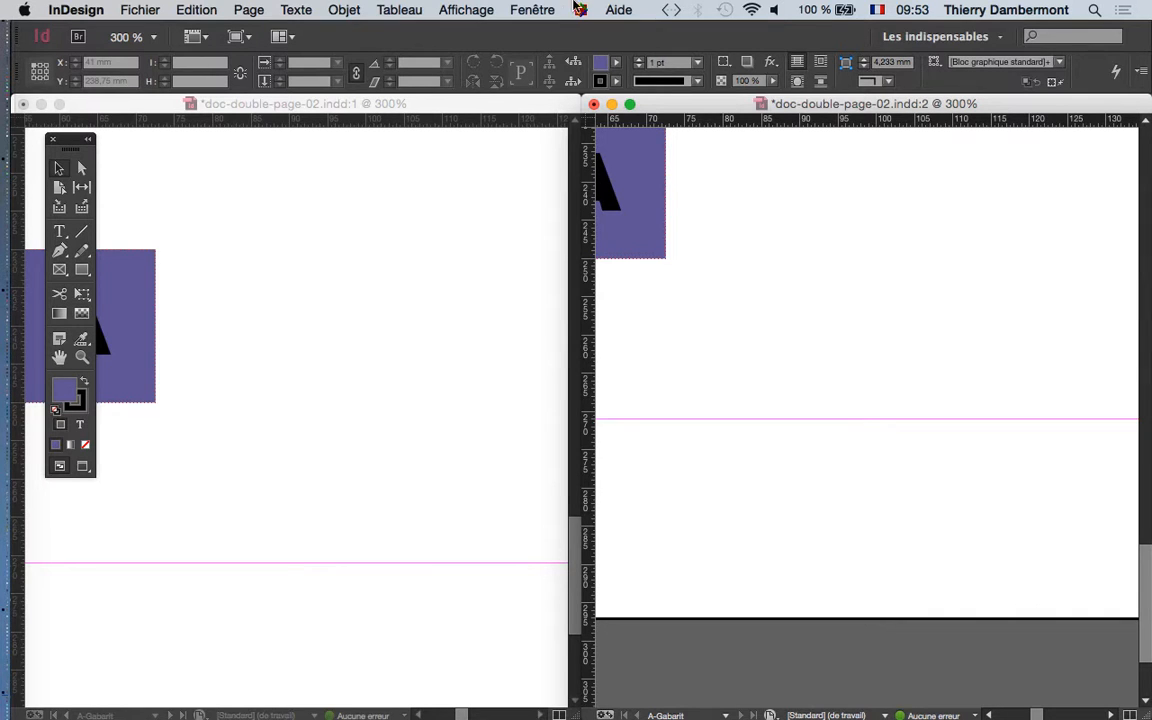
click(520, 9)
mouse_move(560, 38)
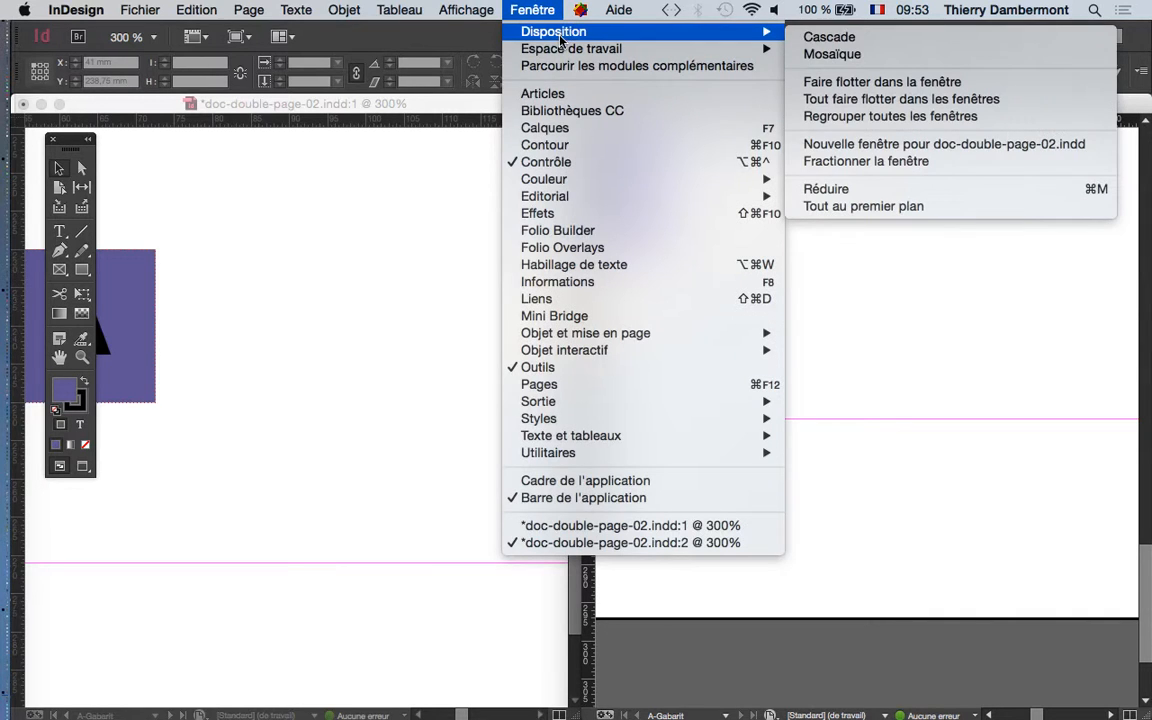
click(830, 54)
click(685, 231)
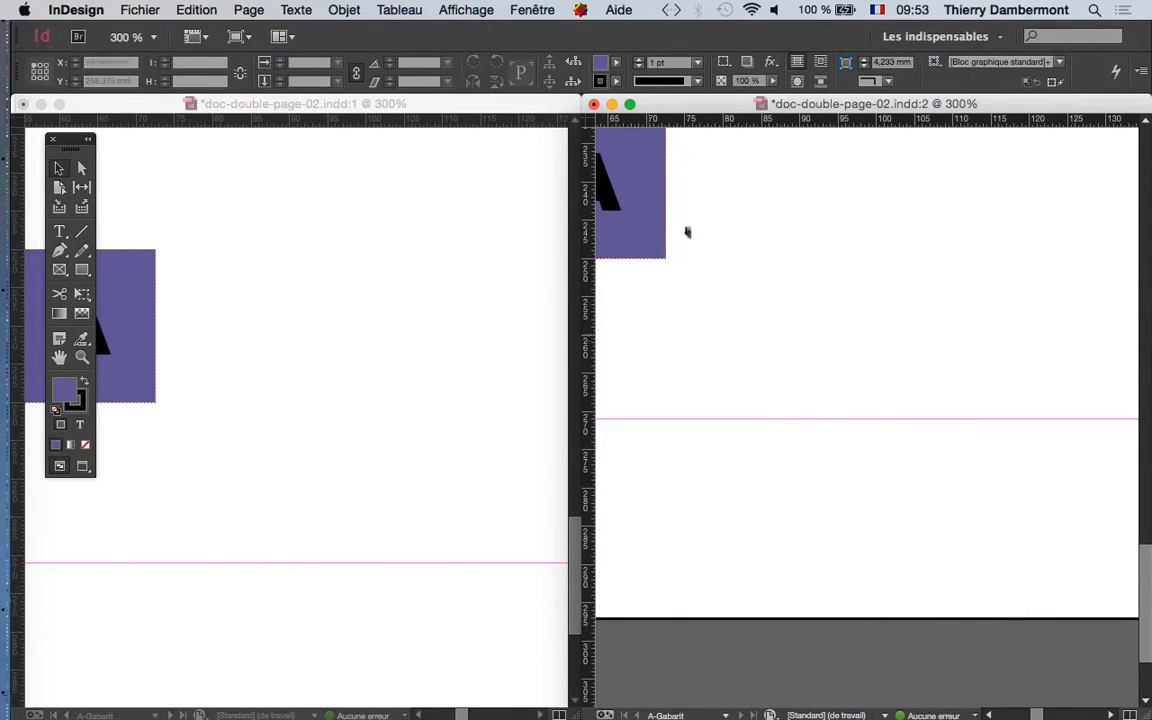
Set the zoom of both tiled document windows to 100%
click(308, 113)
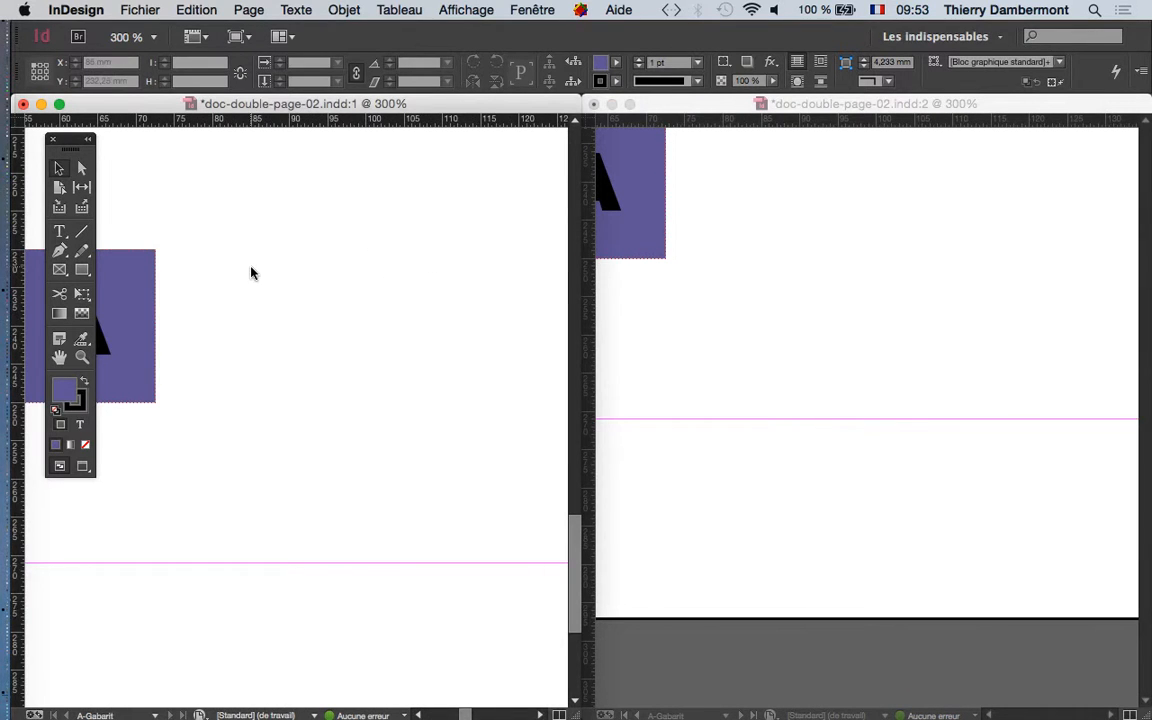
key(super+1)
click(797, 131)
key(super+1)
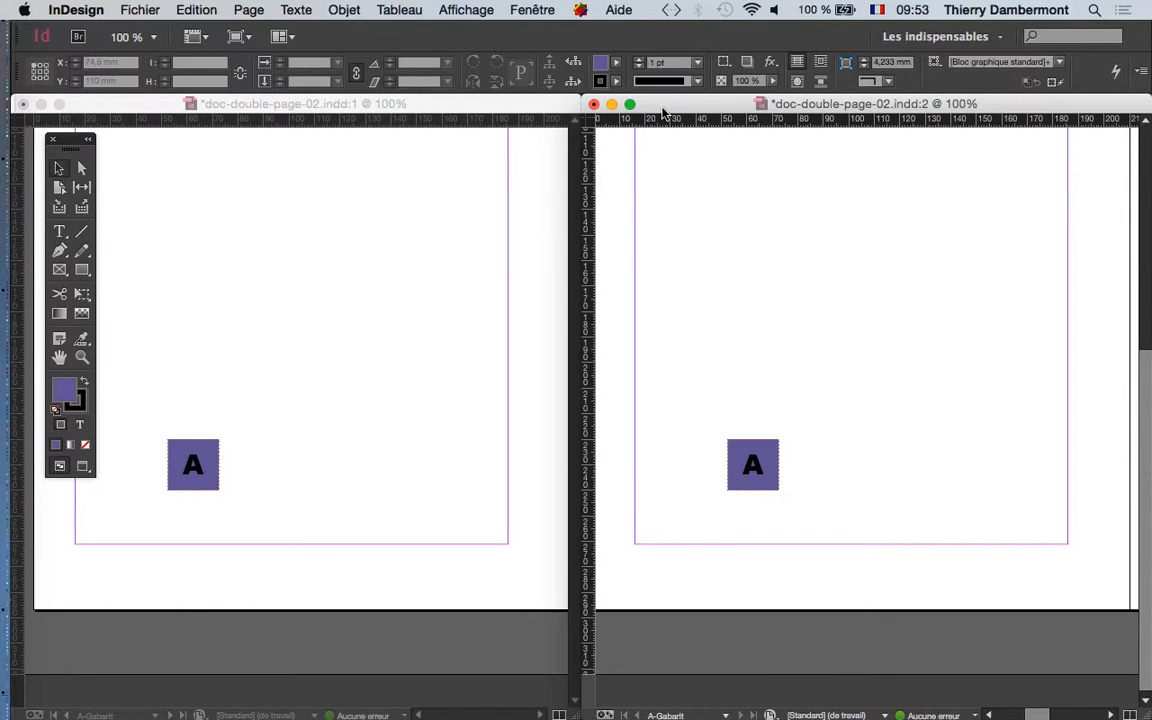
Alternate the active window between doc-double-page-02.indd:1 and doc-double-page-02.indd:2 to compare the two views, finishing on the second
click(440, 104)
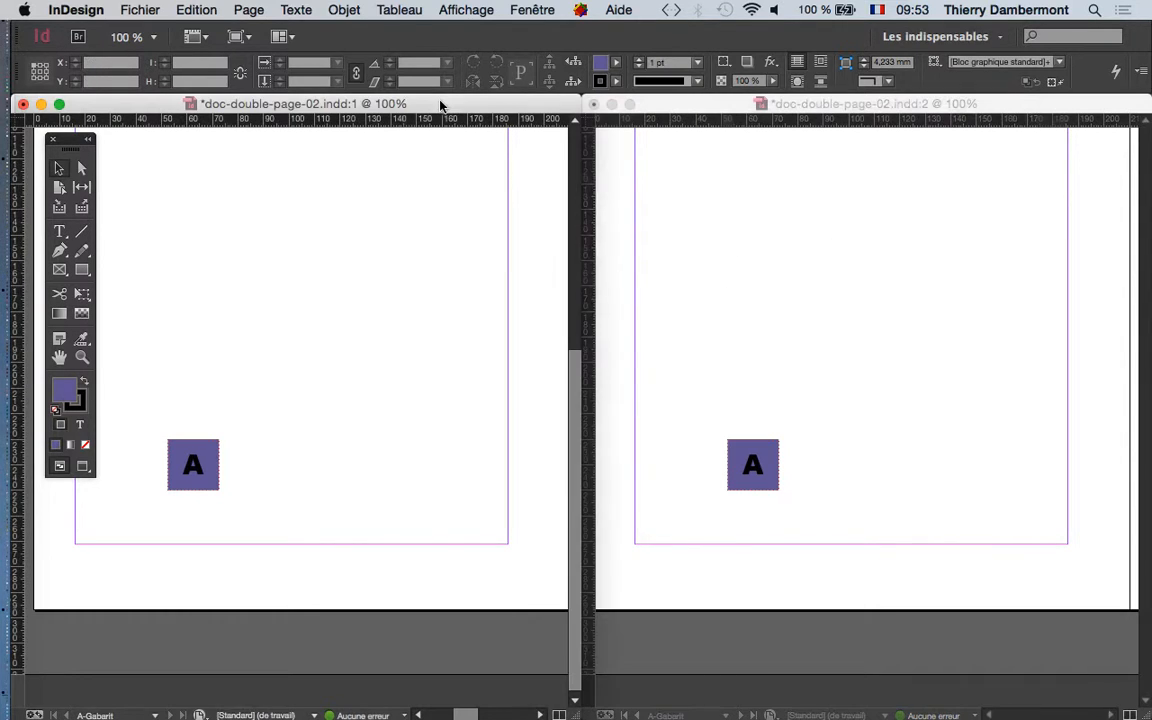
click(645, 103)
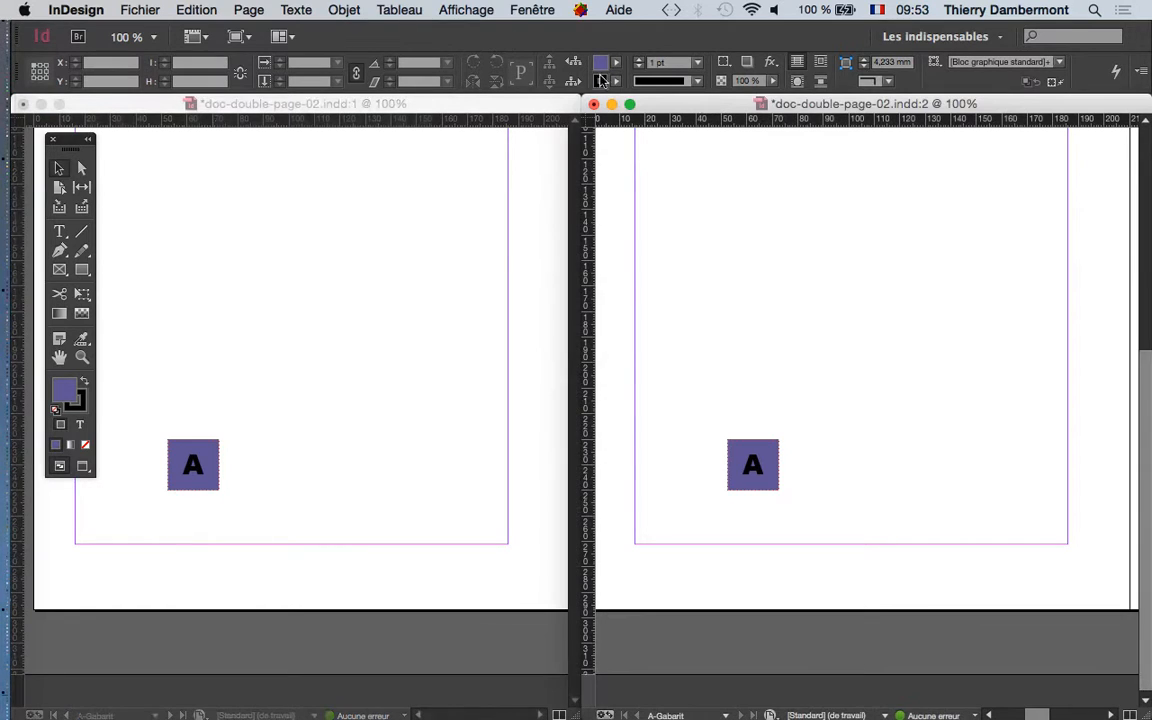
click(533, 9)
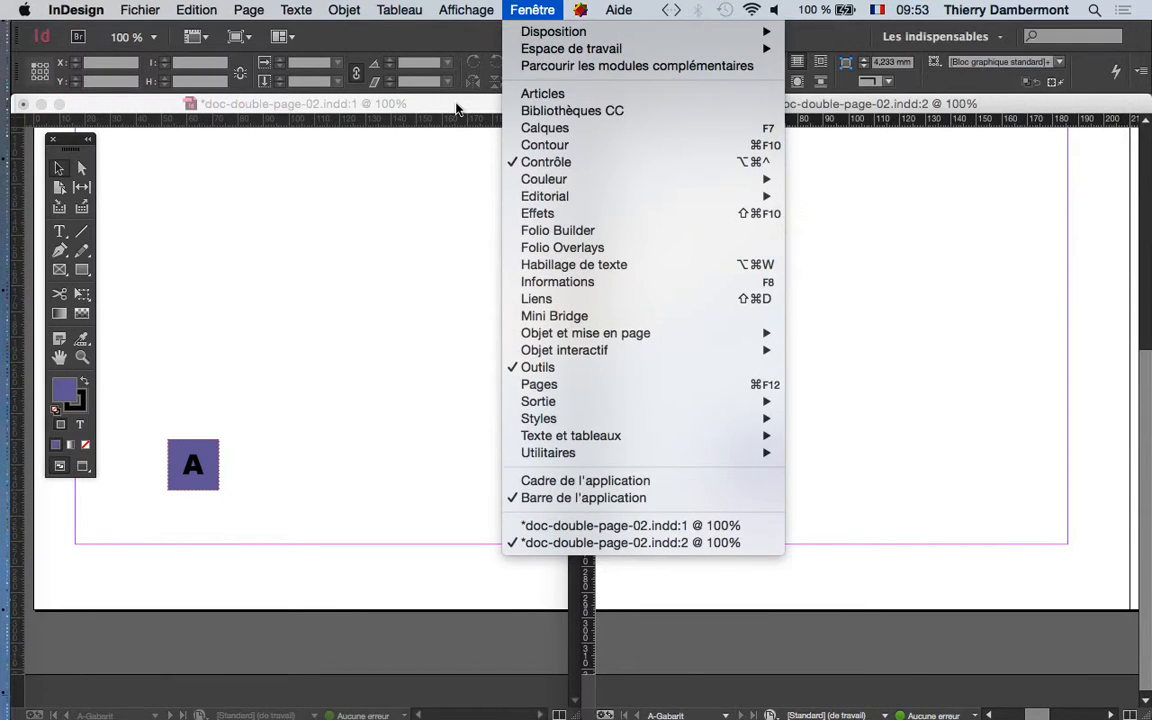
click(456, 108)
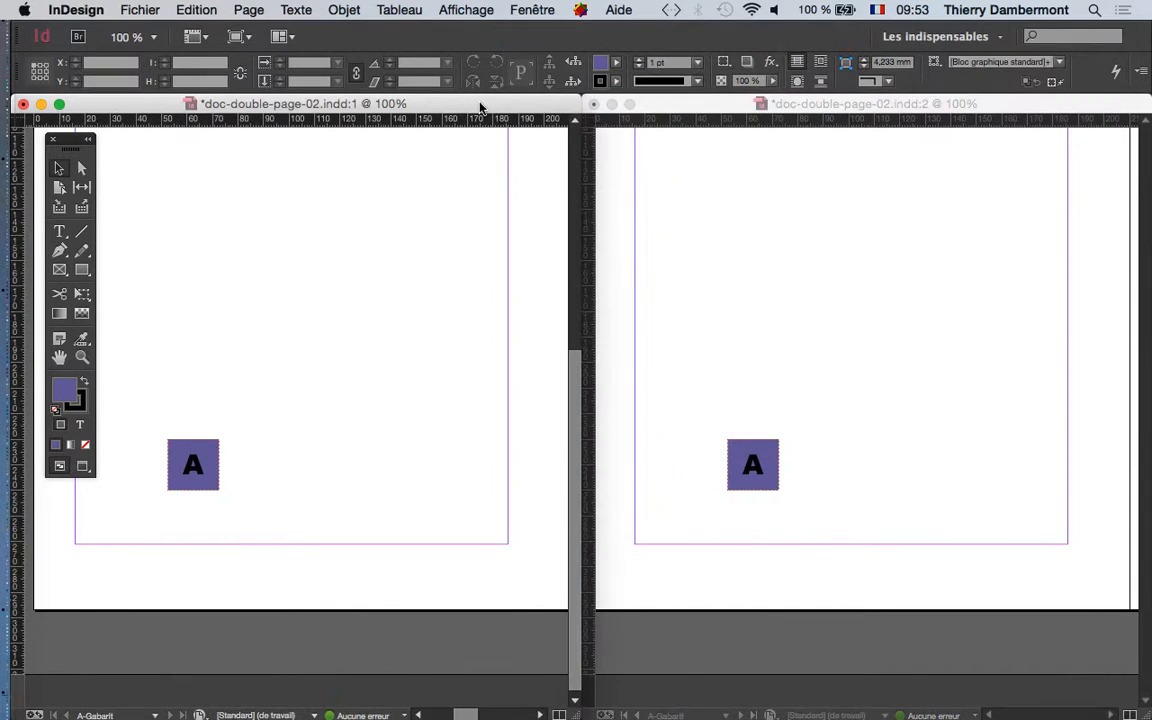
click(848, 108)
click(432, 108)
click(838, 105)
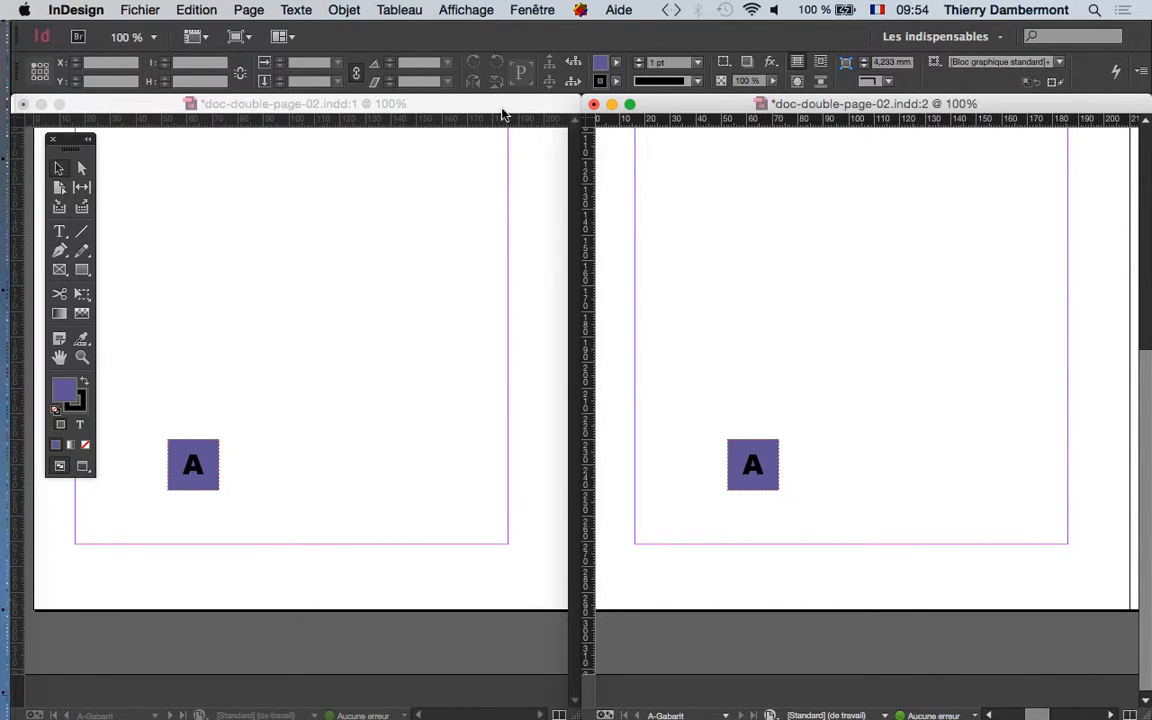
click(503, 112)
click(820, 108)
click(410, 106)
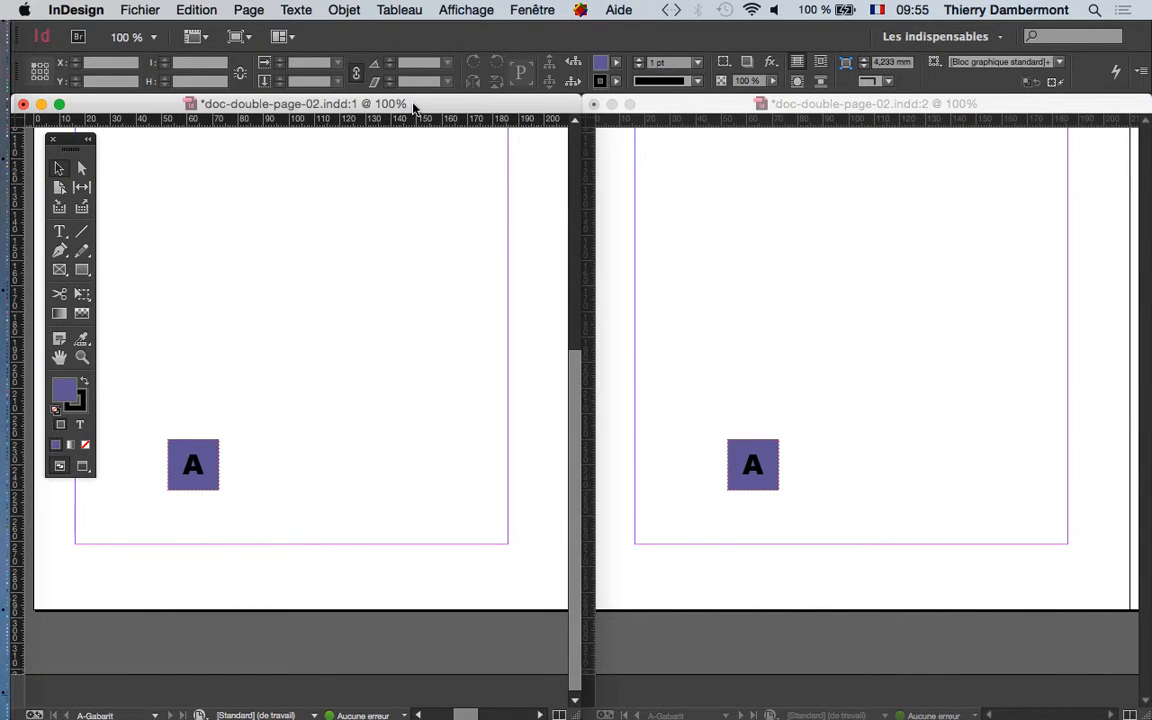
click(697, 112)
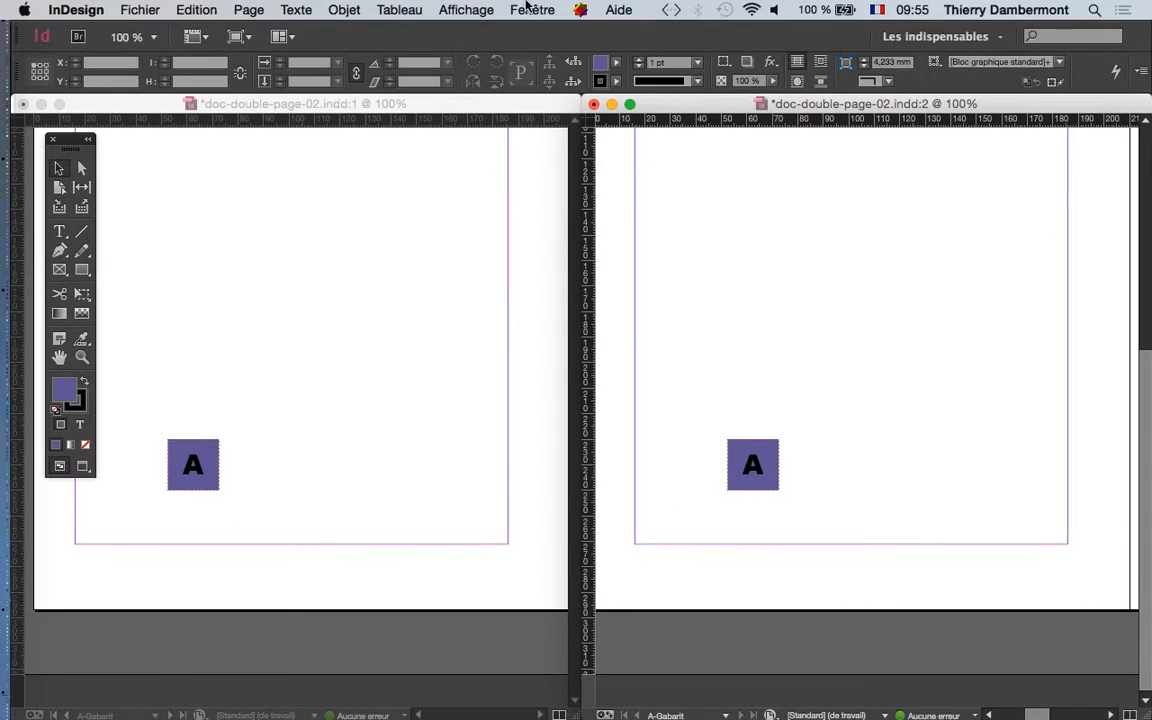
Show the Pages panel over the first window and display page 14, then page 12, in the second window
click(530, 10)
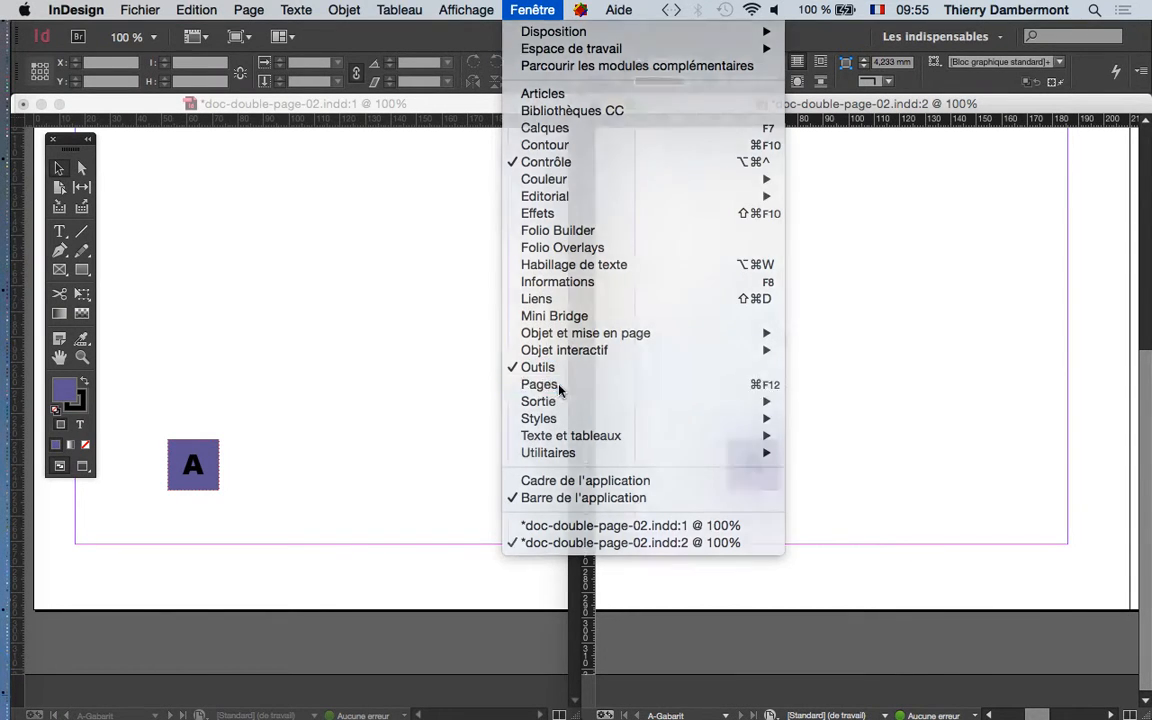
click(540, 384)
drag(898, 116, 380, 52)
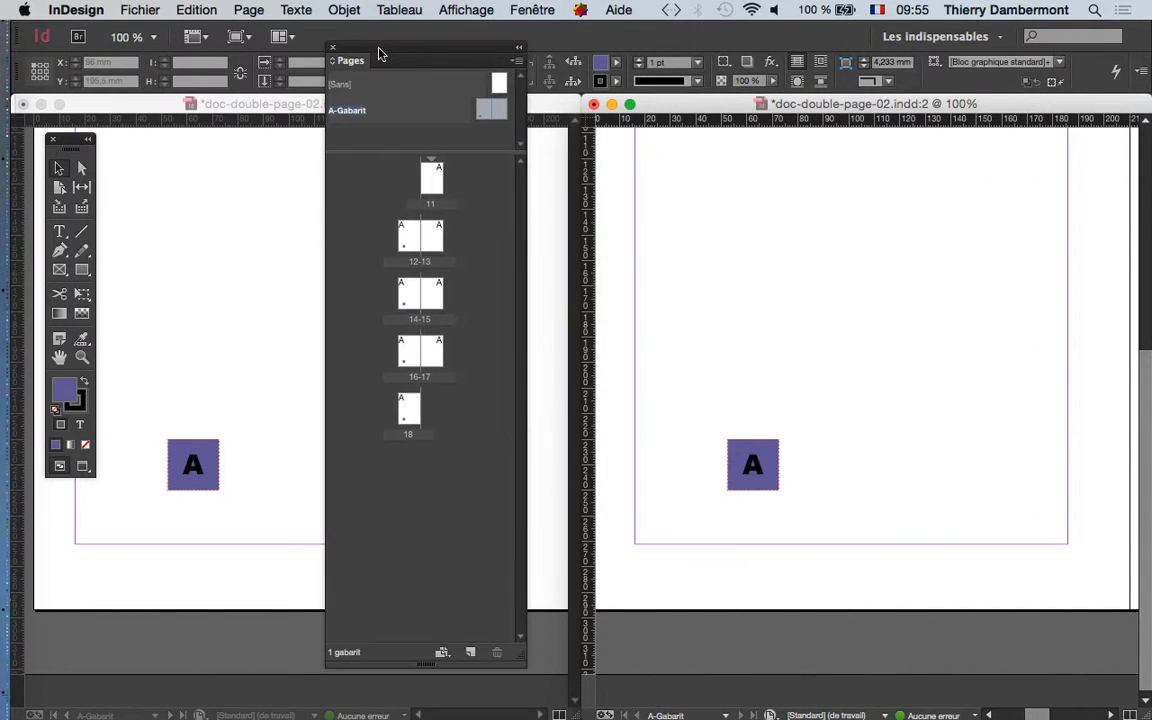
click(412, 247)
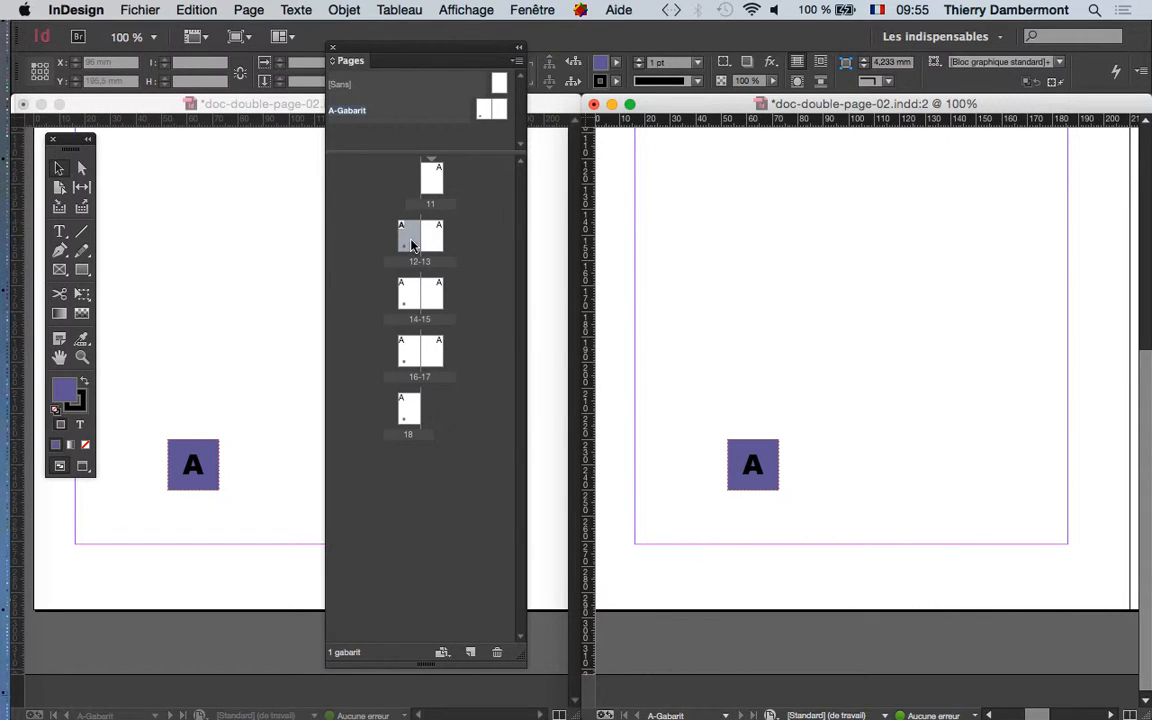
double_click(411, 291)
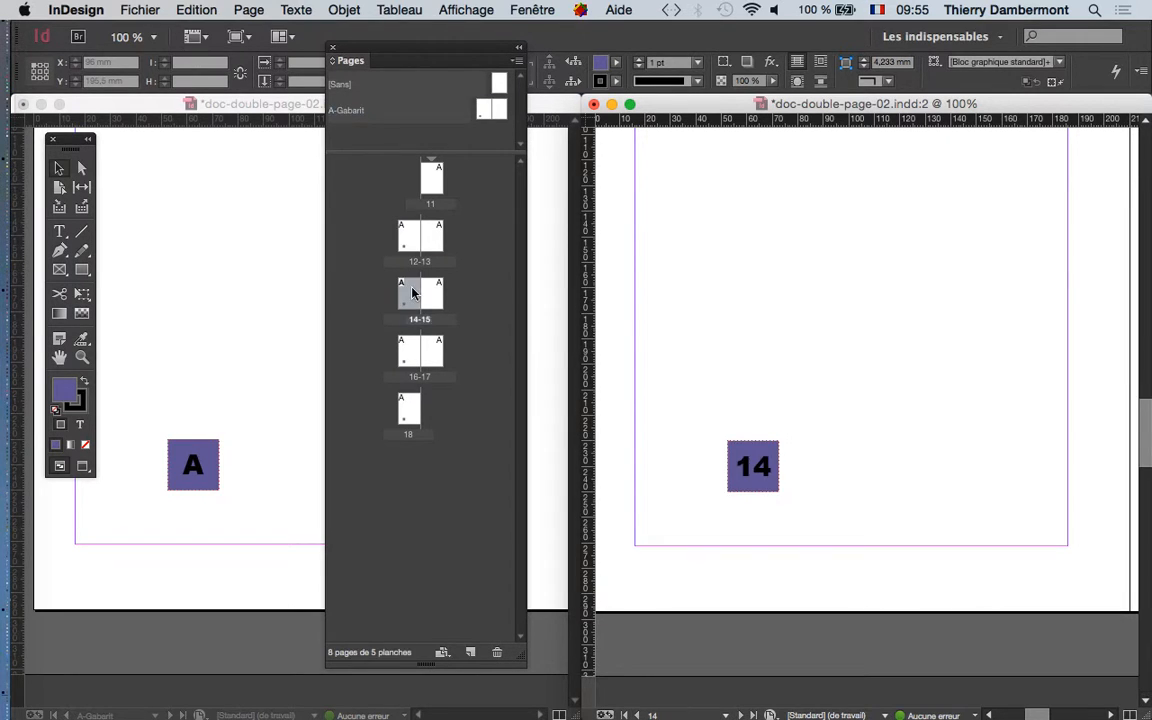
double_click(410, 236)
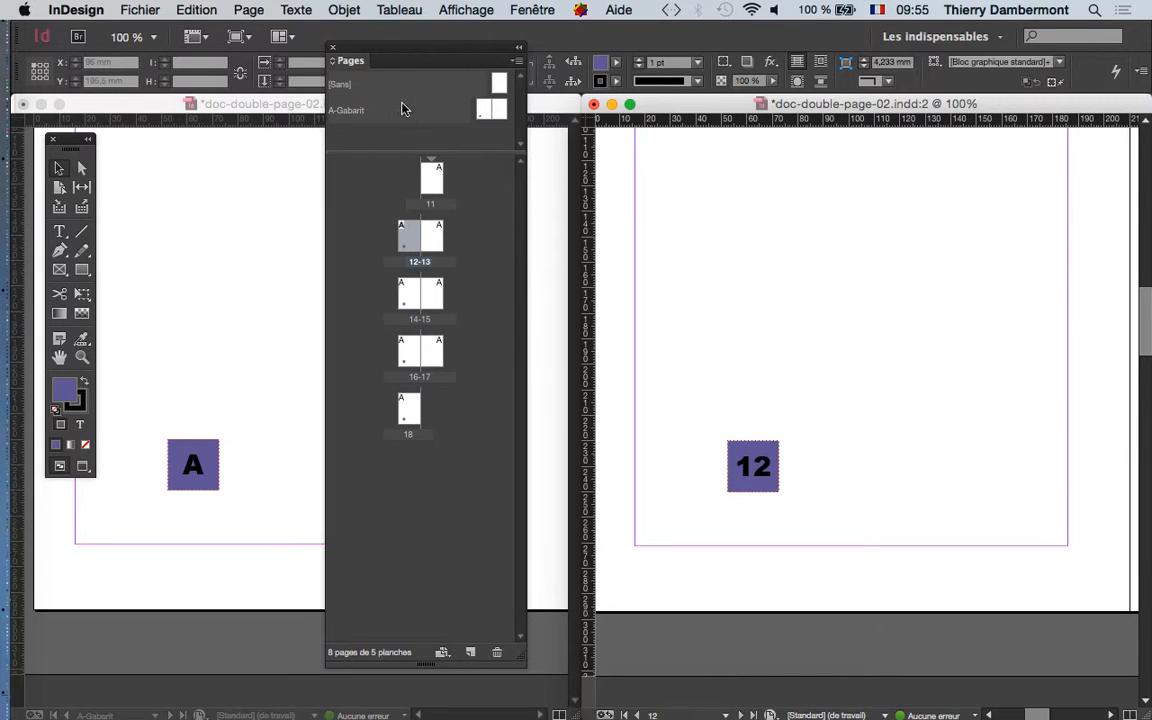
Move the Pages panel clear of the page-number blocks and enlarge the blocks to 300% in both windows
drag(352, 52, 528, 532)
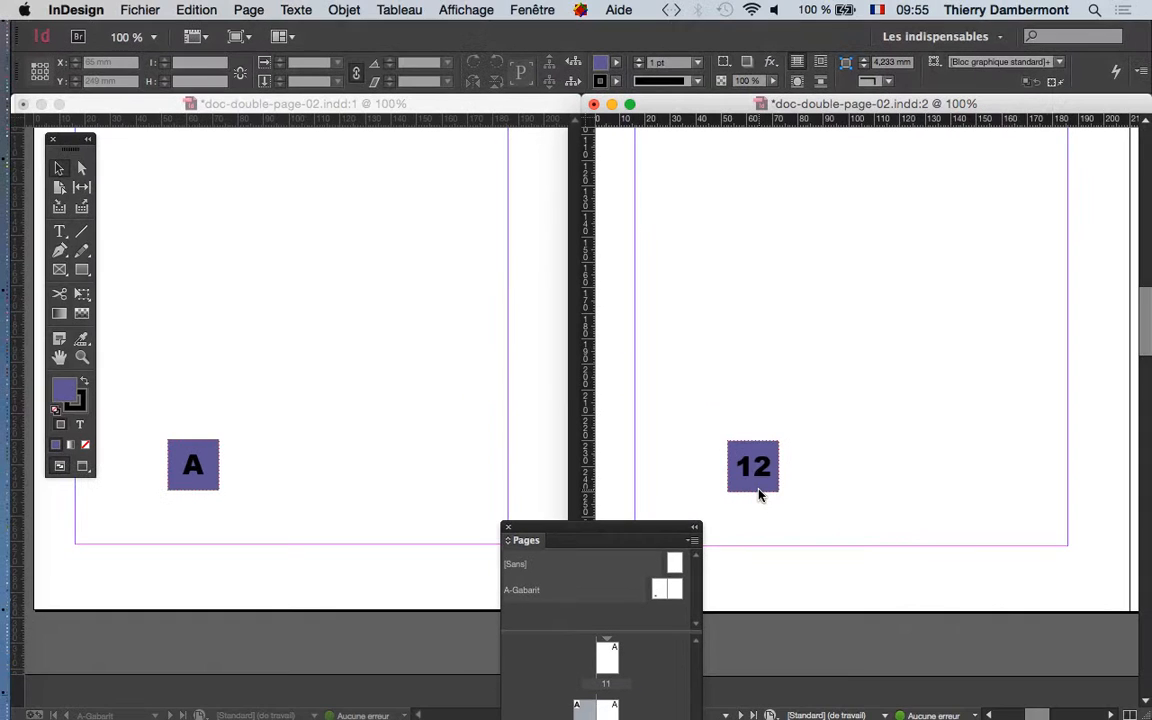
scroll(758, 489, up, 3)
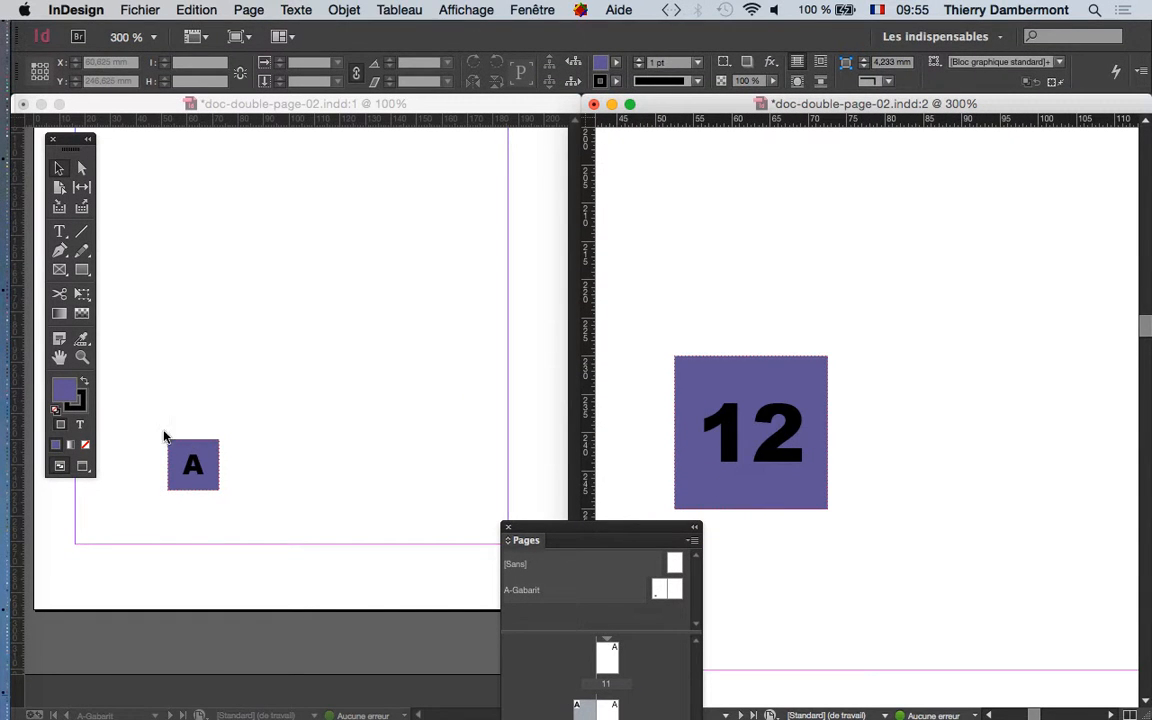
click(240, 106)
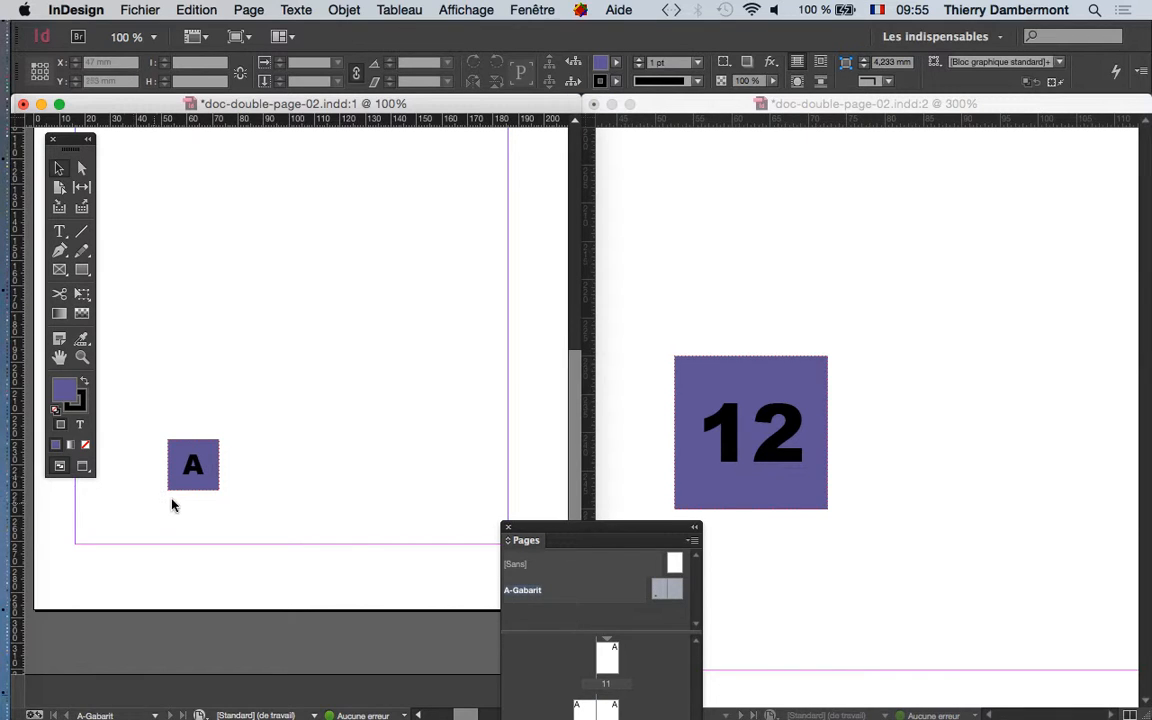
scroll(182, 492, up, 3)
Select the page-number block on master A-Gabarit and place the Character panel beside it
click(184, 474)
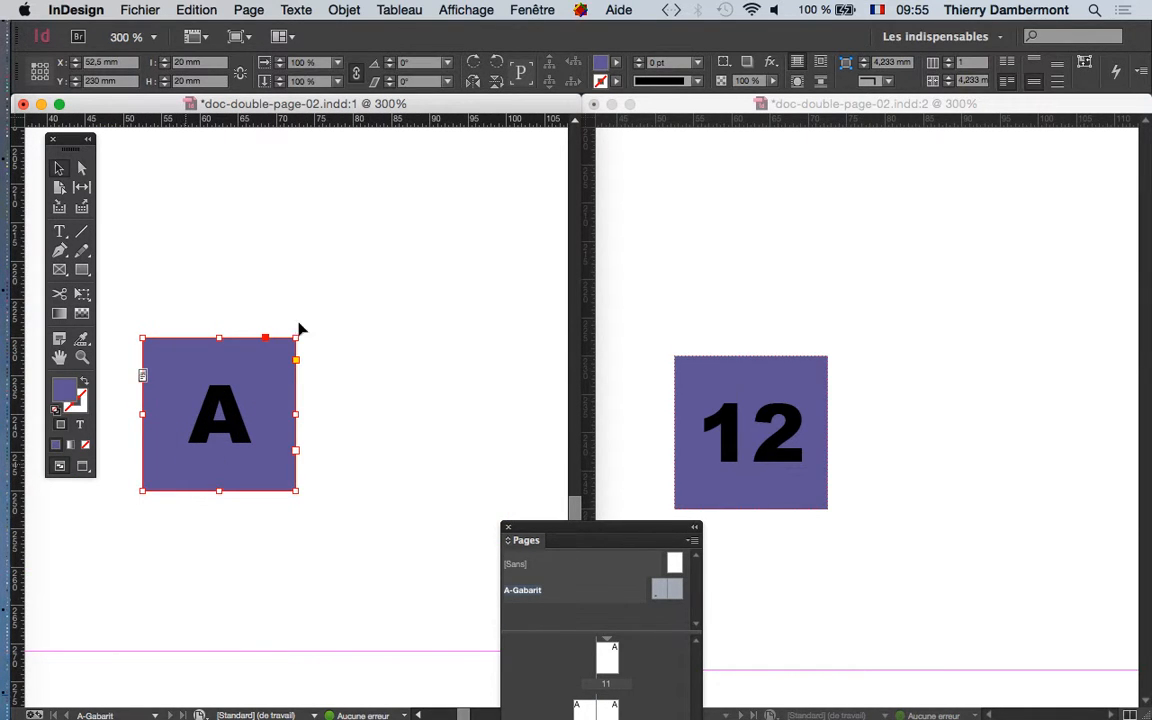
click(296, 10)
click(318, 92)
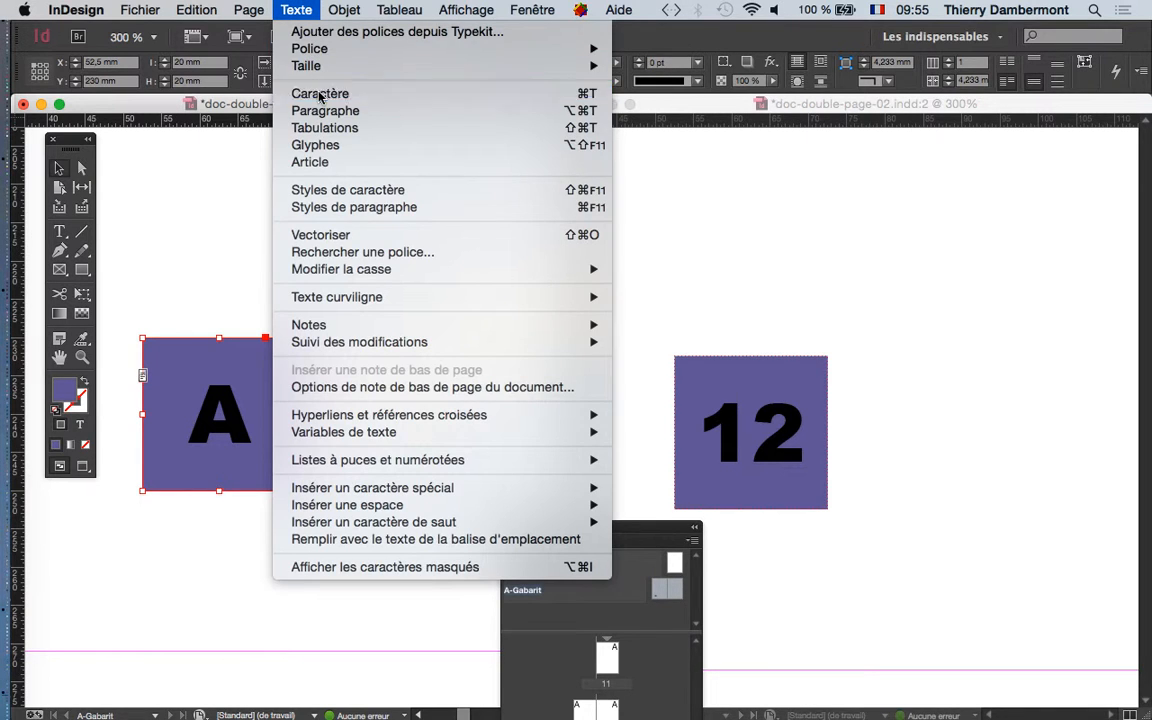
drag(410, 145, 390, 244)
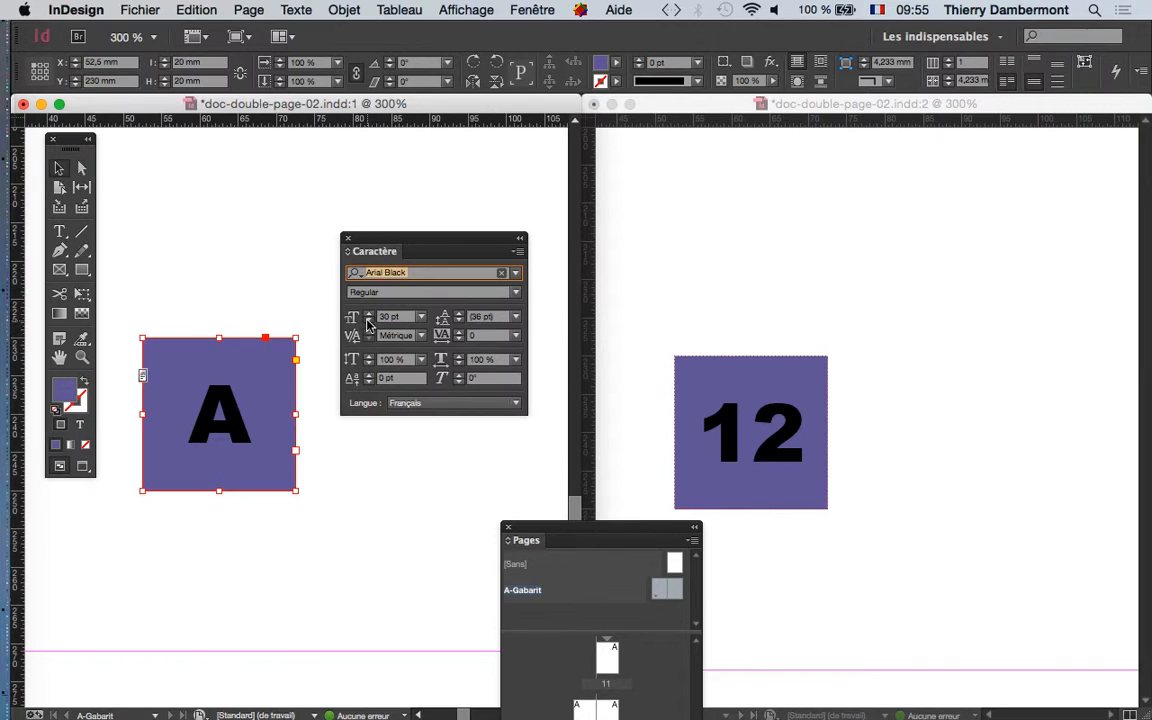
Reduce the master page number's font size to 23 pt
click(368, 321)
click(368, 321)
click(368, 321)
click(368, 321)
click(368, 321)
click(368, 321)
click(368, 321)
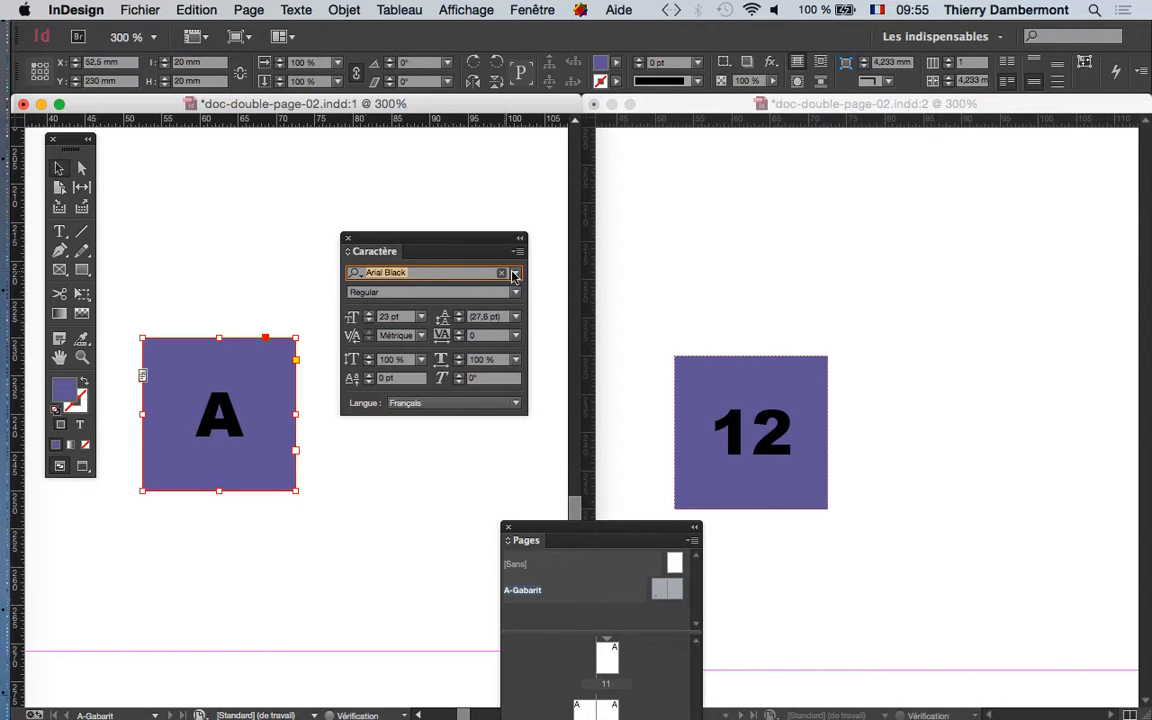
Increase the master page number's font size to 30 pt
click(368, 314)
click(368, 314)
click(368, 314)
click(368, 314)
click(368, 314)
click(368, 314)
click(368, 314)
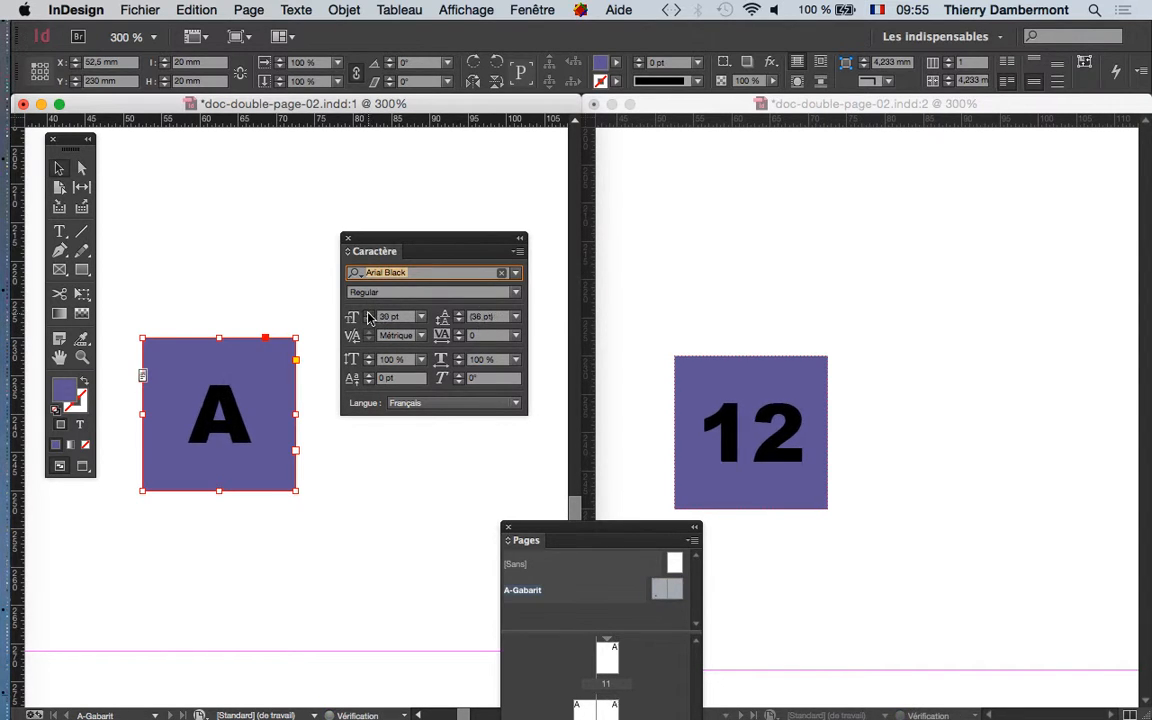
Browse the font list and set the master page number's font to Chaparral Pro
click(515, 272)
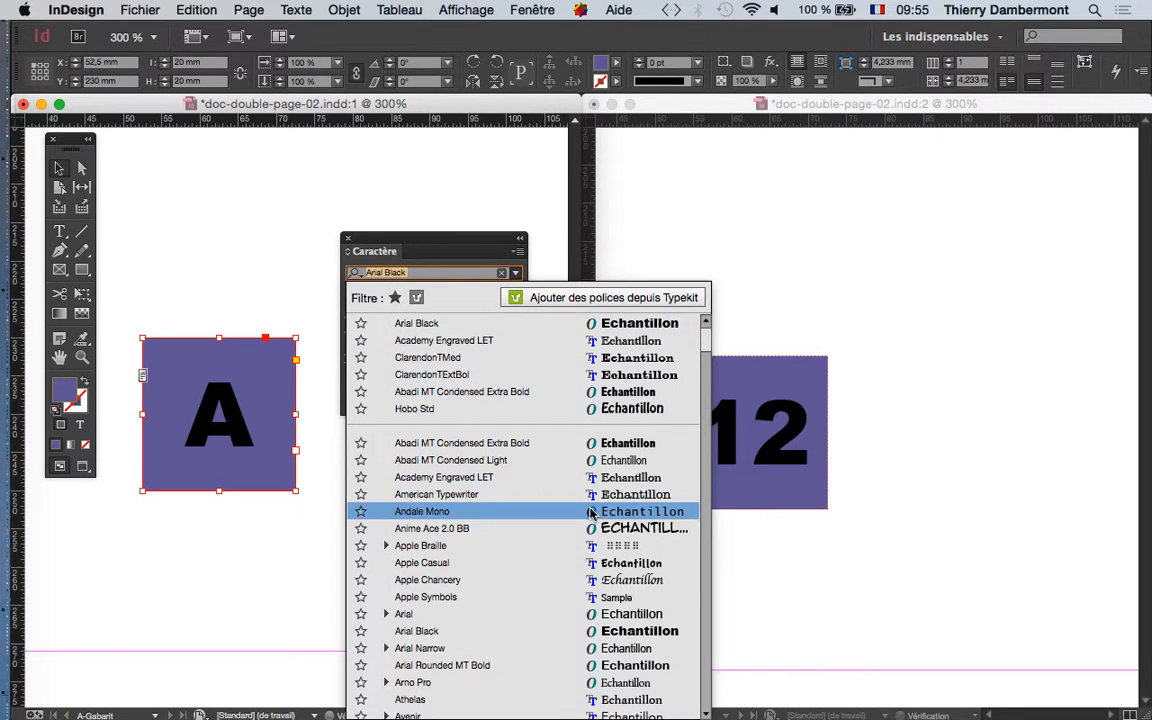
scroll(591, 512, down, 4)
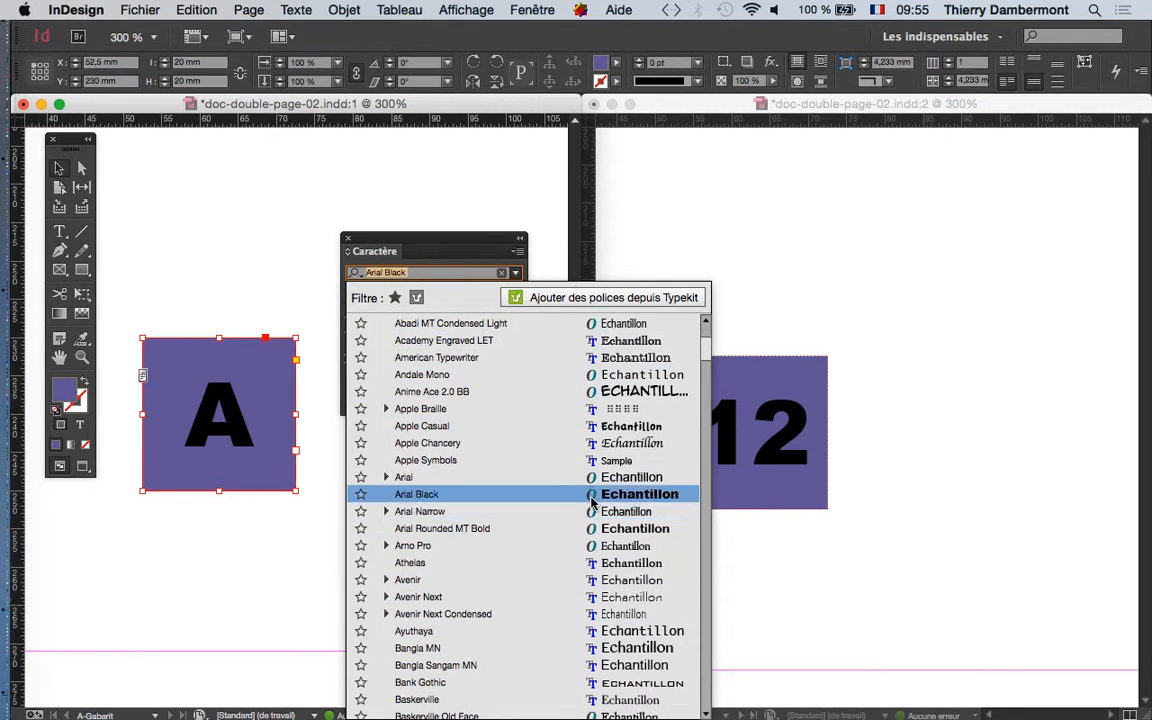
click(591, 497)
click(516, 273)
scroll(538, 480, down, 8)
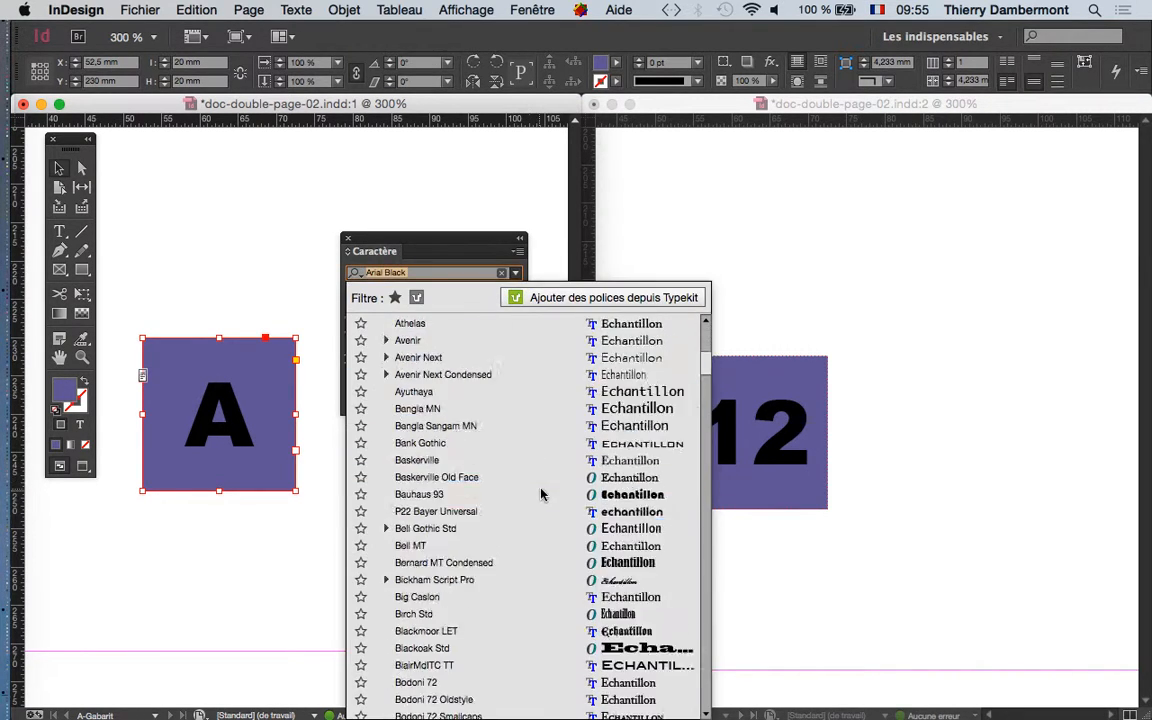
scroll(540, 494, down, 10)
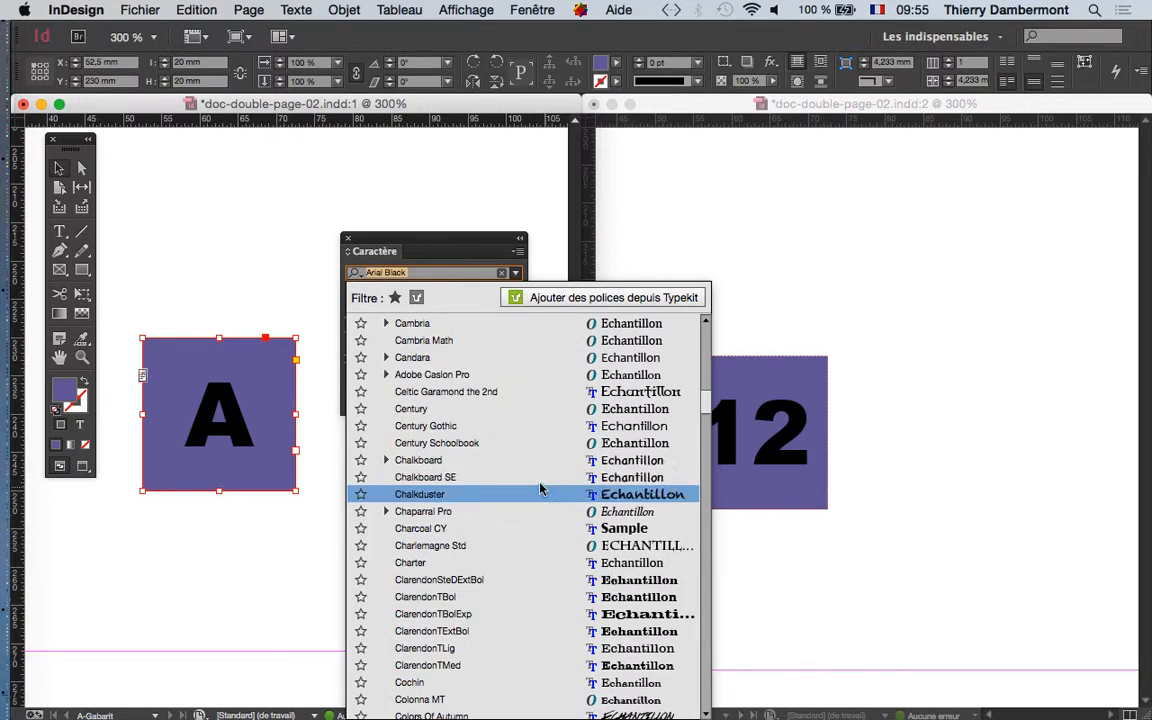
click(605, 511)
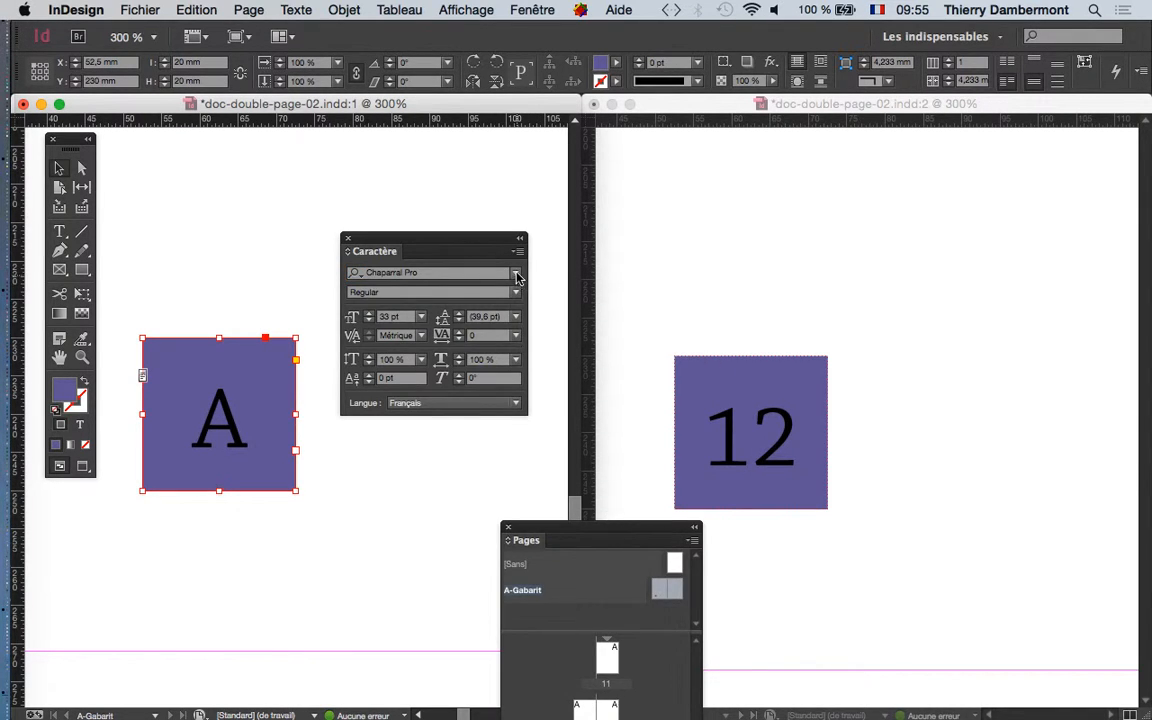
Change the master page number's font to Cooper Std Black
click(516, 273)
scroll(542, 505, down, 15)
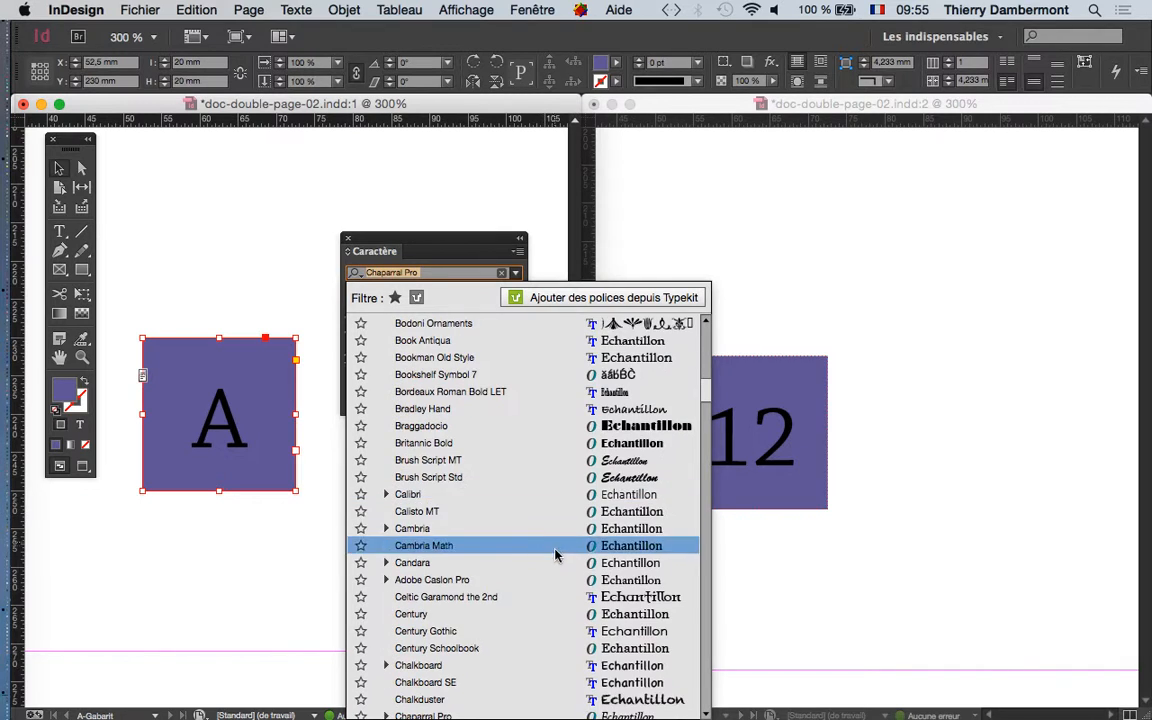
scroll(556, 555, down, 9)
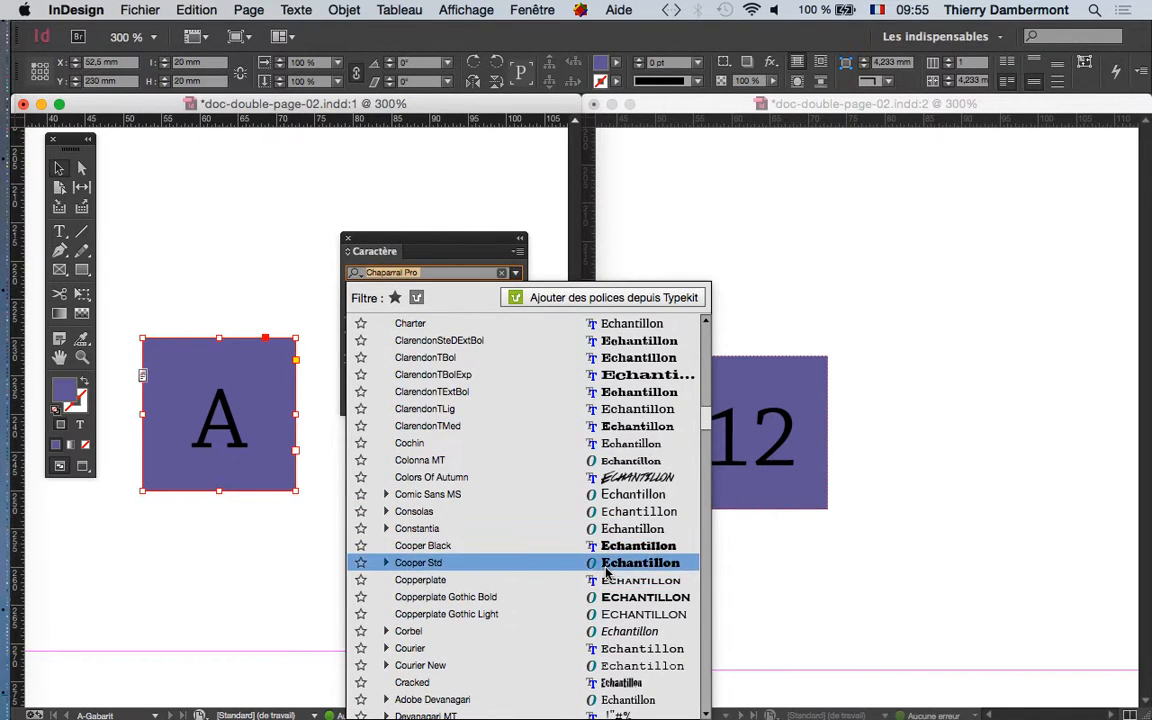
click(605, 566)
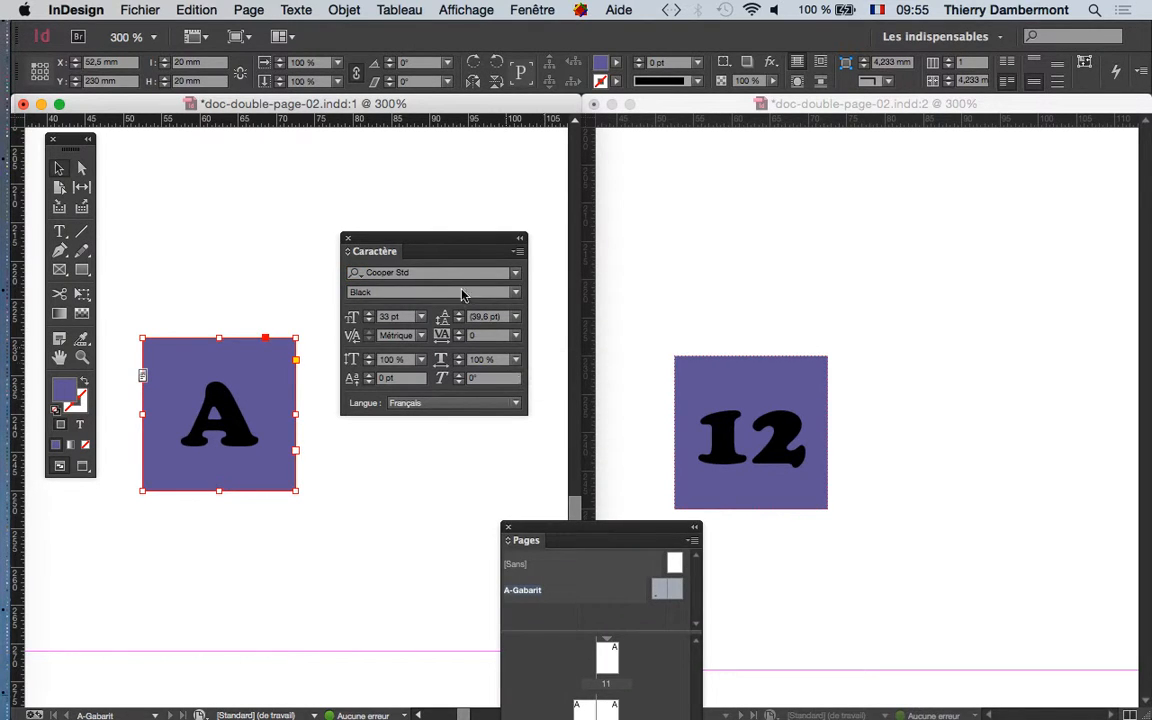
Move the Character panel over the page 12 window and set the master page number's font to DIN Alternate Bold
click(516, 273)
scroll(571, 509, up, 15)
scroll(563, 511, down, 8)
scroll(563, 511, down, 10)
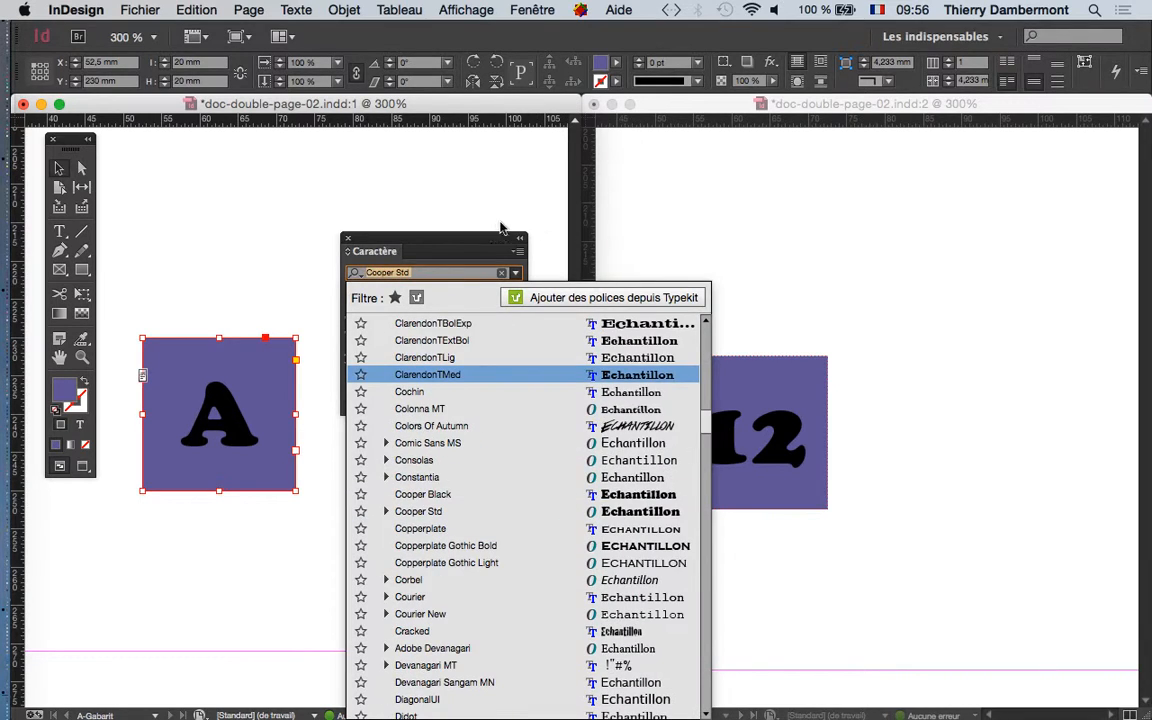
drag(468, 238, 740, 103)
click(787, 135)
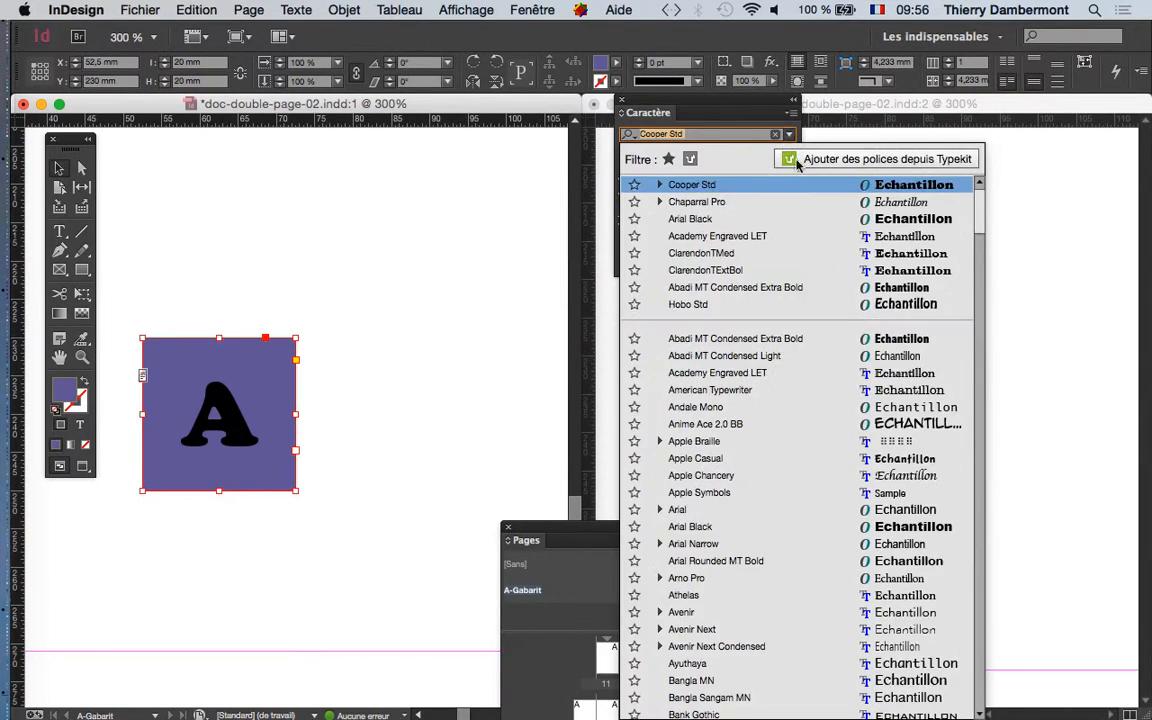
scroll(800, 424, down, 12)
scroll(836, 427, down, 6)
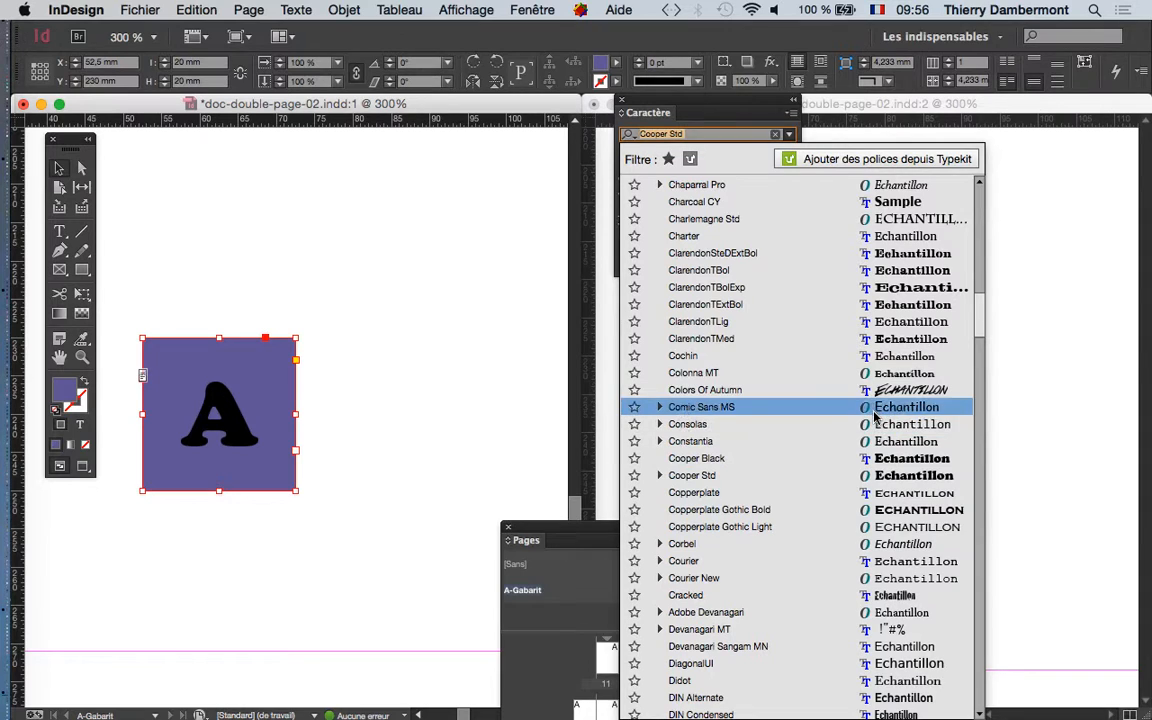
scroll(876, 430, down, 3)
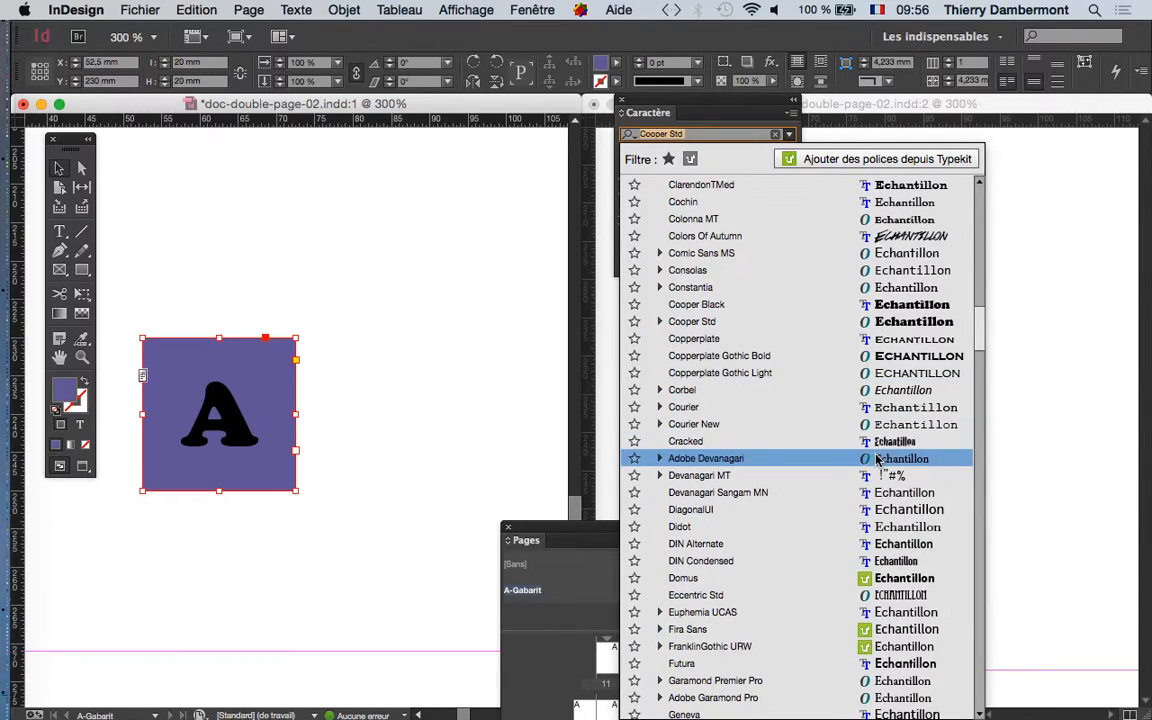
scroll(880, 470, down, 5)
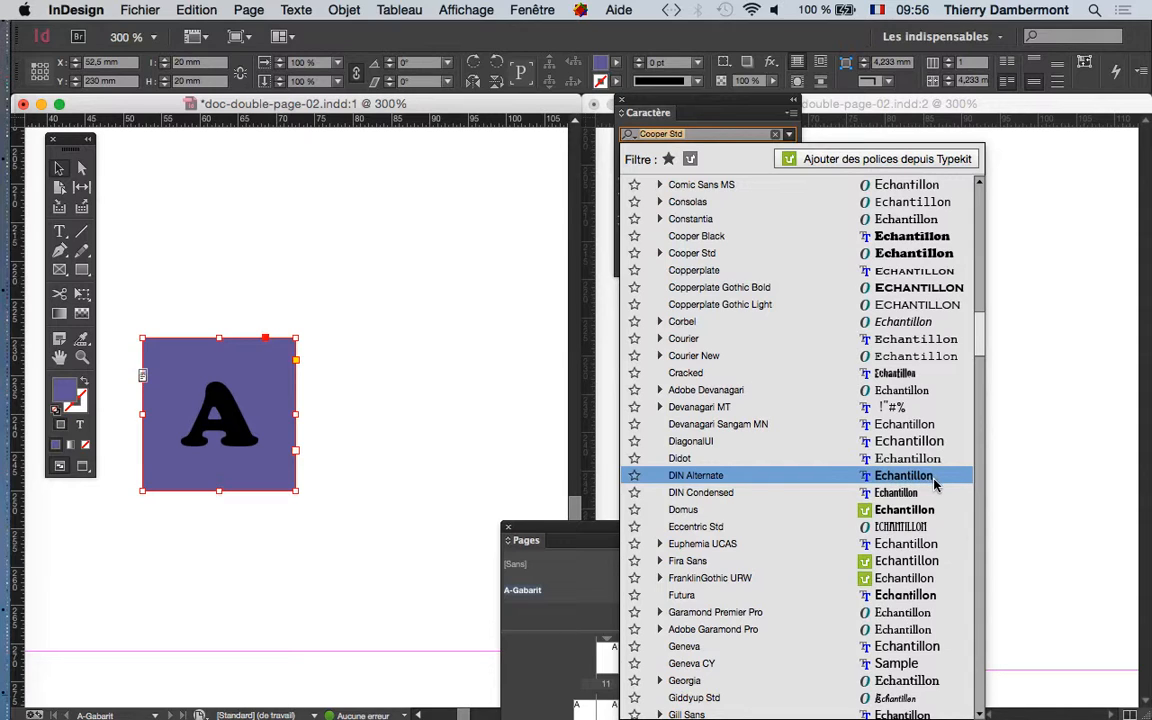
click(935, 484)
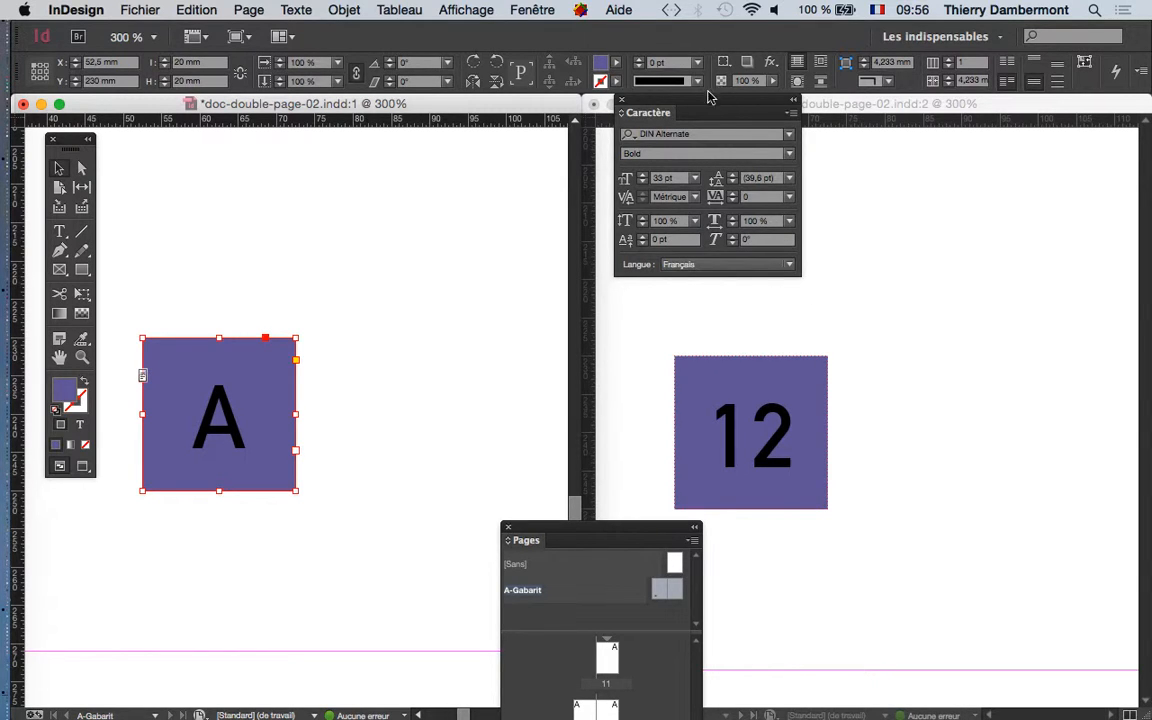
Move the Character panel back beside the page-number block on master A-Gabarit, clear of the page 12 block
drag(706, 112, 450, 256)
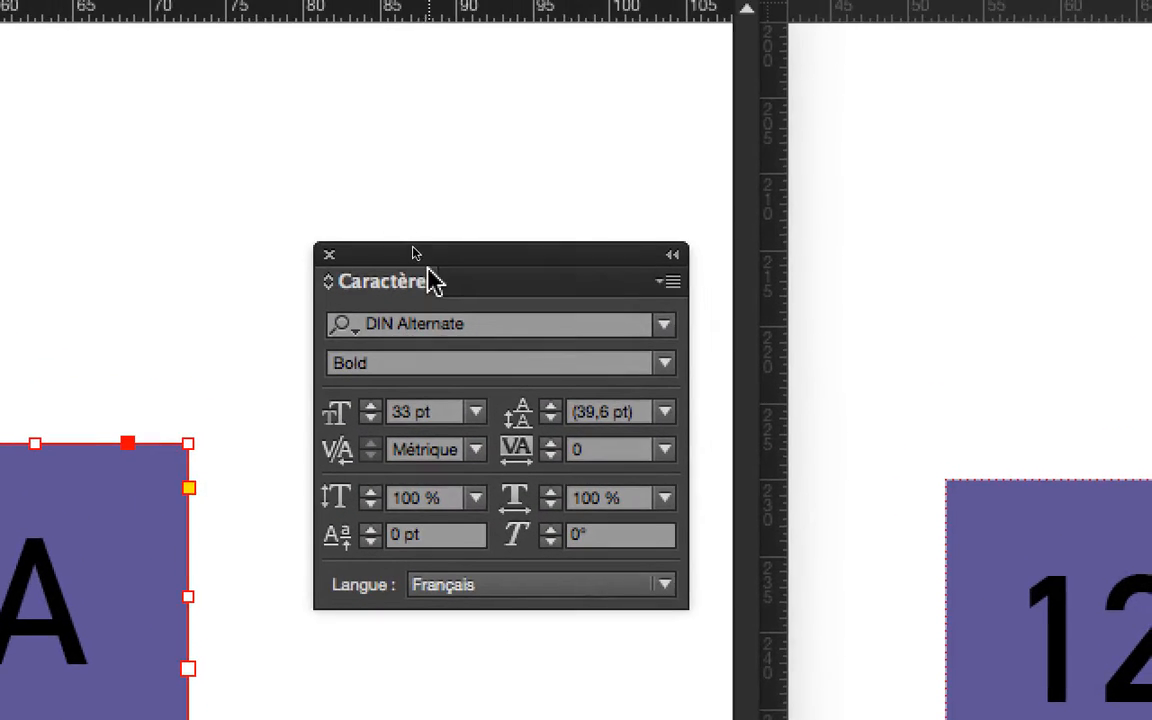
drag(432, 280, 389, 260)
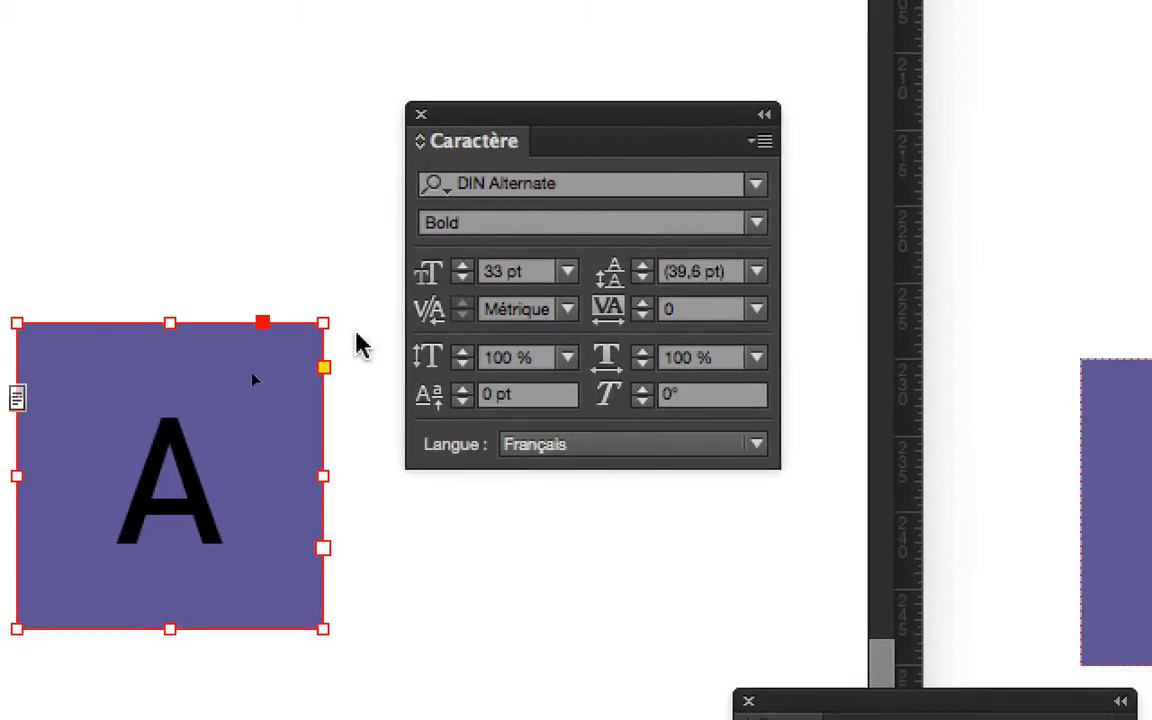
click(157, 300)
click(167, 365)
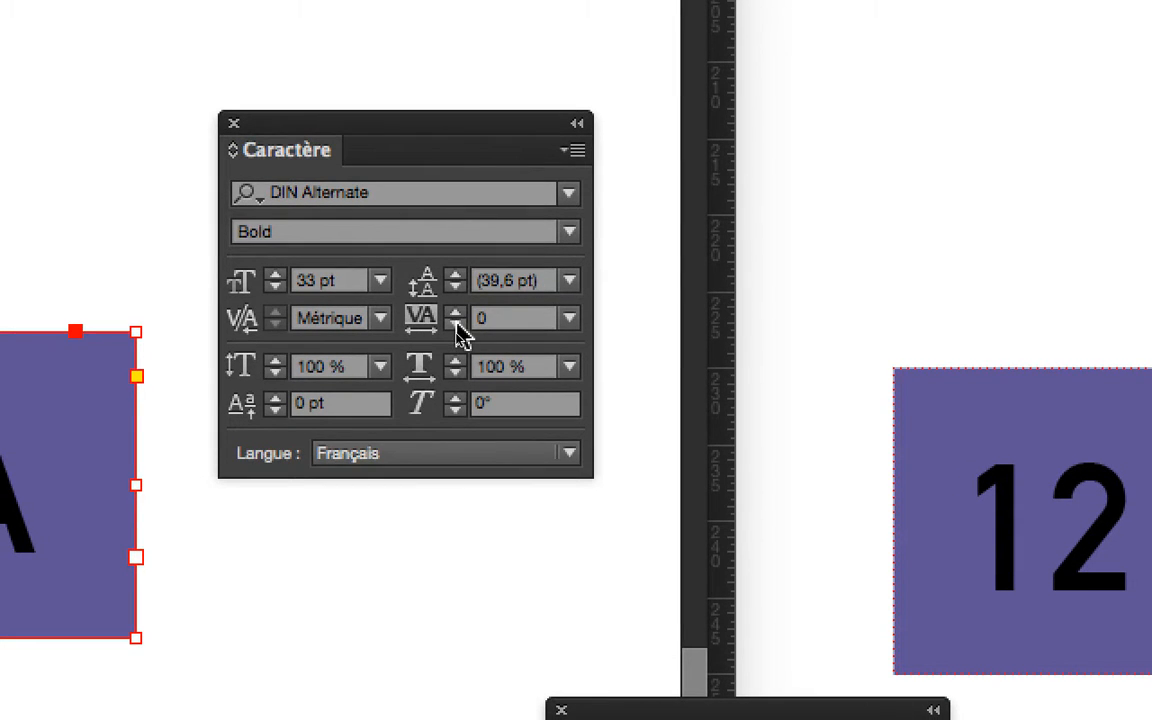
Tighten the master page number's tracking to -125
click(456, 324)
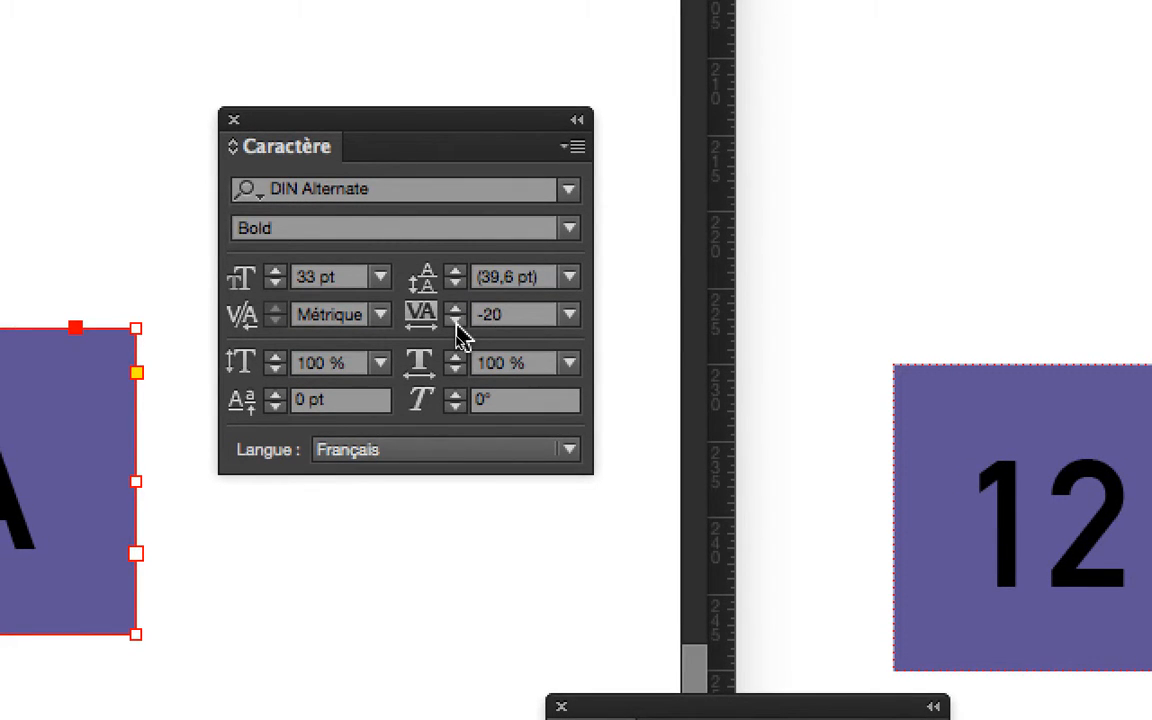
click(456, 322)
click(457, 324)
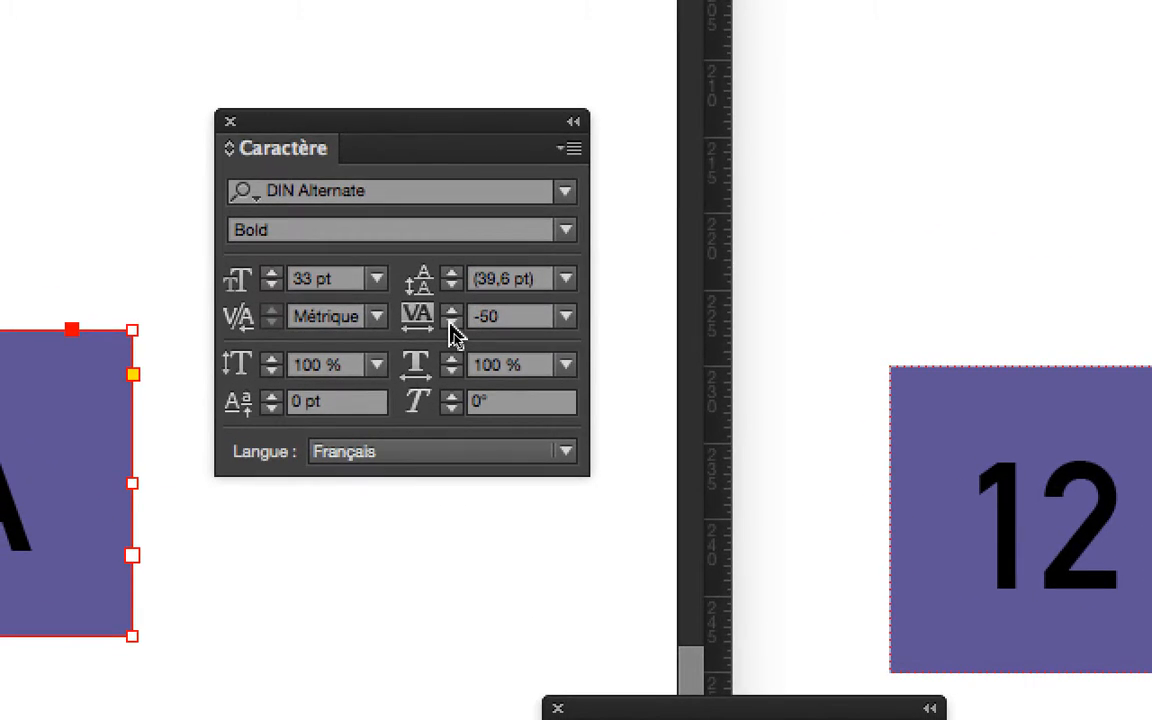
click(451, 323)
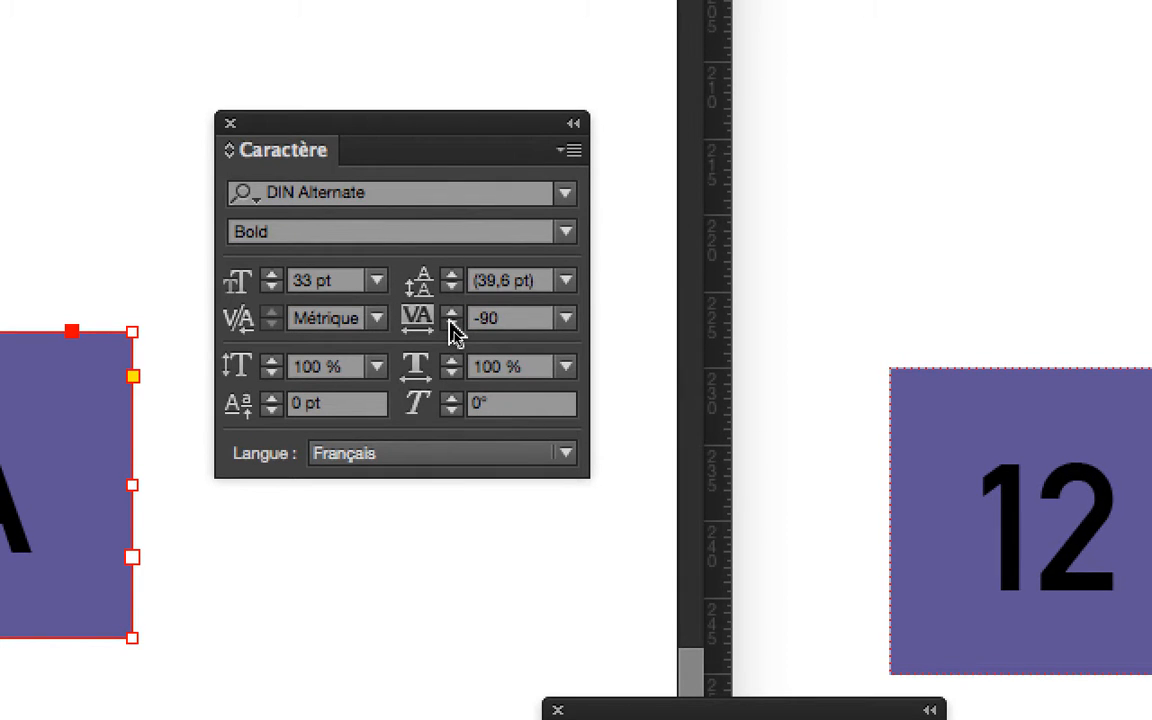
click(451, 323)
click(451, 323)
click(451, 323)
click(451, 323)
click(451, 323)
Widen the master page number's tracking well into positive values, finishing at 50
click(450, 318)
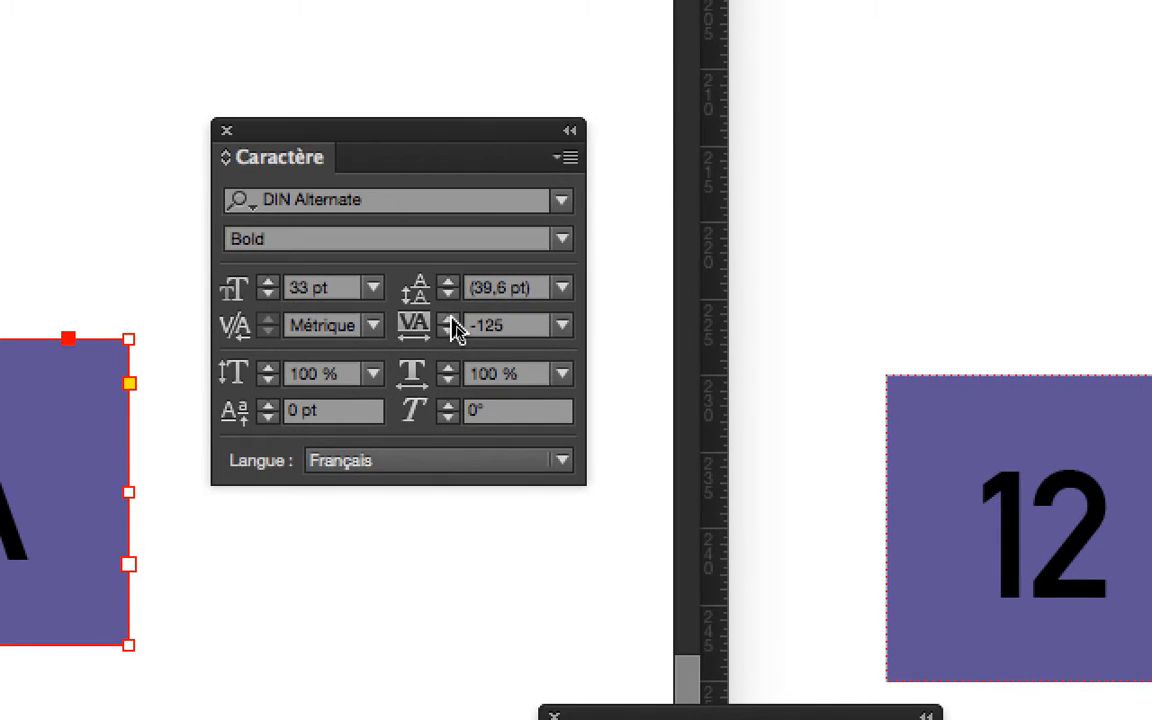
click(450, 318)
click(450, 318)
click(450, 318)
click(450, 318)
click(451, 320)
click(451, 320)
click(451, 320)
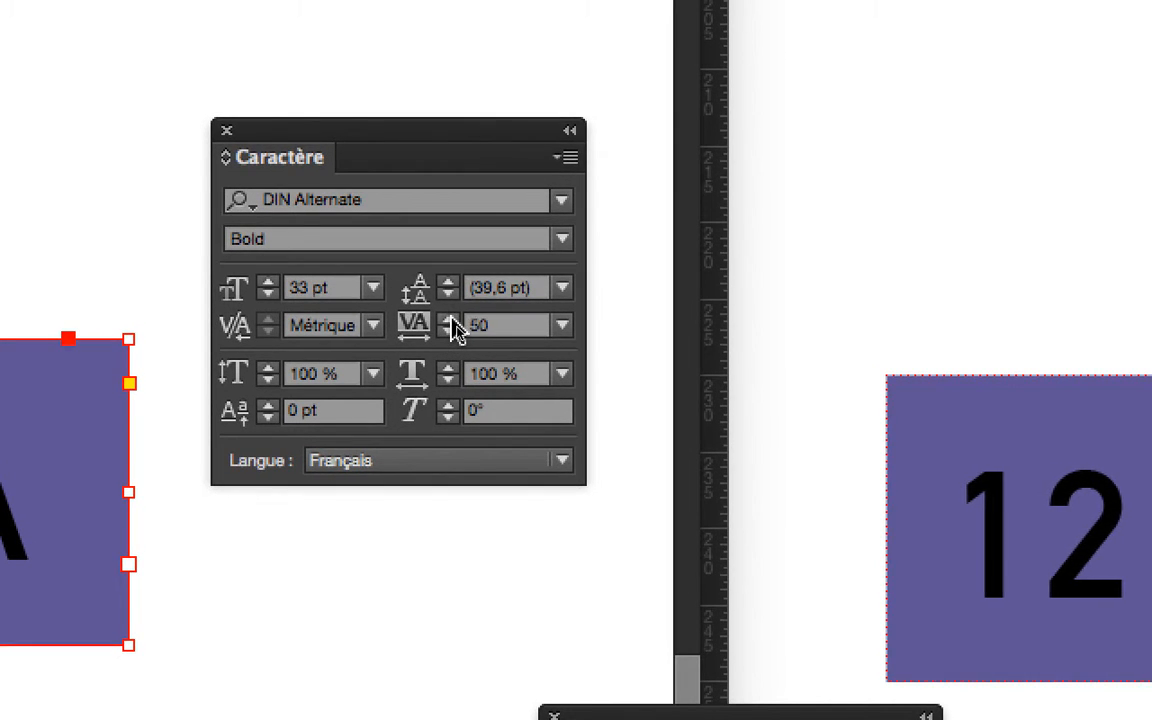
click(451, 320)
click(451, 320)
click(451, 320)
click(451, 330)
click(451, 329)
click(451, 329)
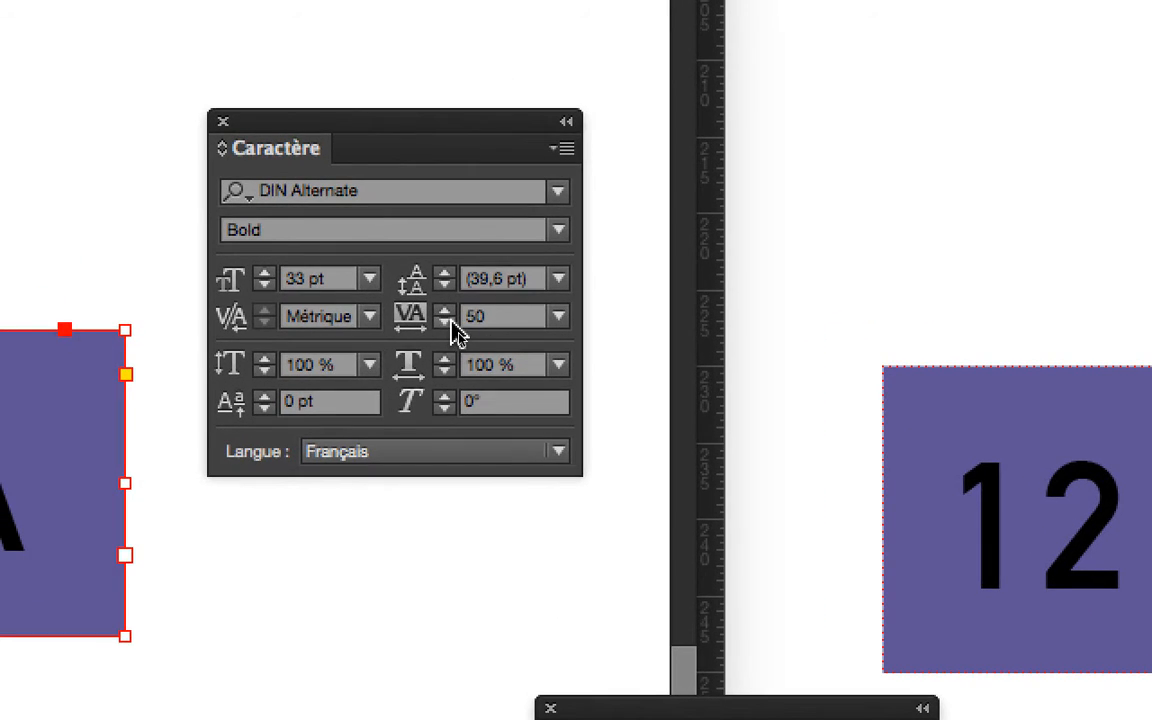
Set the master page number's tracking to -100
click(451, 322)
click(451, 322)
click(451, 322)
click(451, 322)
click(451, 322)
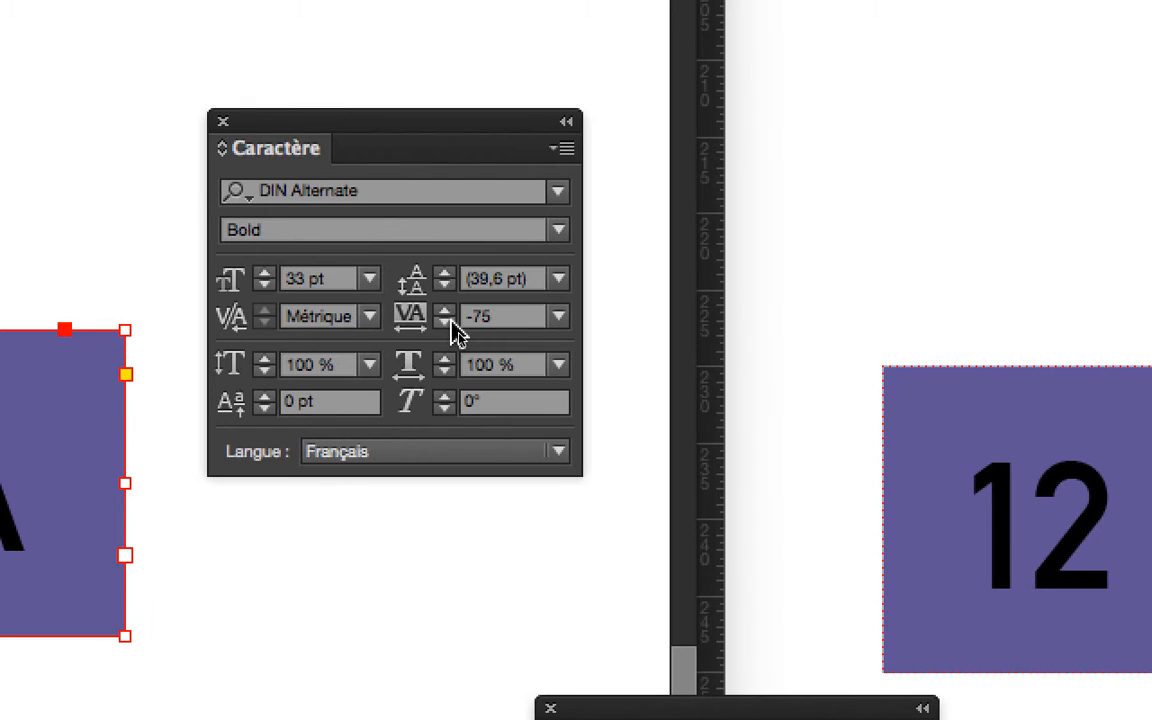
click(451, 322)
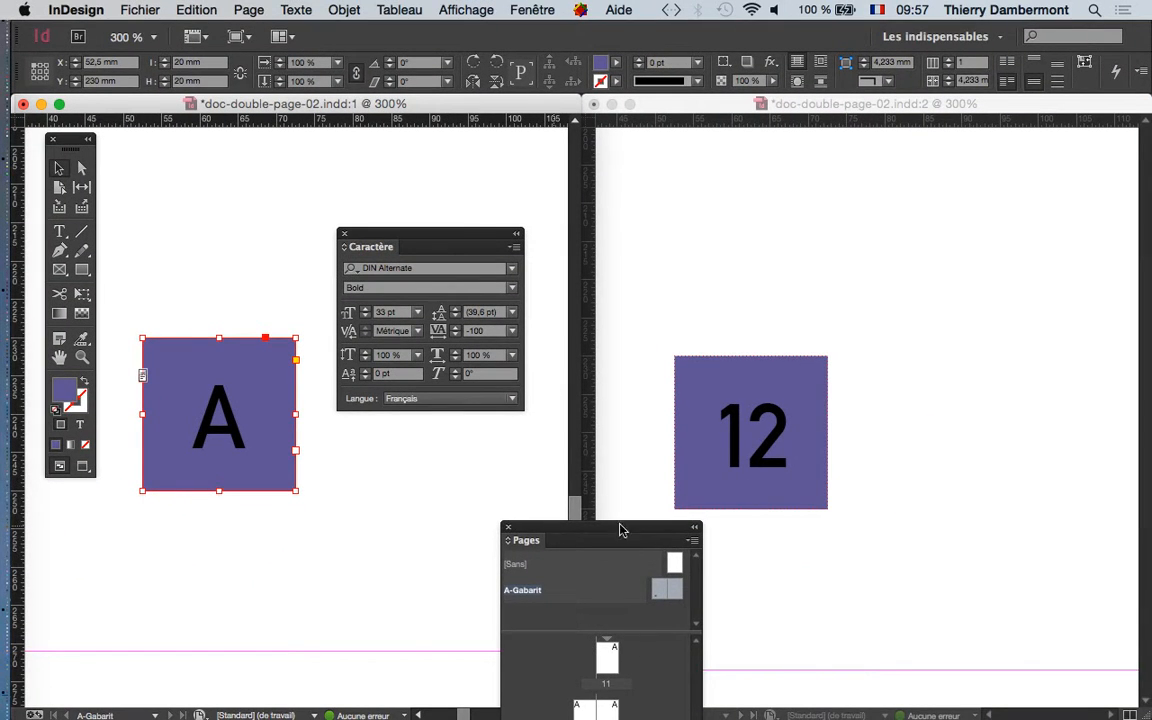
Move the Pages panel beside the page 12 block and the Character panel above the master page-number block
drag(620, 527, 926, 159)
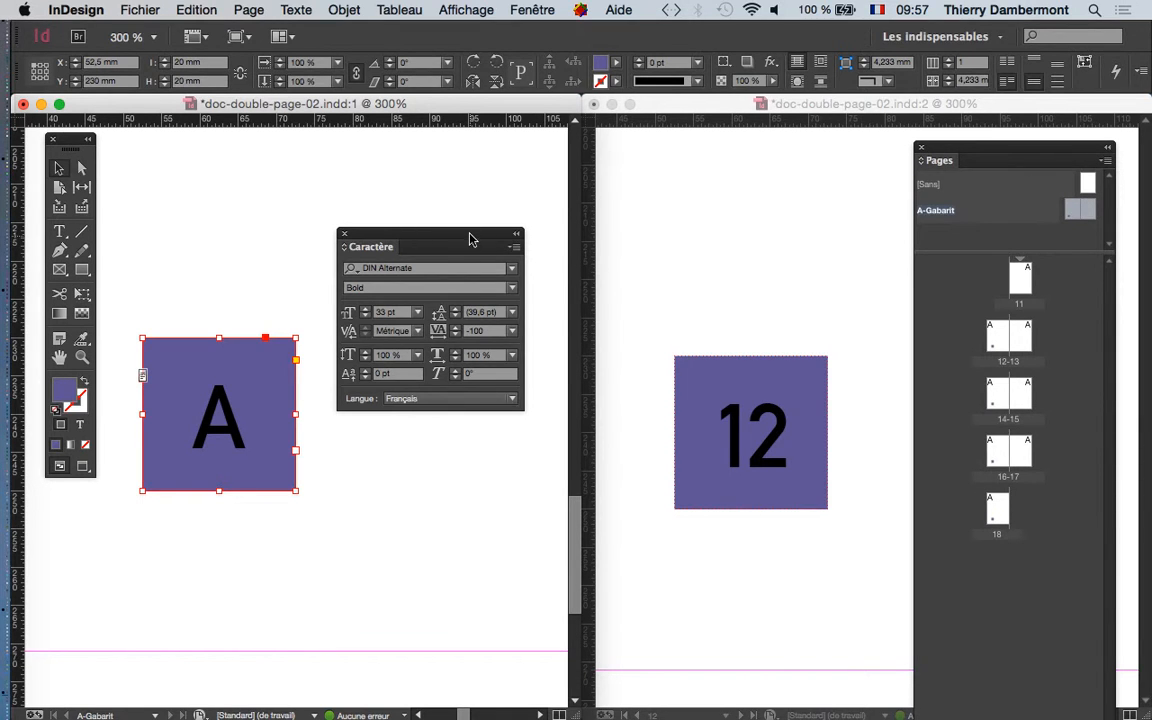
drag(470, 236, 286, 130)
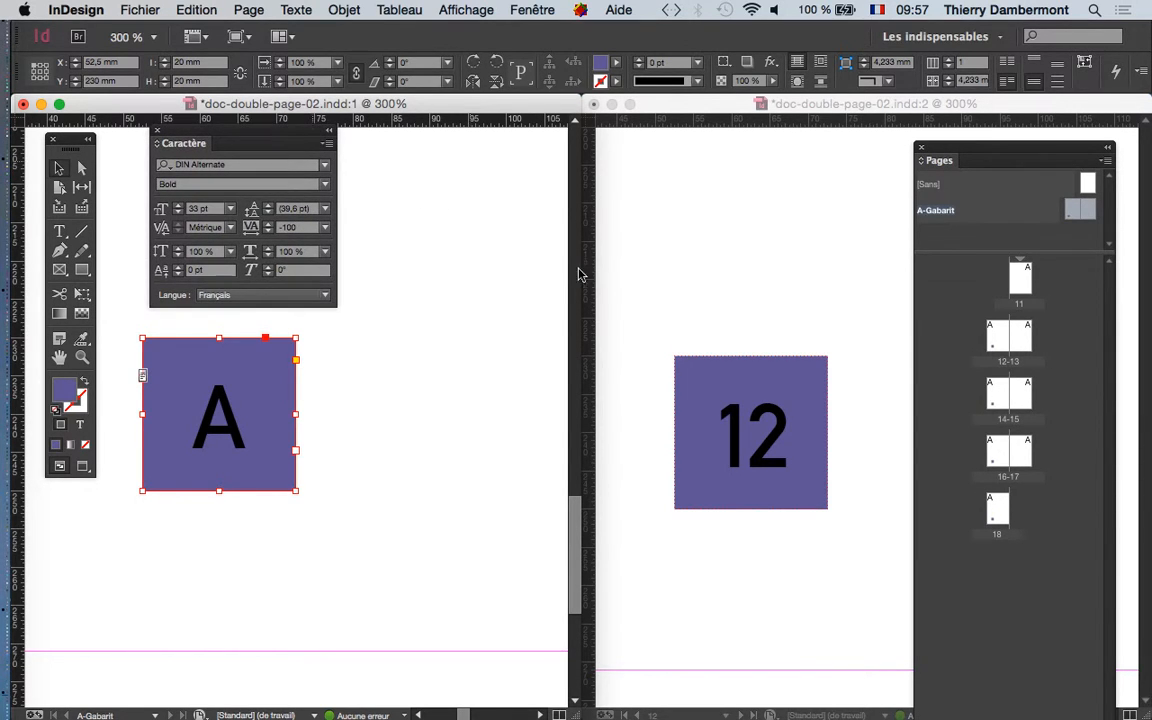
Save a copy of the document as doc-double-page-03.indd in the InDesign jour 1 folder
click(140, 9)
click(195, 170)
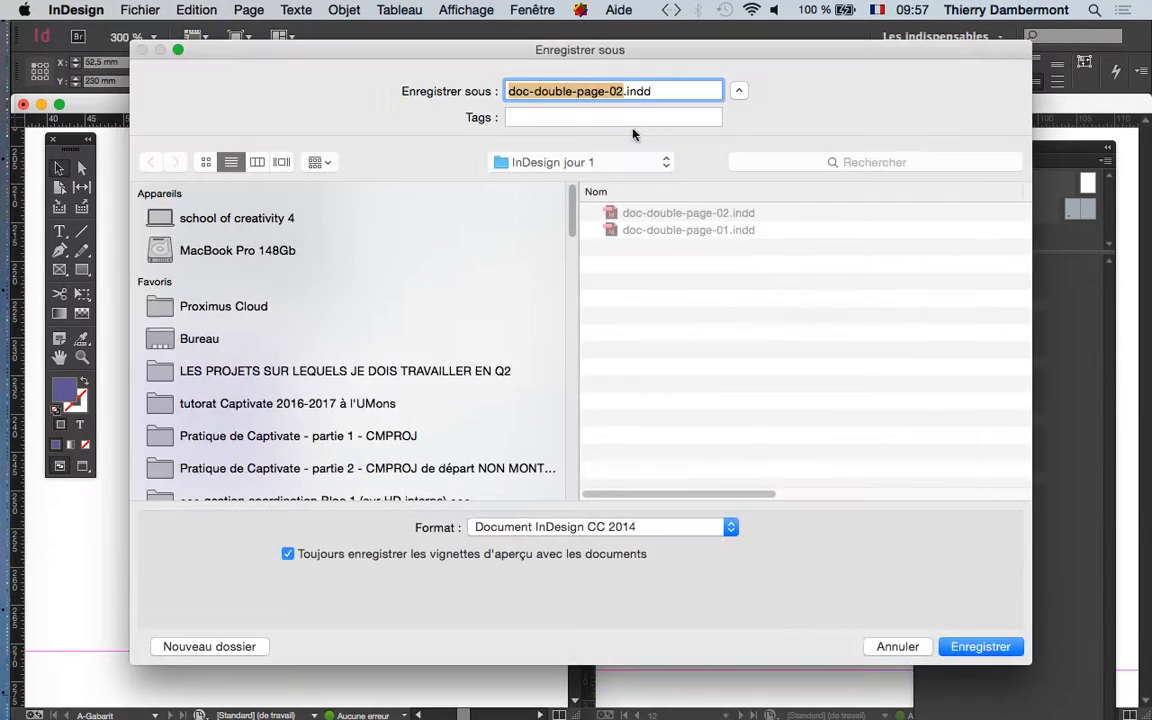
key(Right)
key(BackSpace)
text(3)
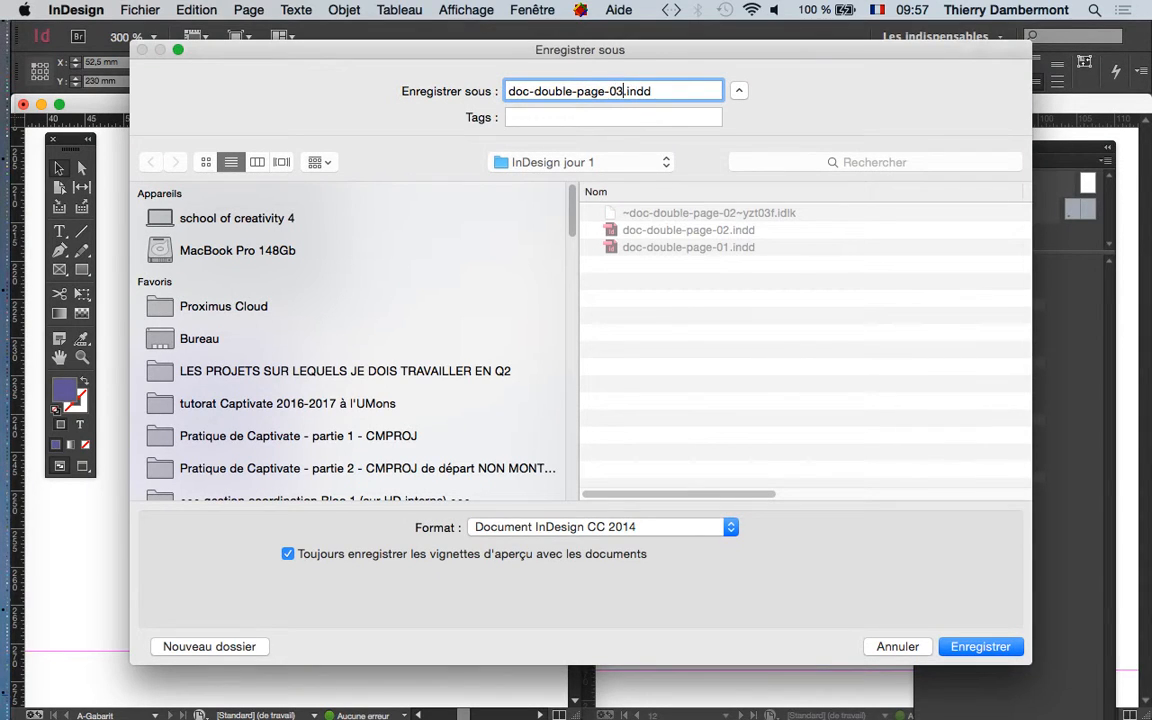